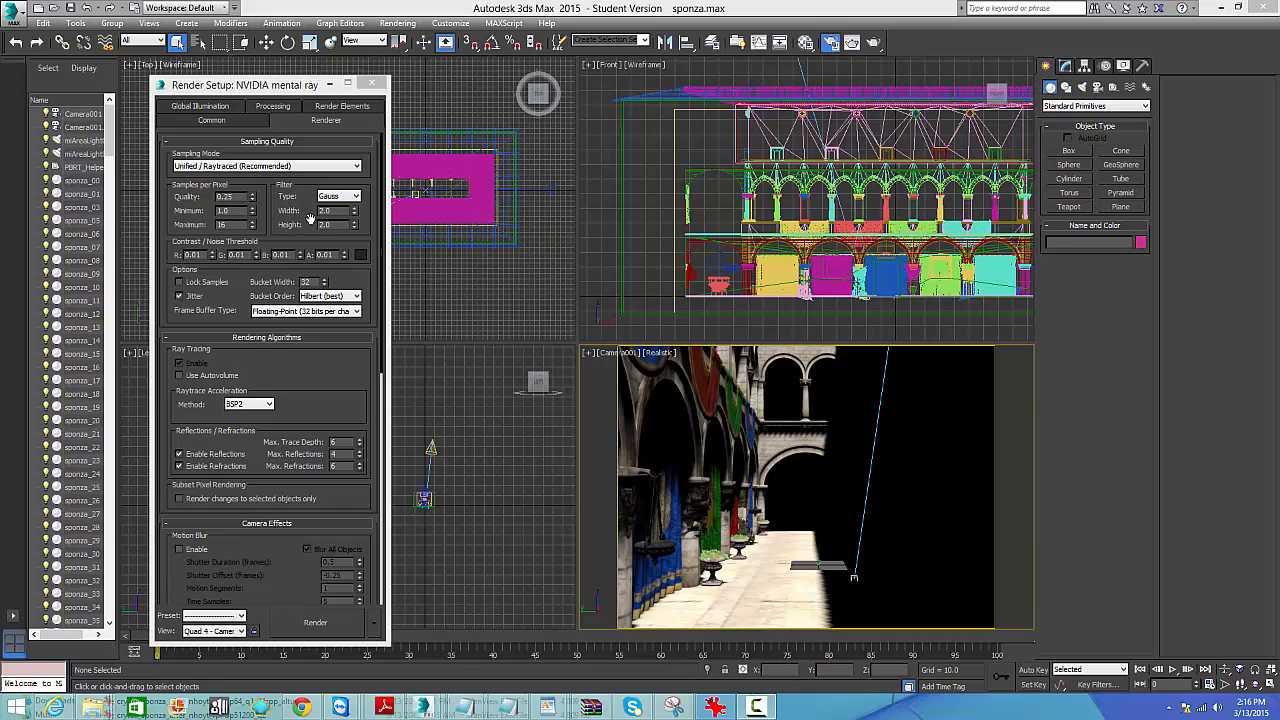
Try the Classic / Raytraced sampling mode and return to Unified / Raytraced (Recommended).
drag(251, 93, 307, 77)
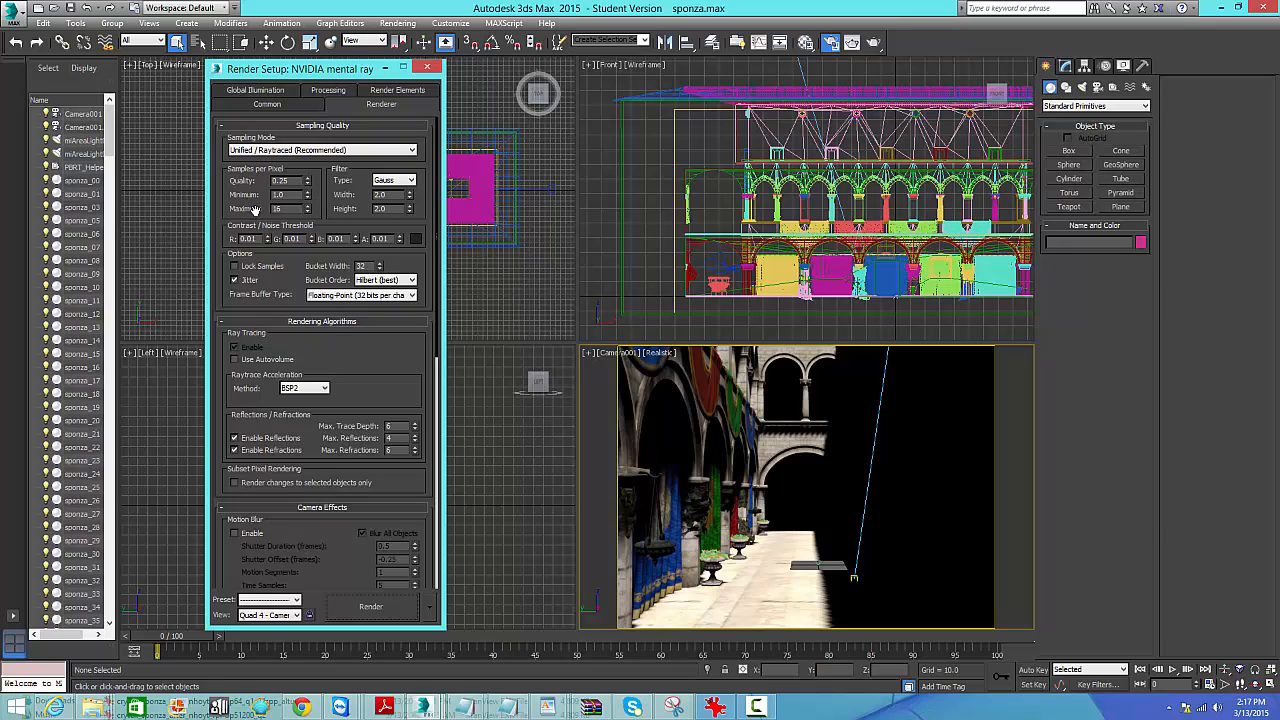
click(413, 150)
click(366, 170)
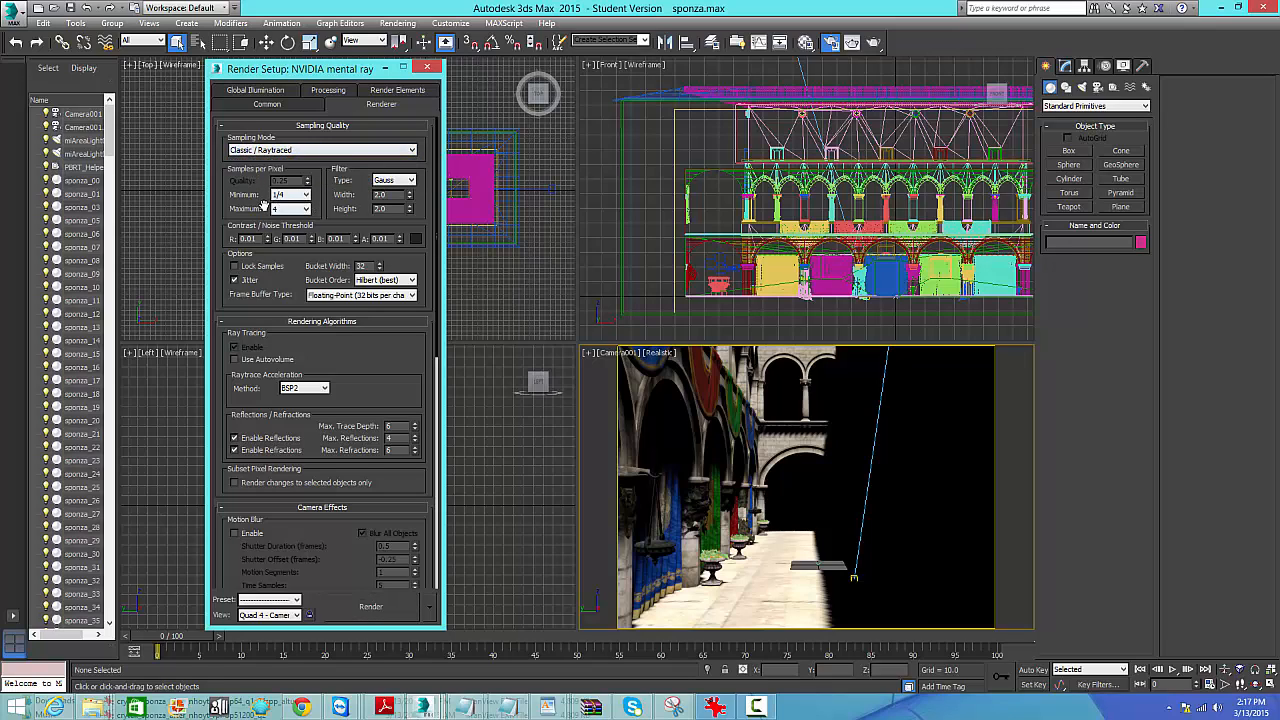
click(368, 152)
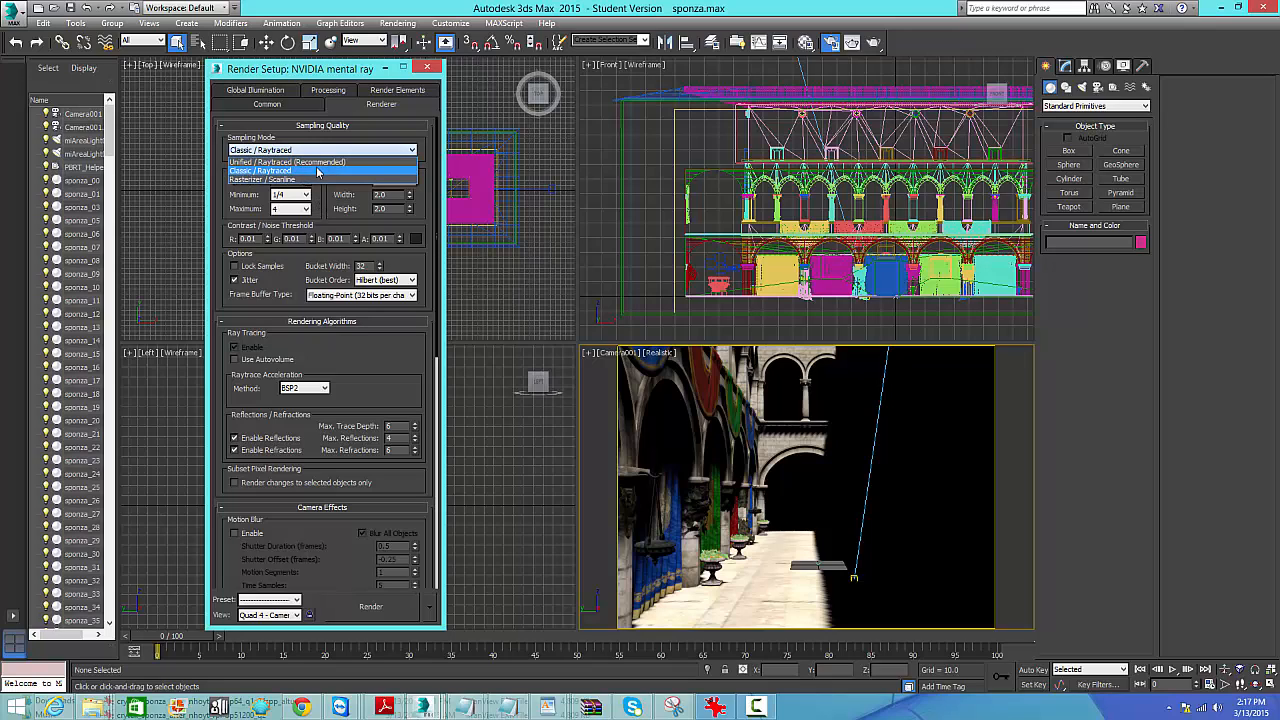
click(320, 163)
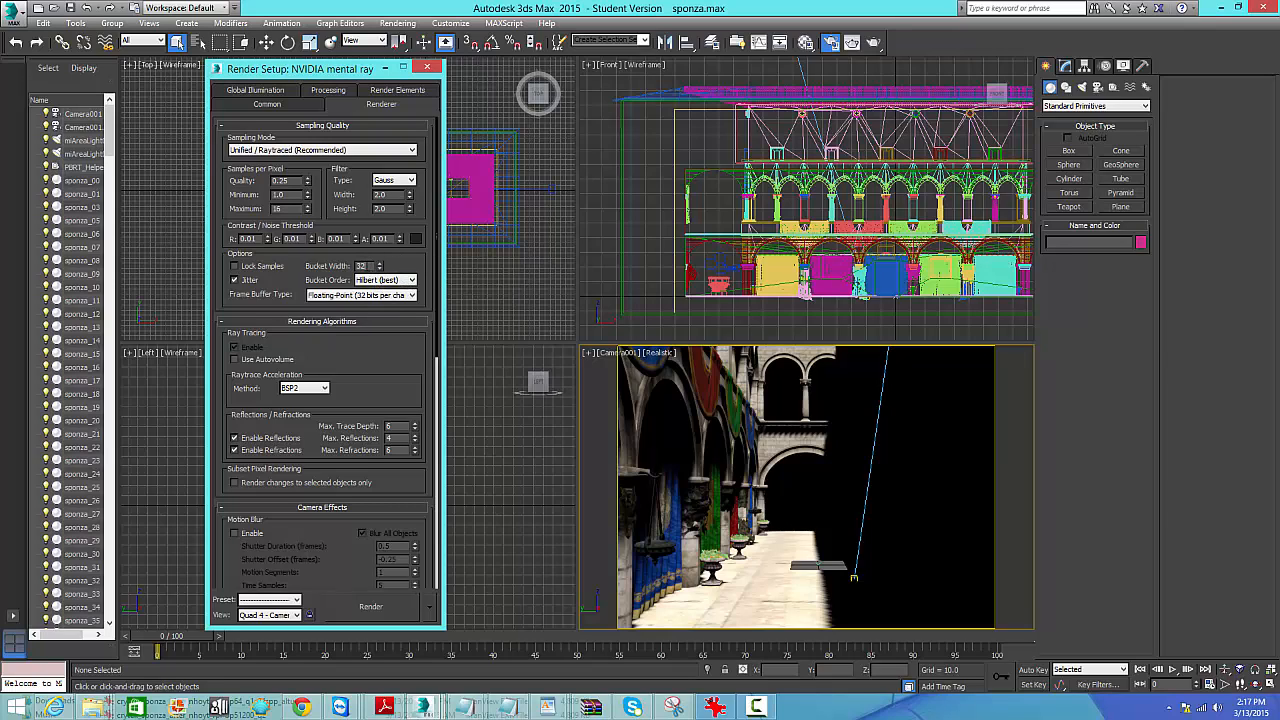
Set the render bucket width to 16 and keep the bucket order at Hilbert (best).
double_click(361, 266)
text(16)
key(Return)
click(412, 281)
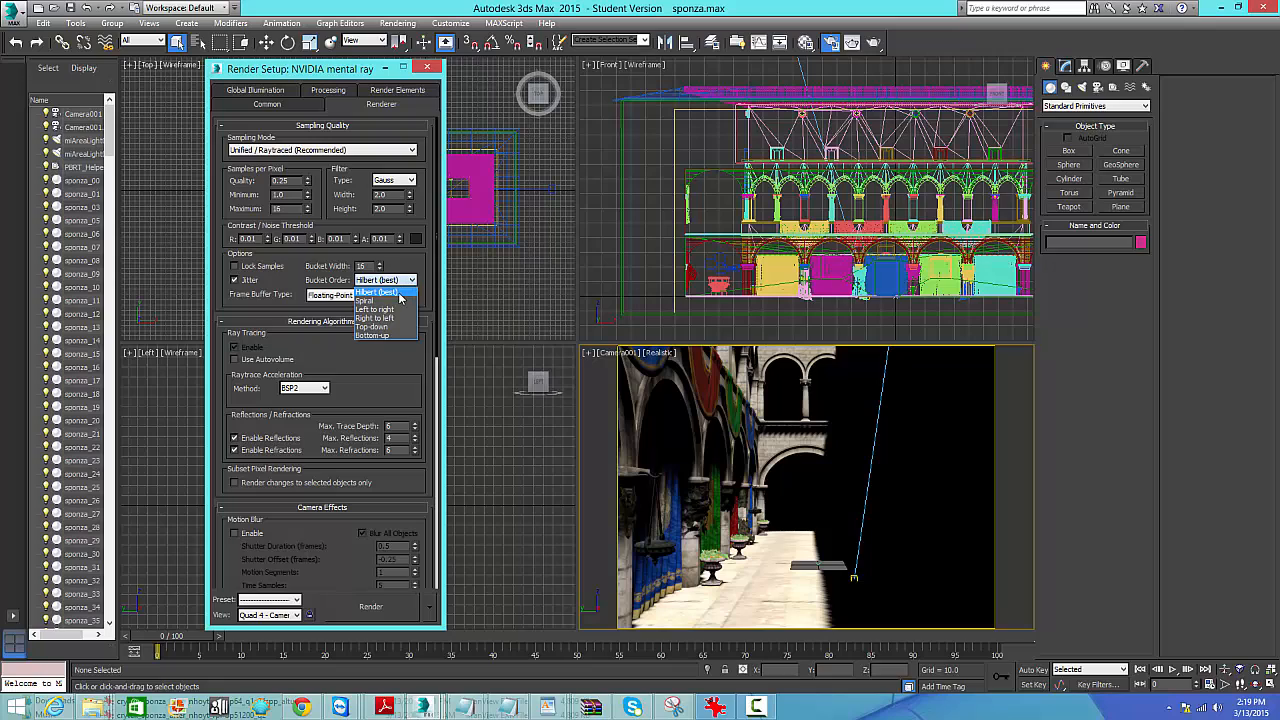
click(410, 282)
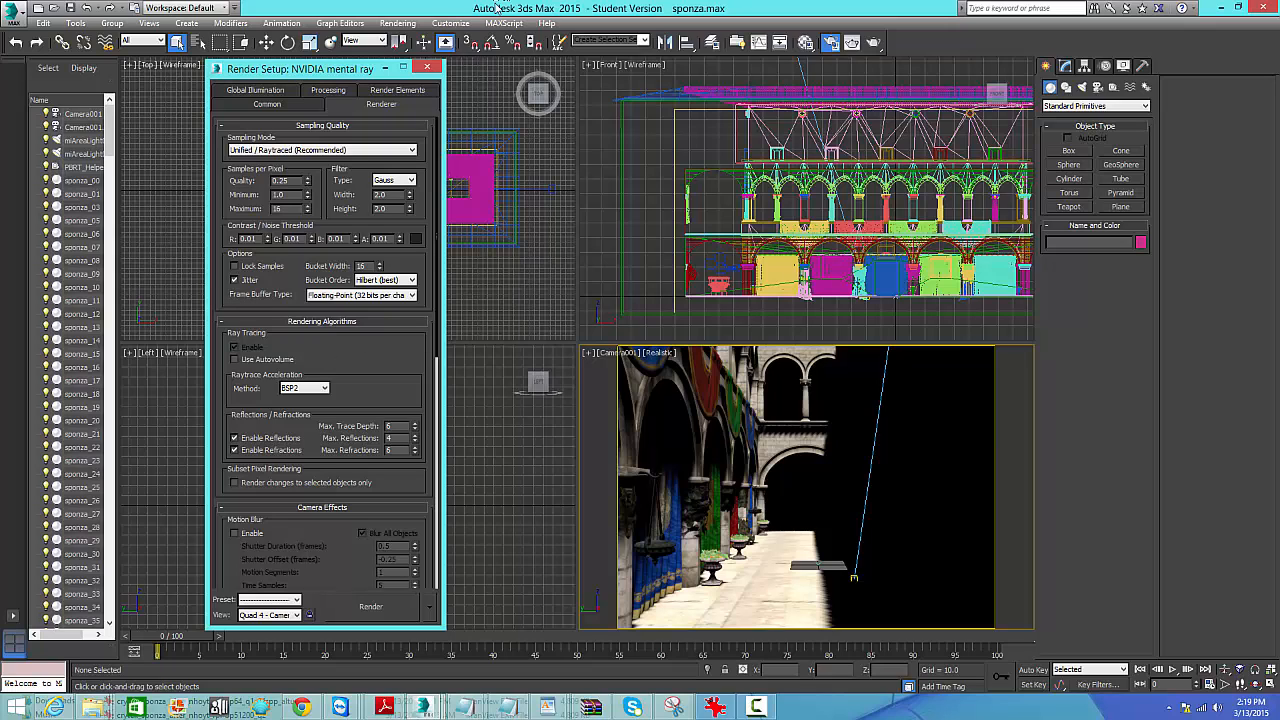
Render the Camera001 view, stopping it partway, and place the rendered frame window beside the render settings.
click(384, 24)
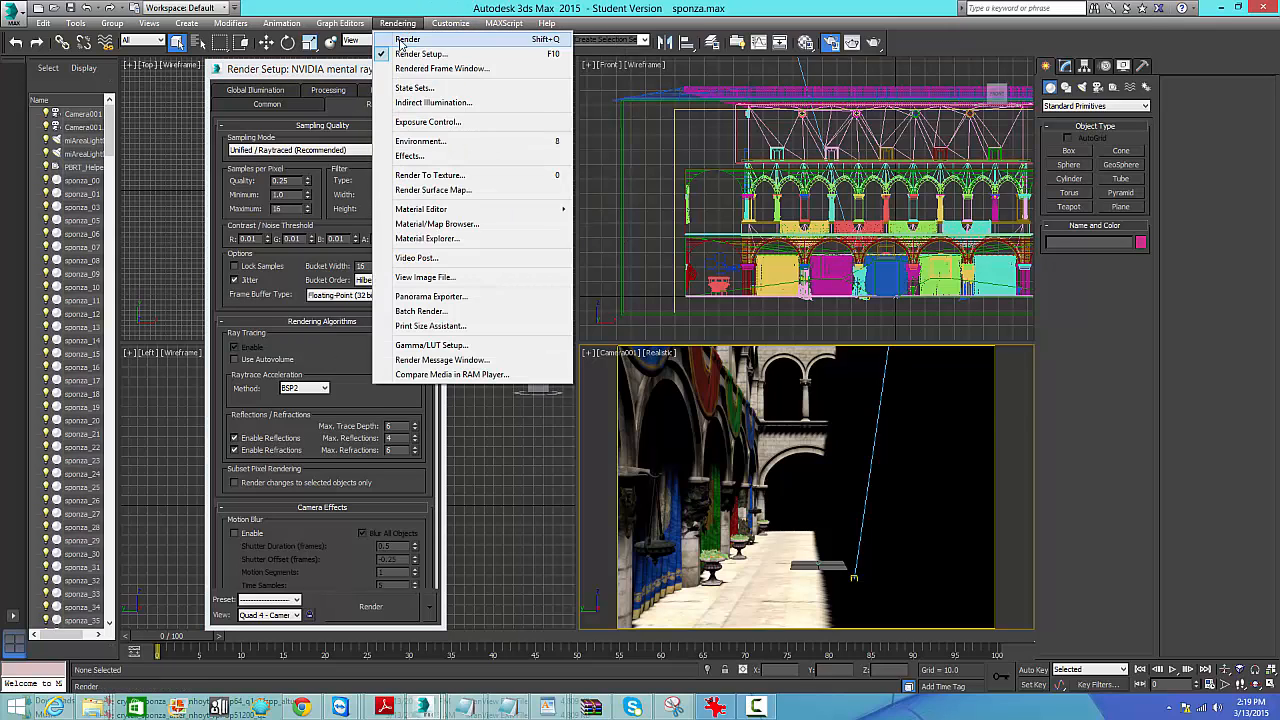
click(405, 39)
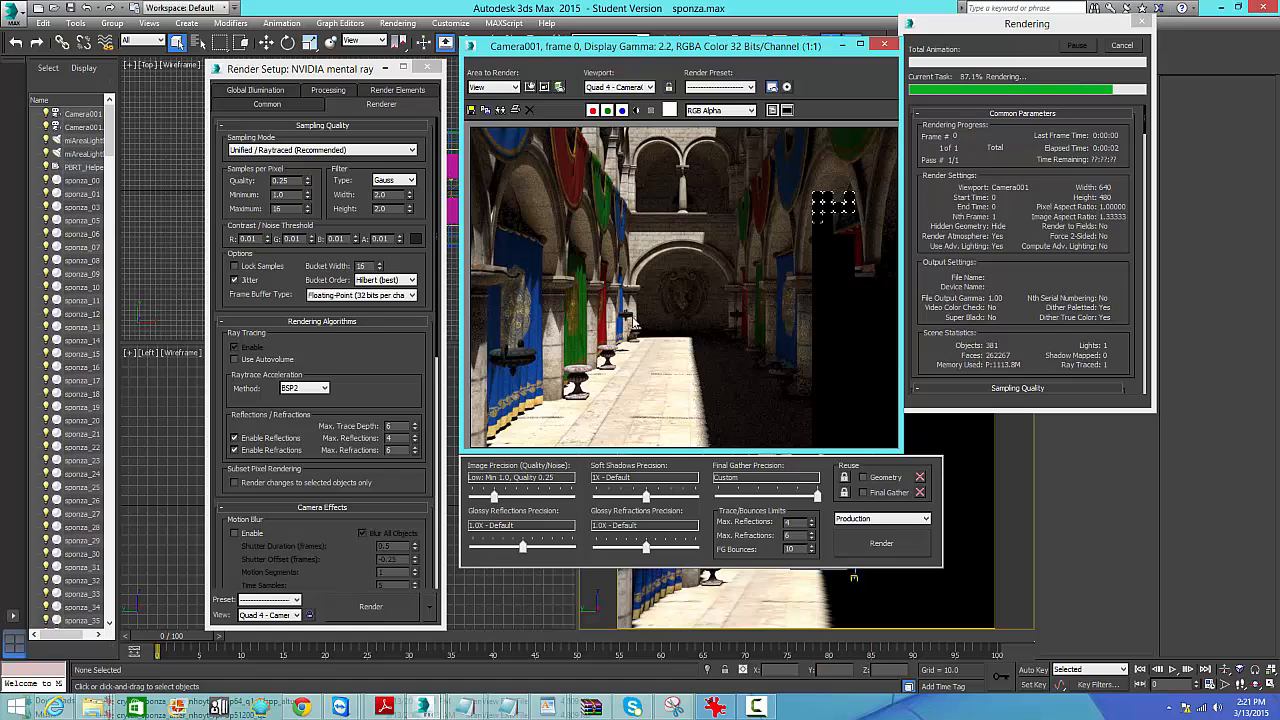
key(Escape)
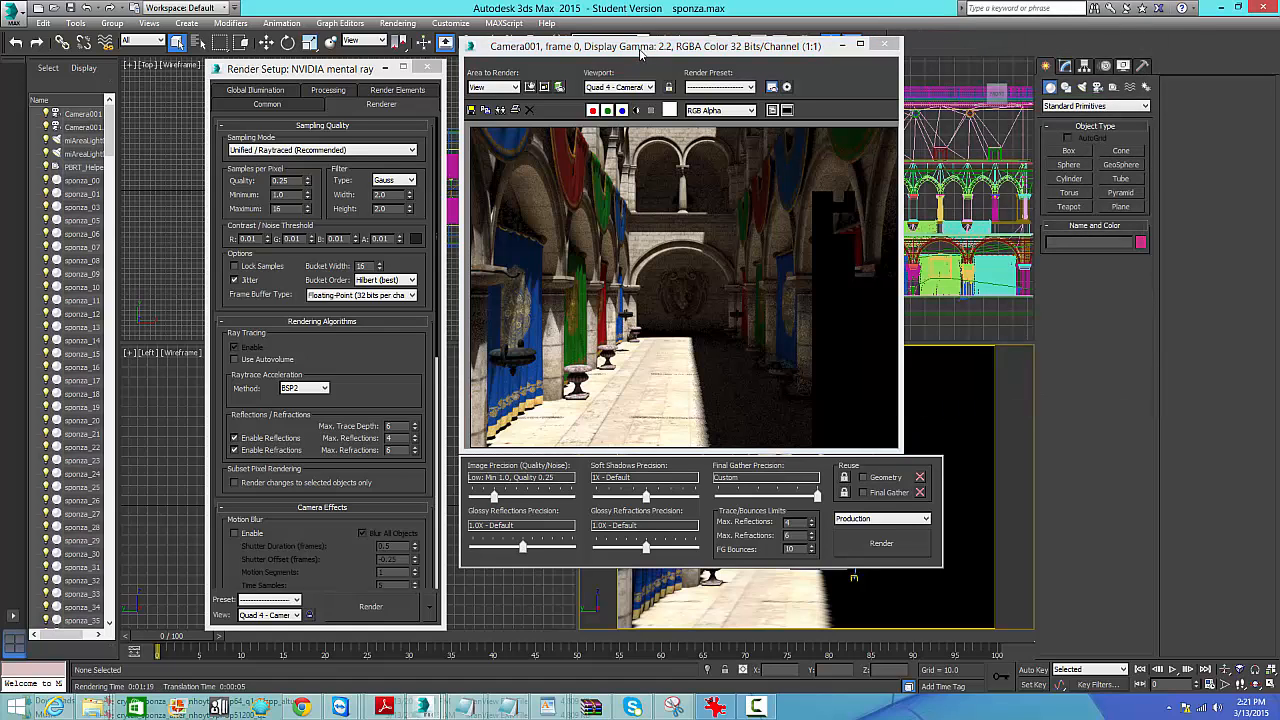
drag(640, 52, 848, 68)
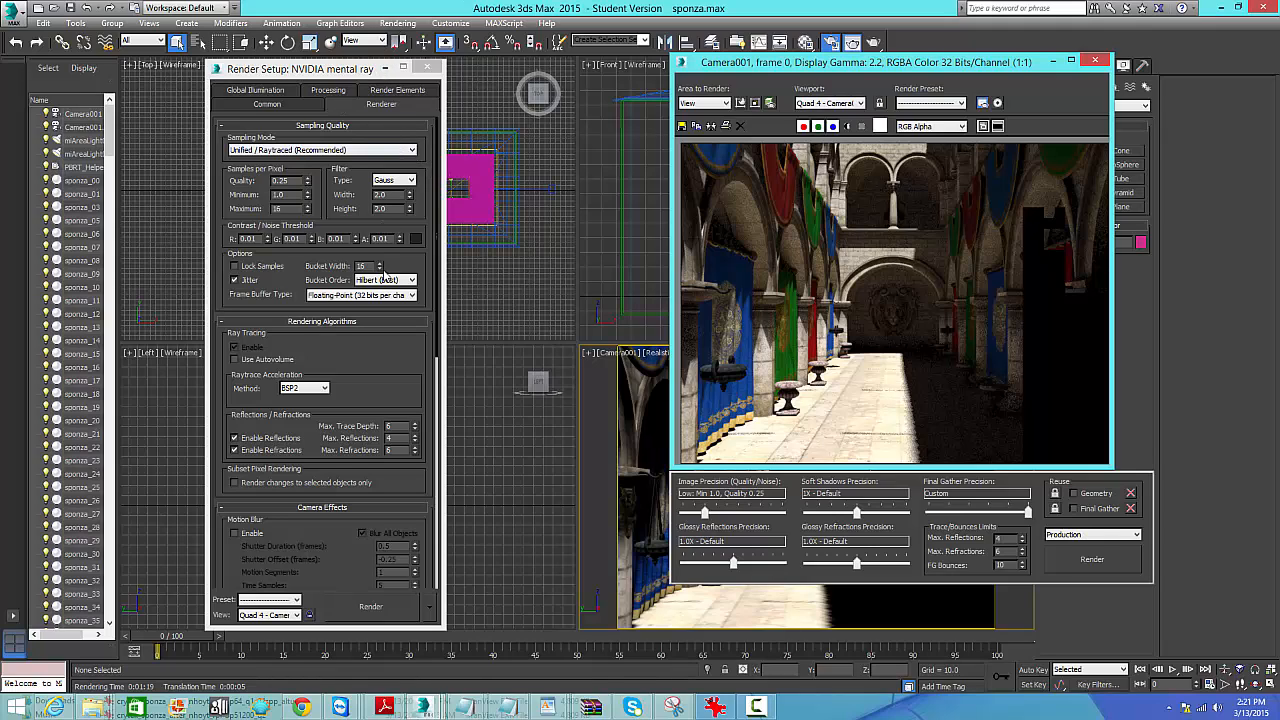
scroll(360, 341, down, 1)
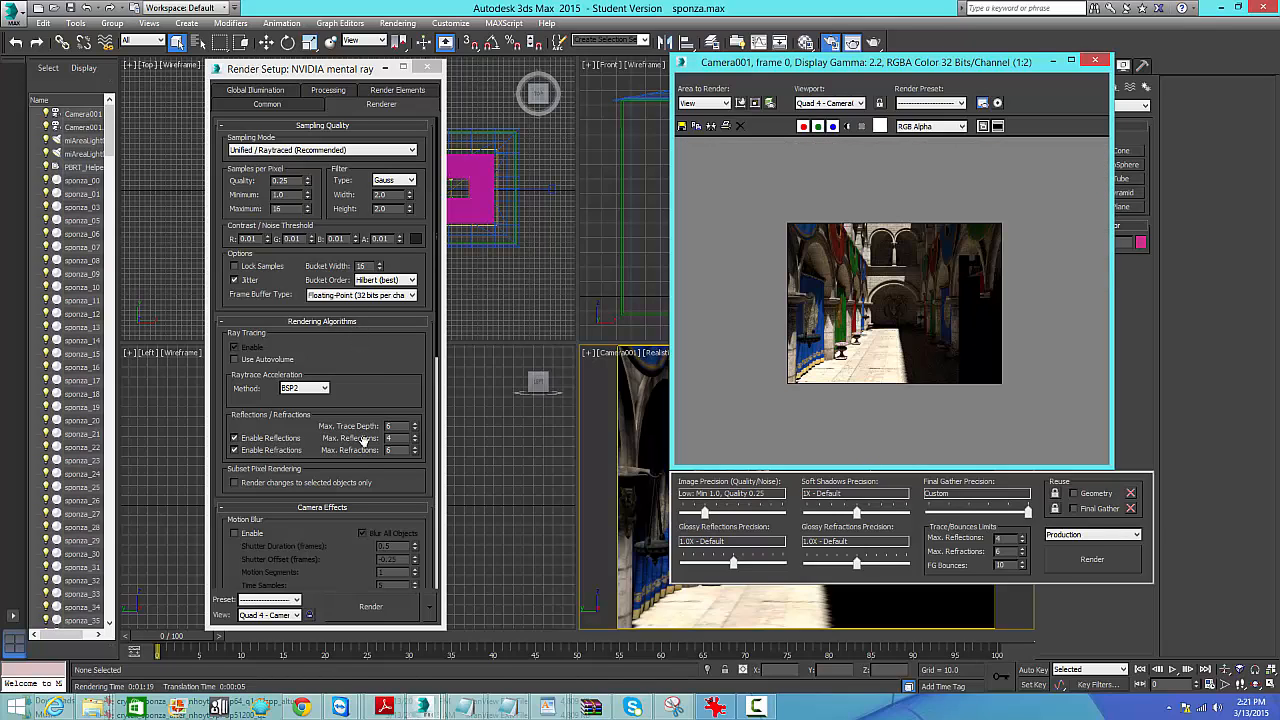
scroll(904, 286, up, 2)
scroll(903, 284, down, 1)
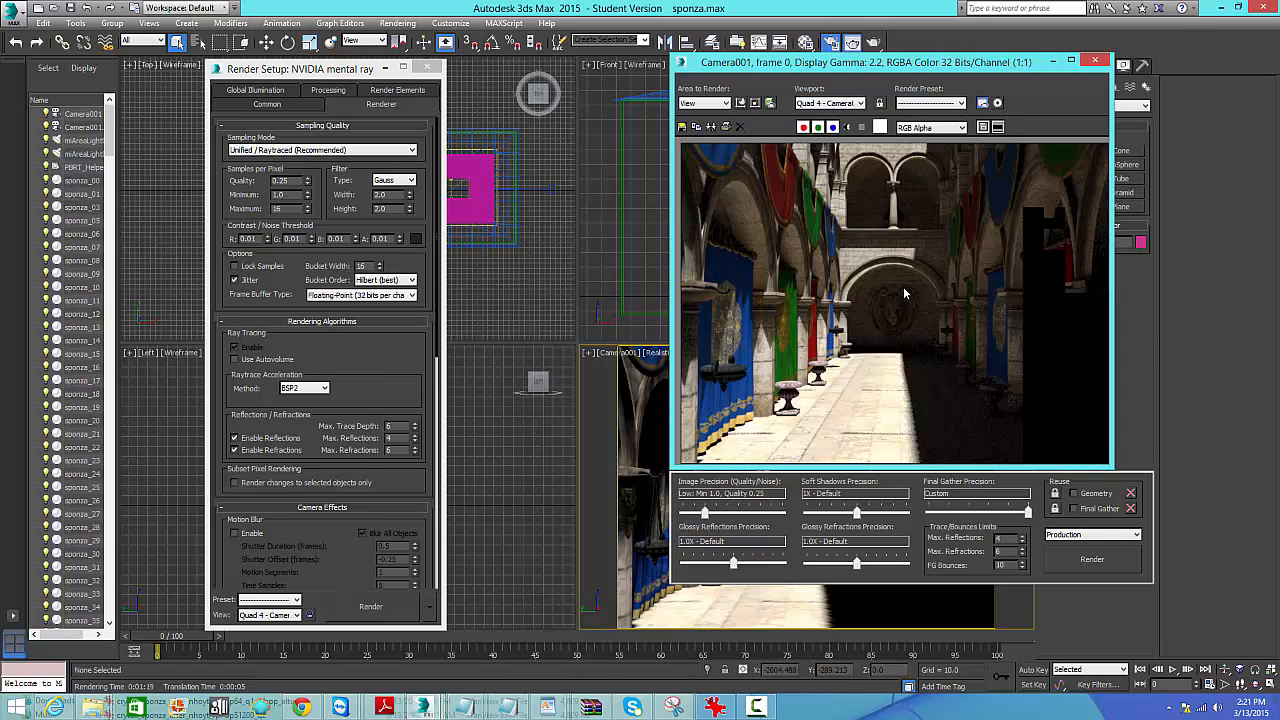
Set the maximum refractions to 2 in the rendering algorithms settings.
click(430, 358)
scroll(400, 330, down, 2)
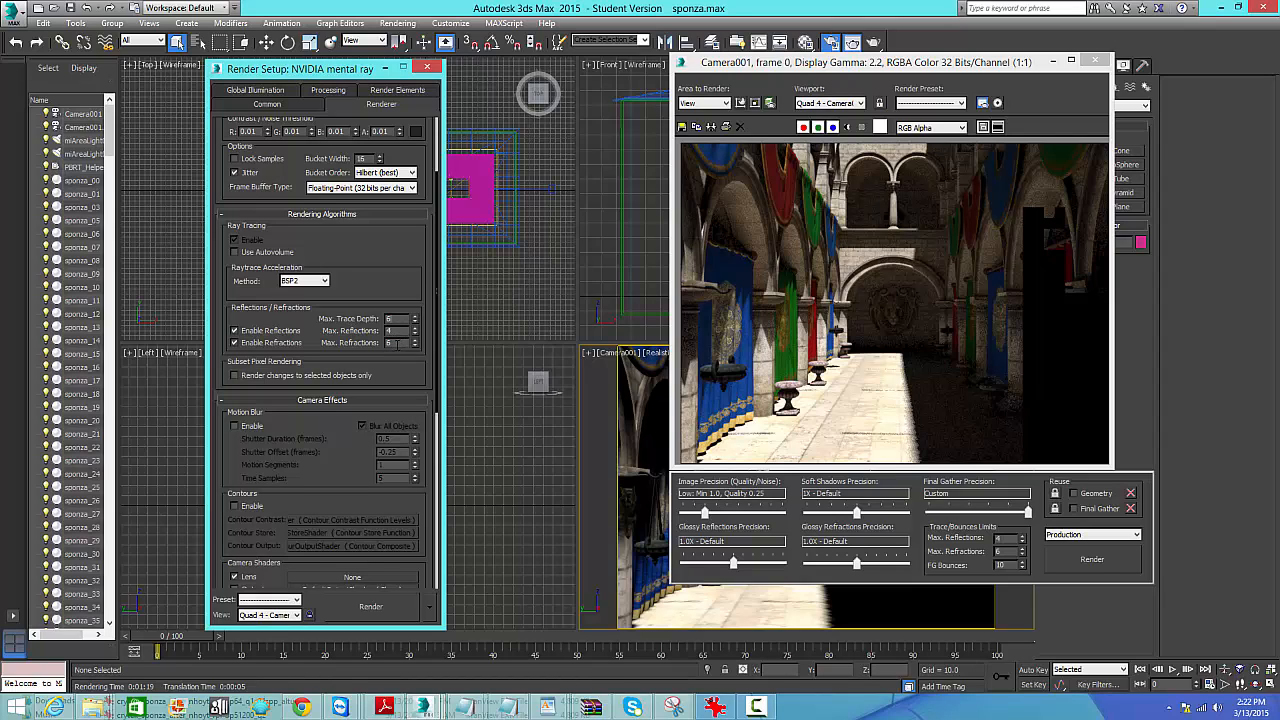
text(2)
scroll(396, 374, down, 1)
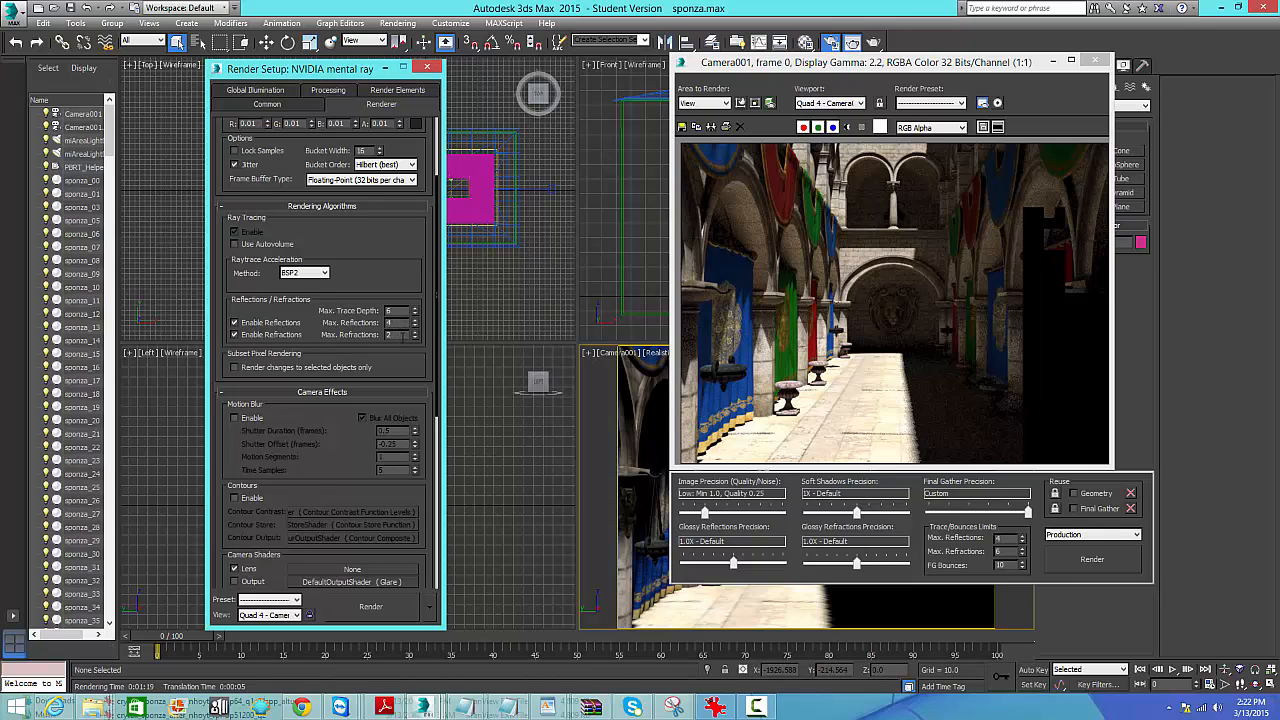
Try enabling motion blur in the camera effects with a shutter duration of 0.5 frames, and disable it again.
drag(338, 373, 338, 351)
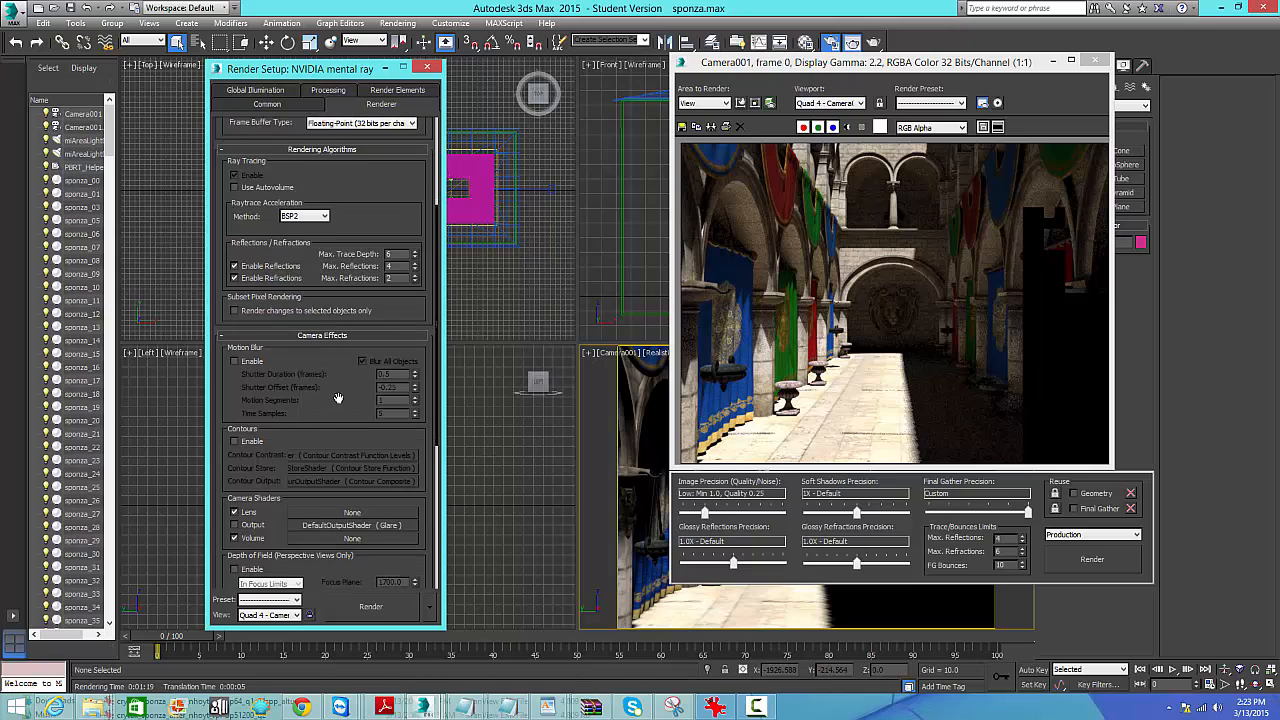
drag(338, 427, 347, 345)
drag(334, 285, 334, 303)
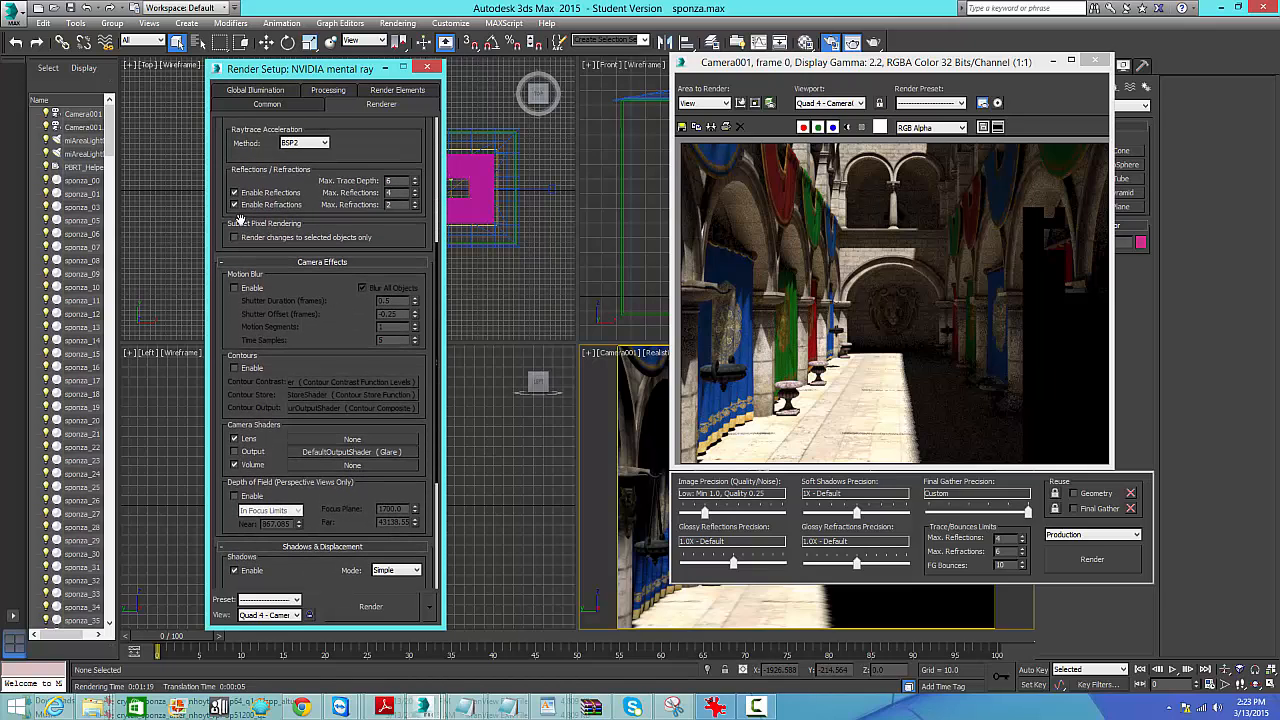
drag(350, 521, 372, 481)
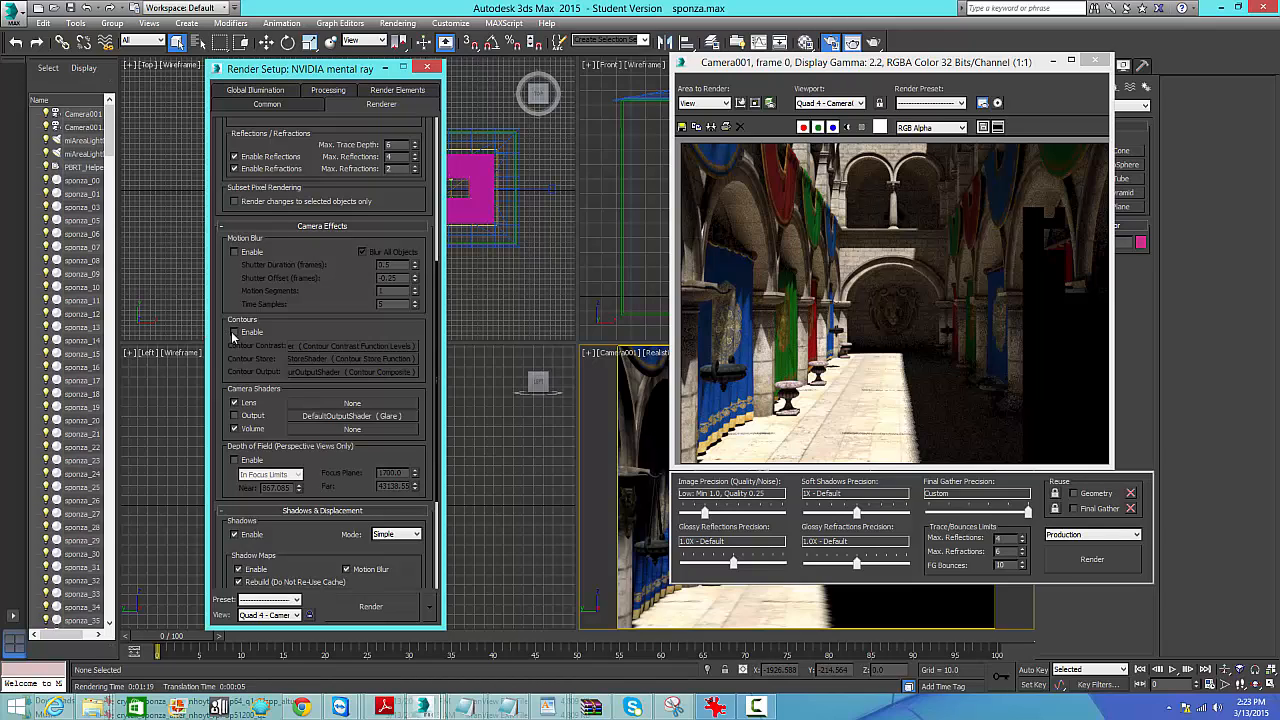
drag(316, 309, 319, 306)
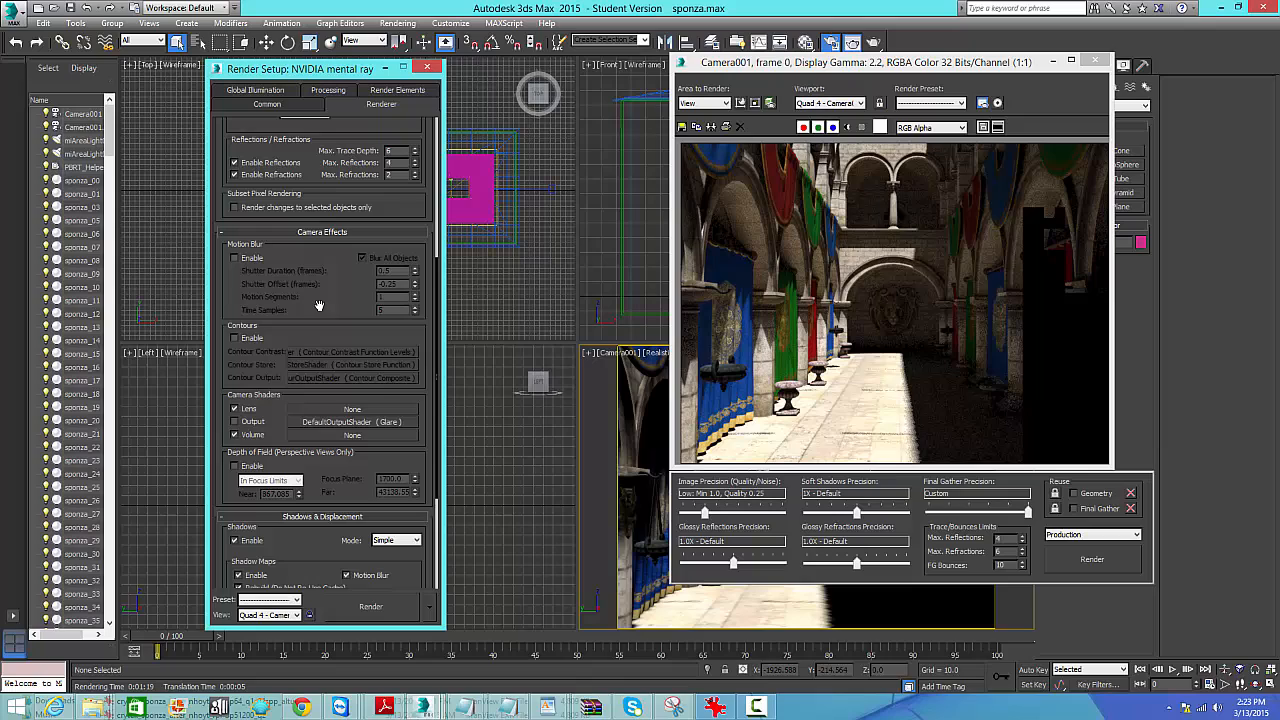
click(235, 259)
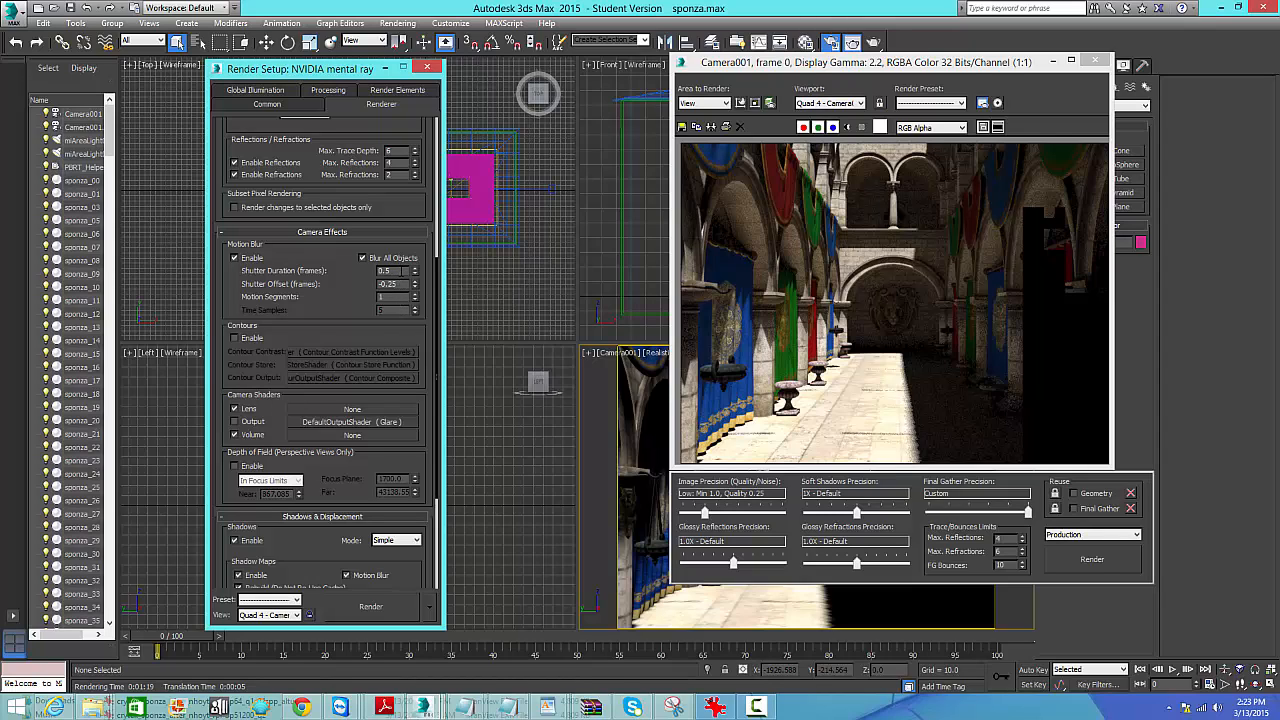
double_click(387, 271)
double_click(402, 270)
text(0.5)
click(401, 284)
click(234, 258)
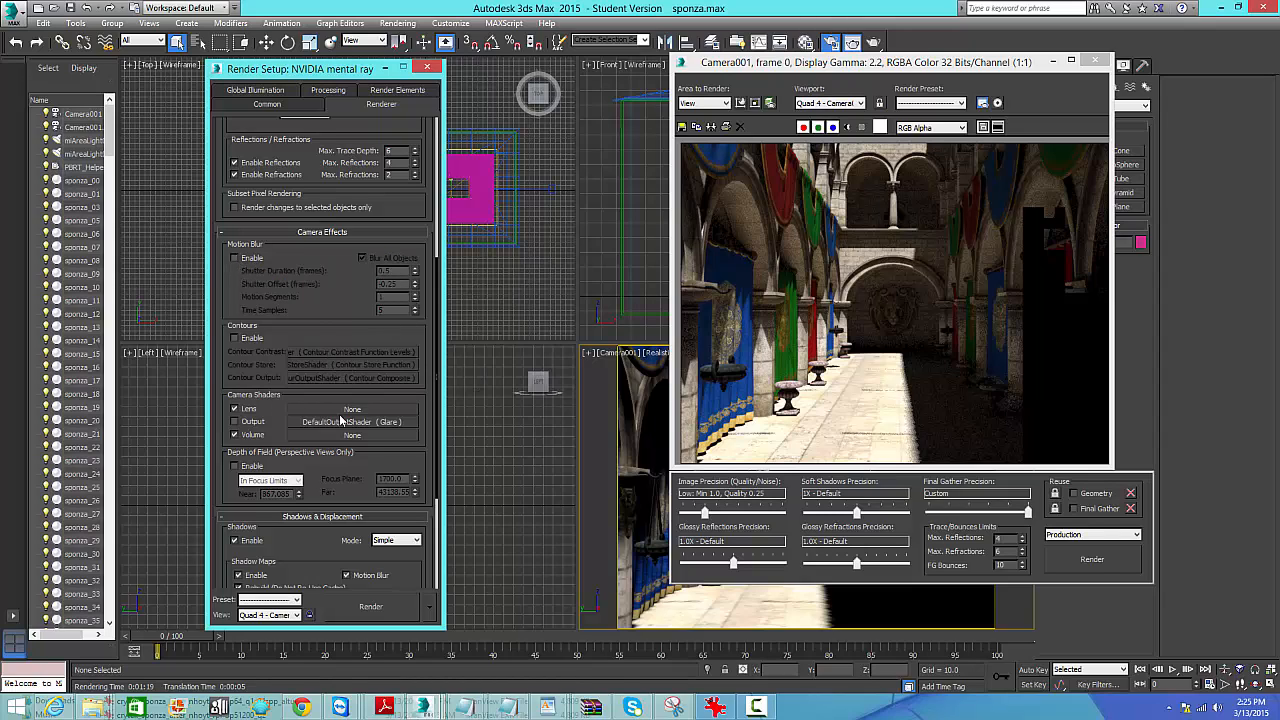
Review the renderer's shadows and displacement settings, and the Processing settings for translator options, render passes and diagnostics.
drag(338, 486, 350, 293)
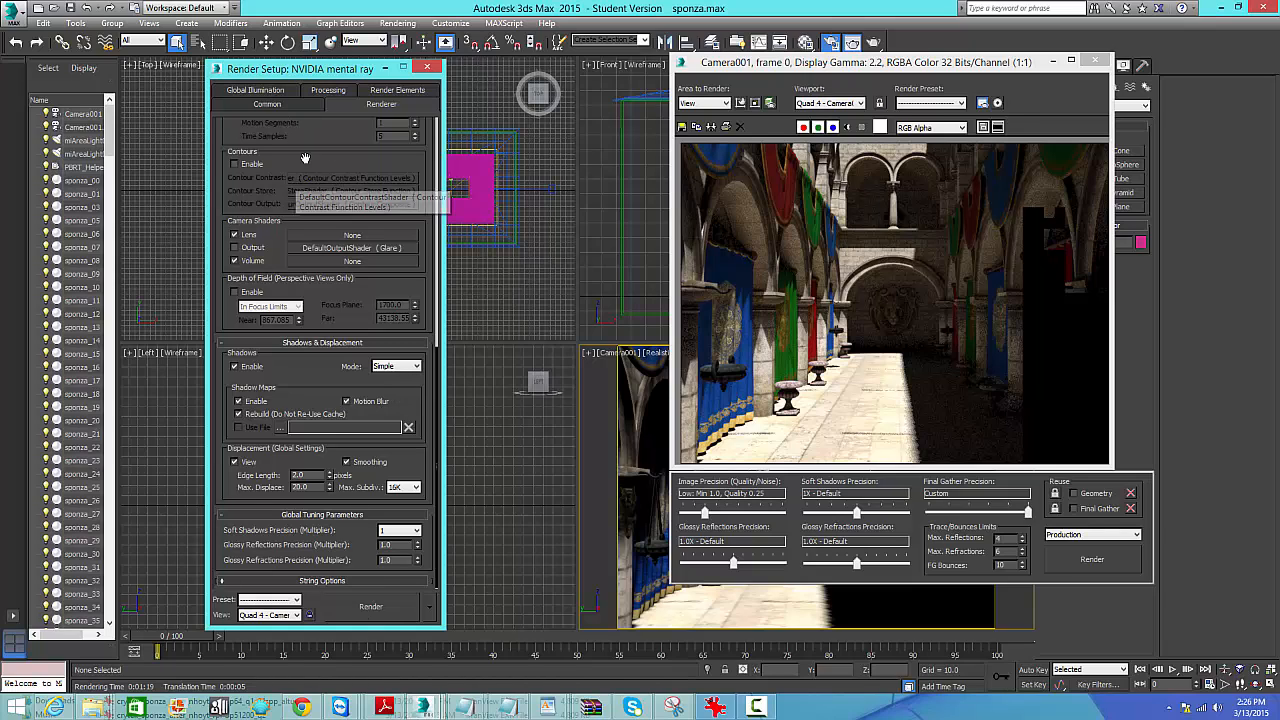
scroll(305, 158, up, 10)
scroll(348, 267, up, 2)
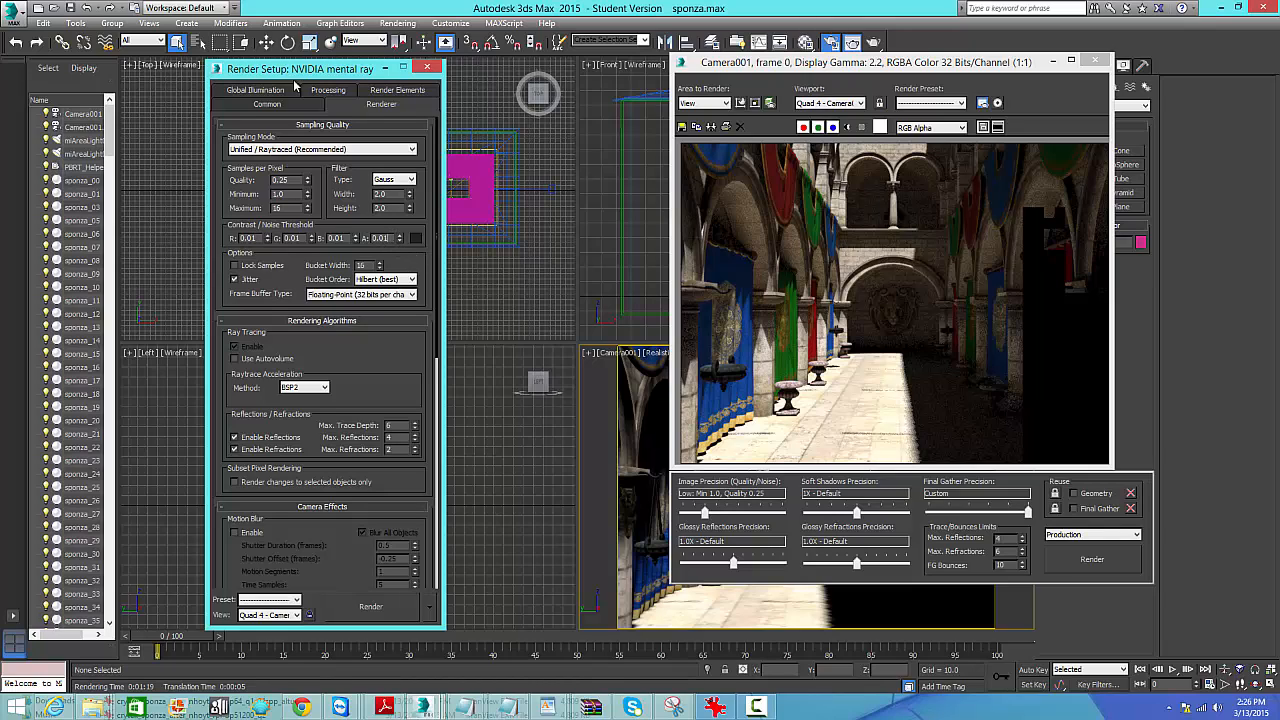
click(318, 91)
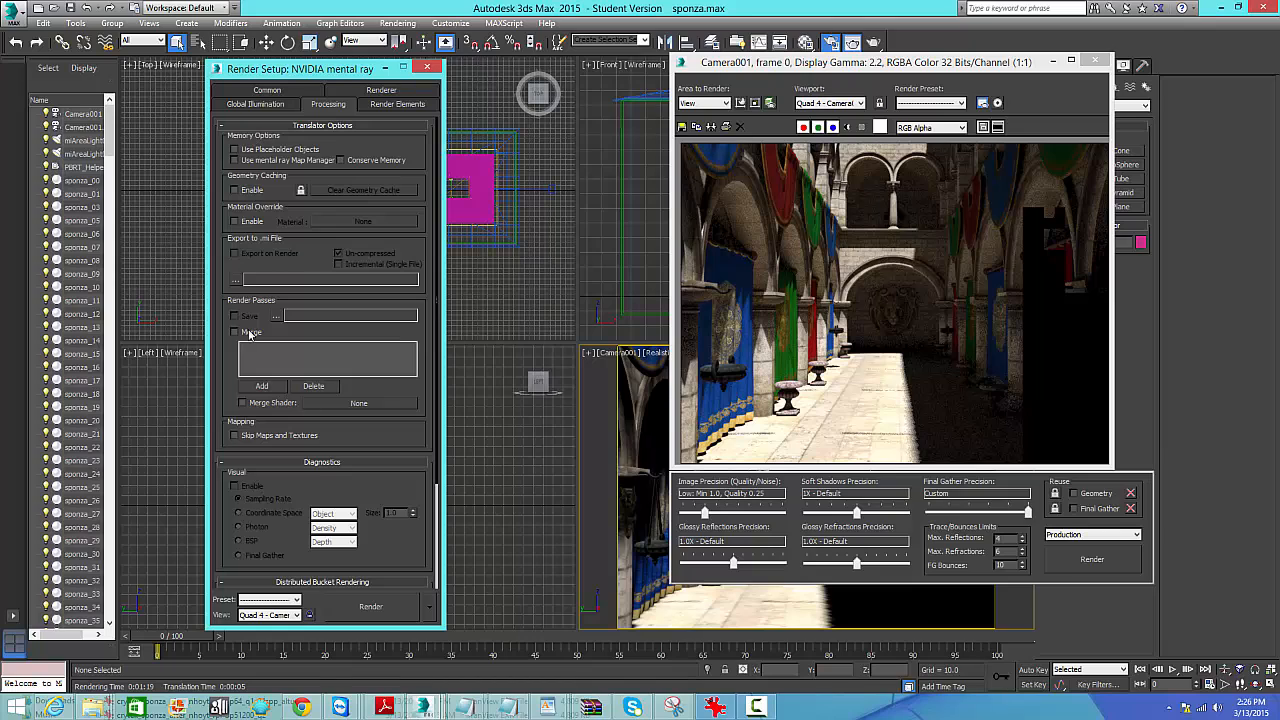
scroll(330, 440, down, 3)
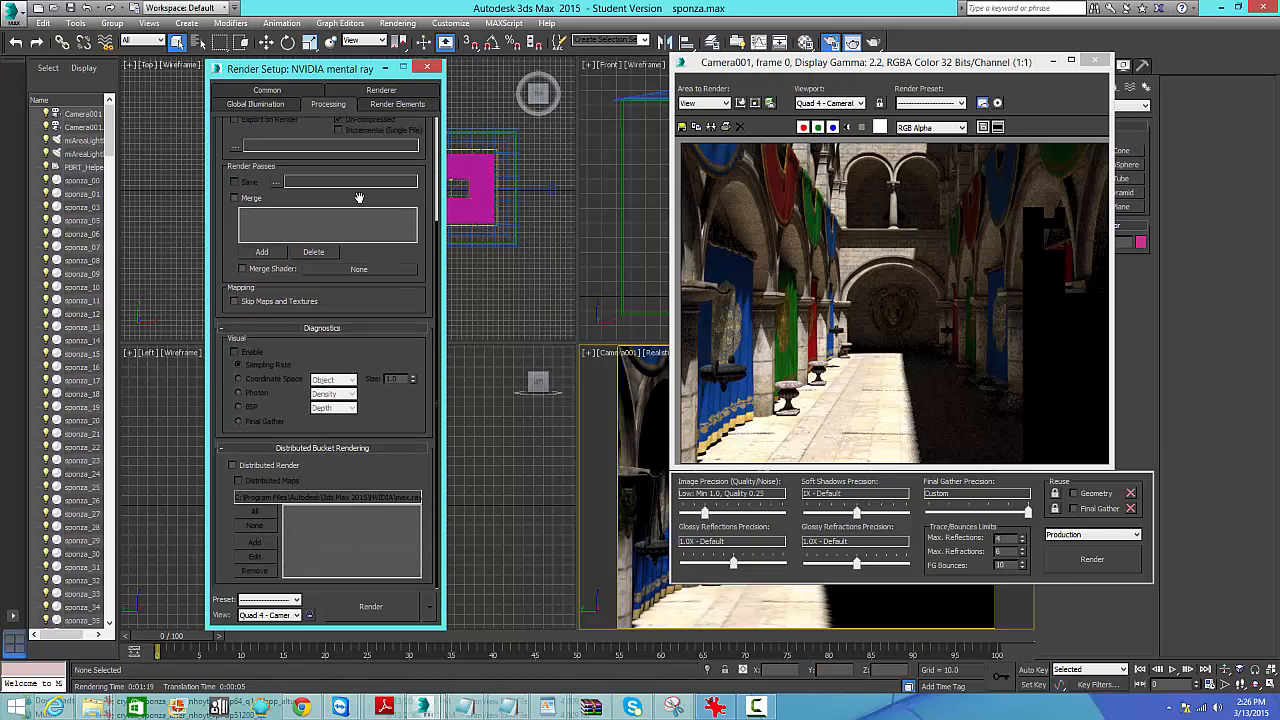
scroll(343, 275, up, 2)
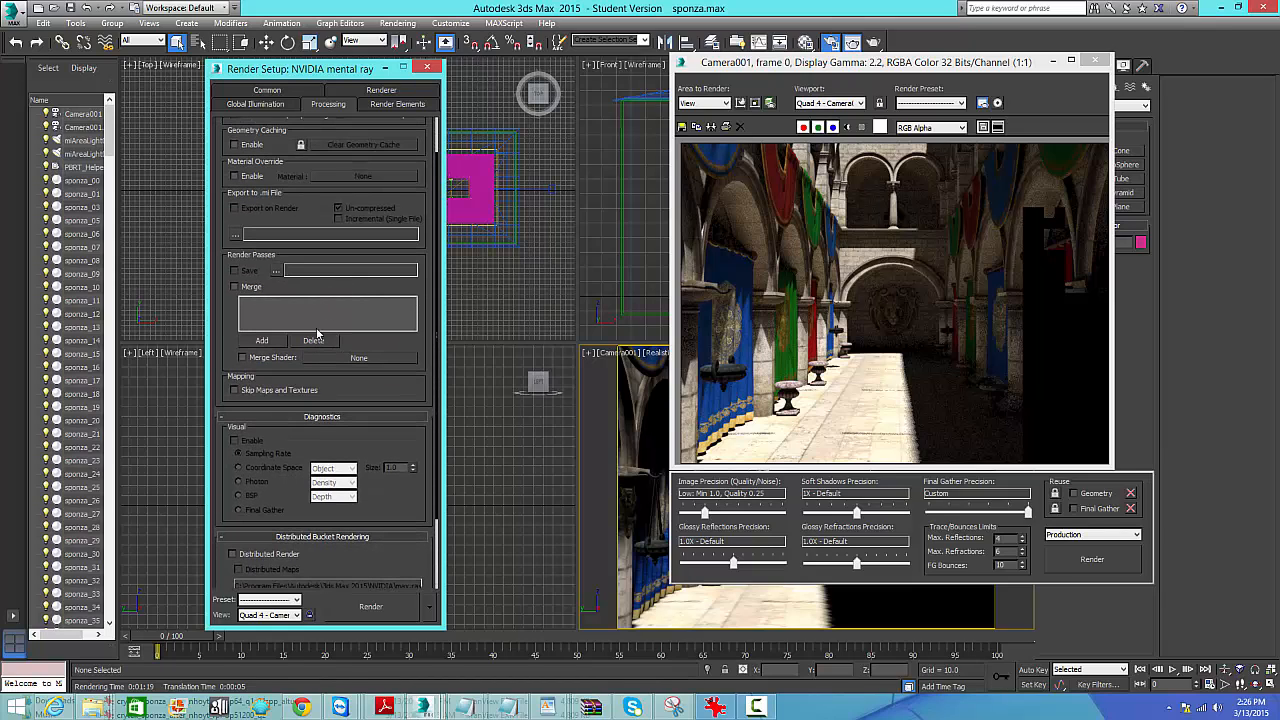
scroll(305, 413, up, 1)
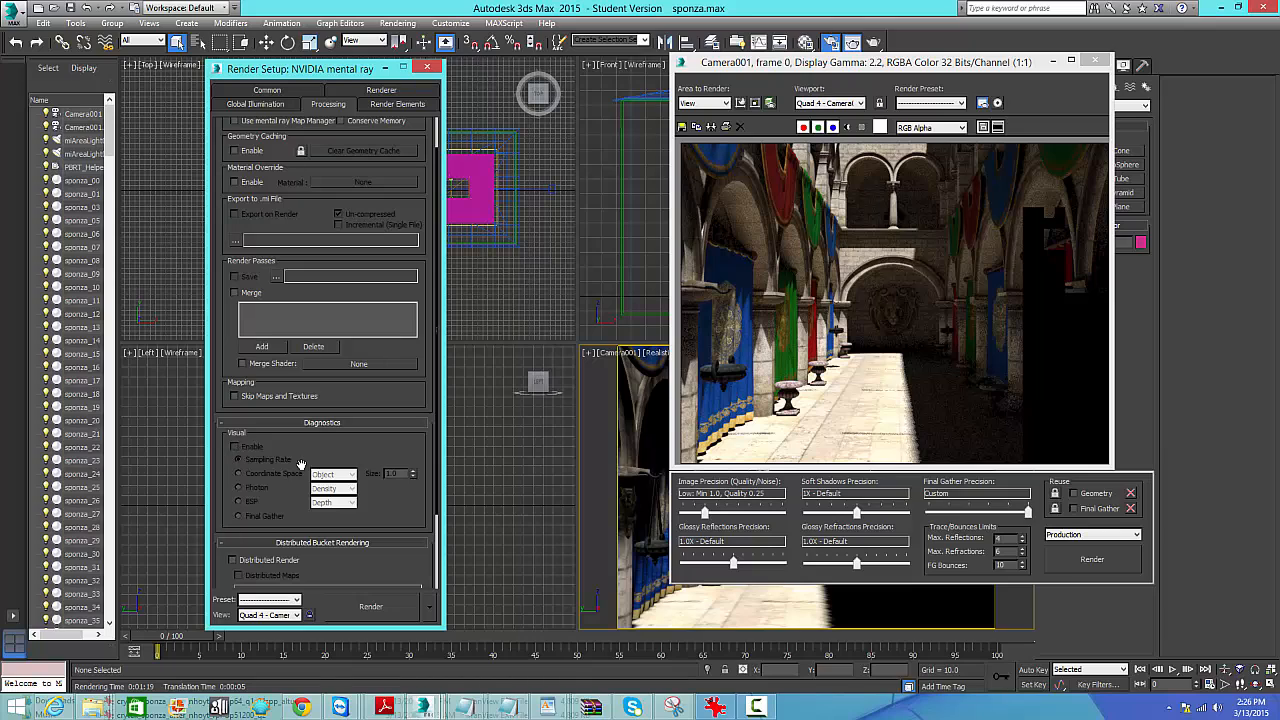
scroll(284, 513, down, 3)
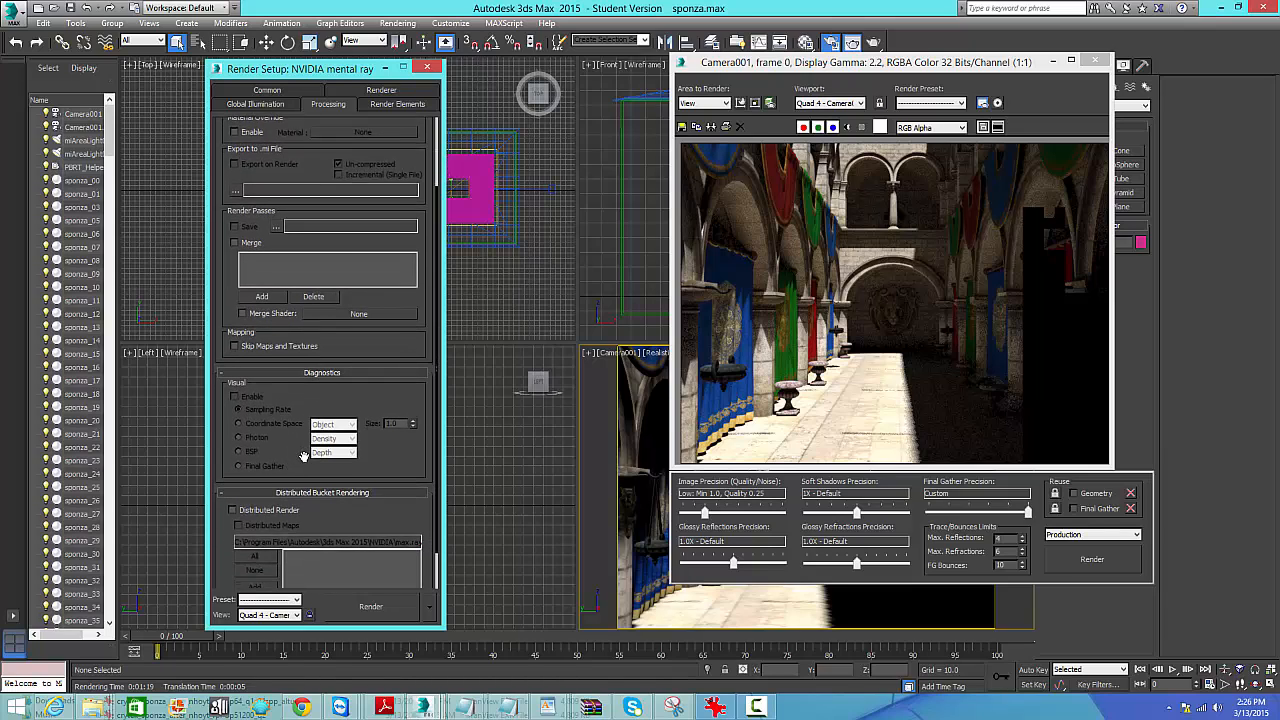
click(383, 92)
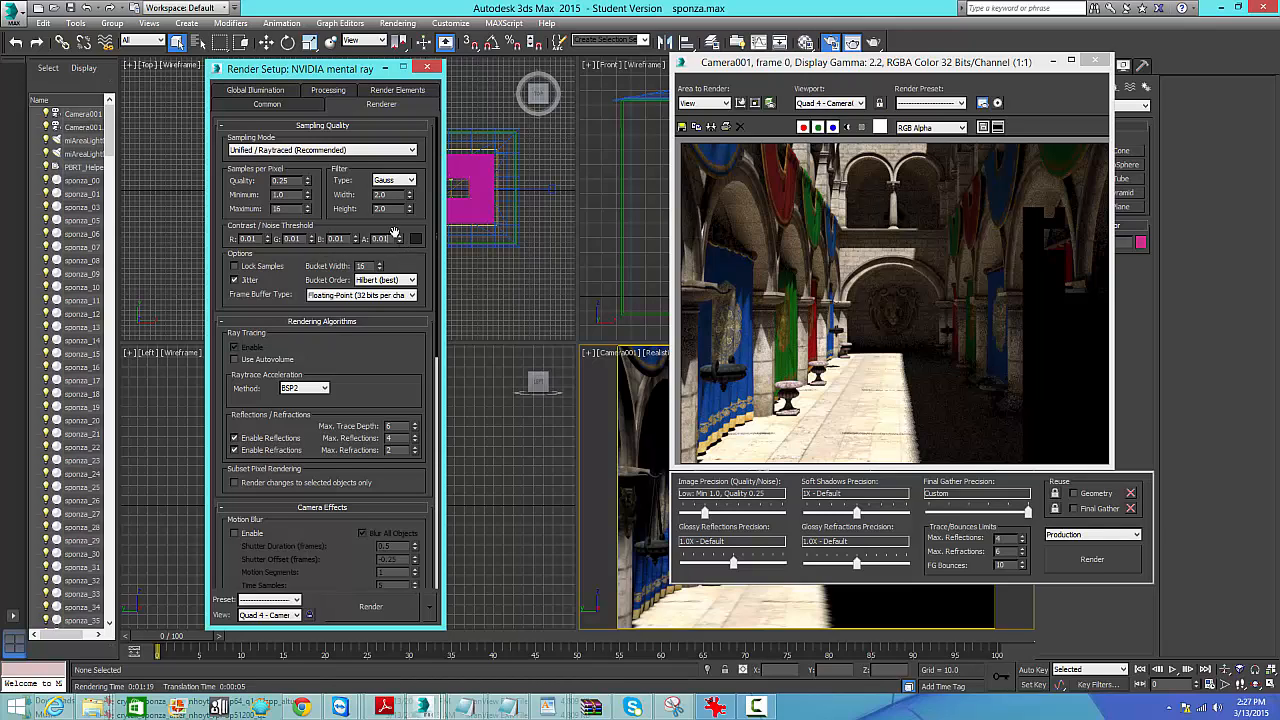
click(326, 90)
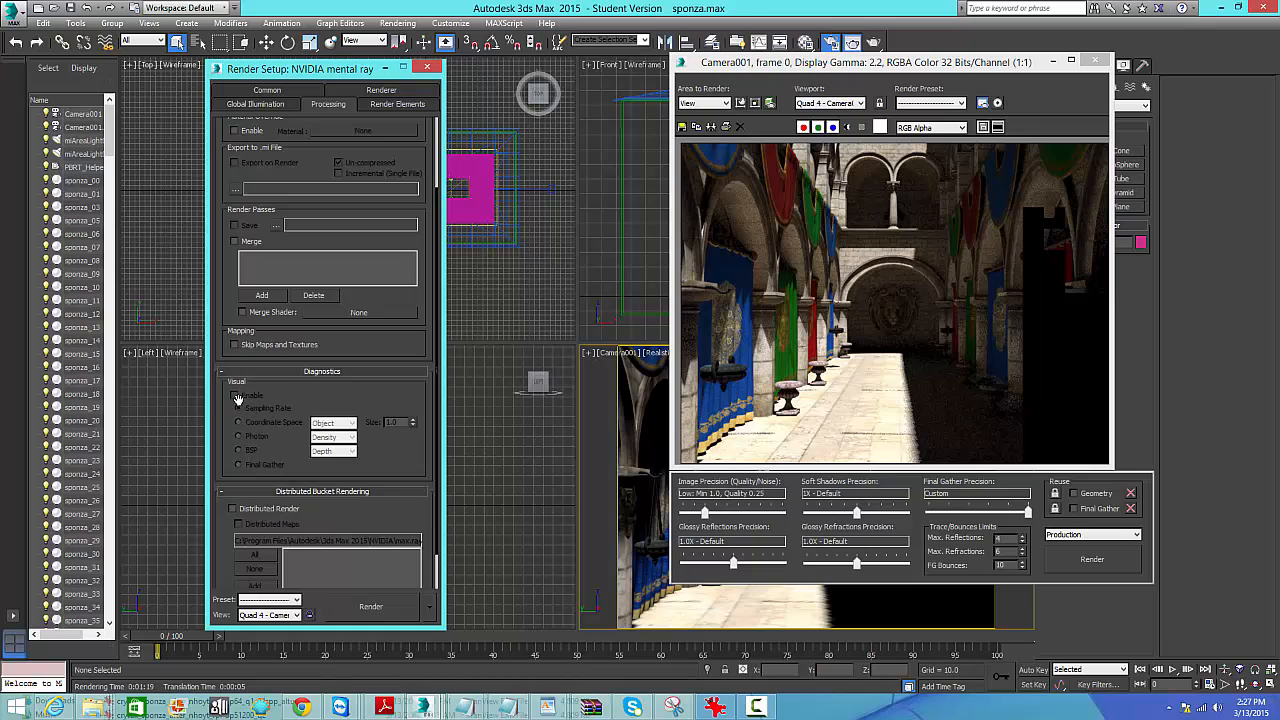
click(378, 91)
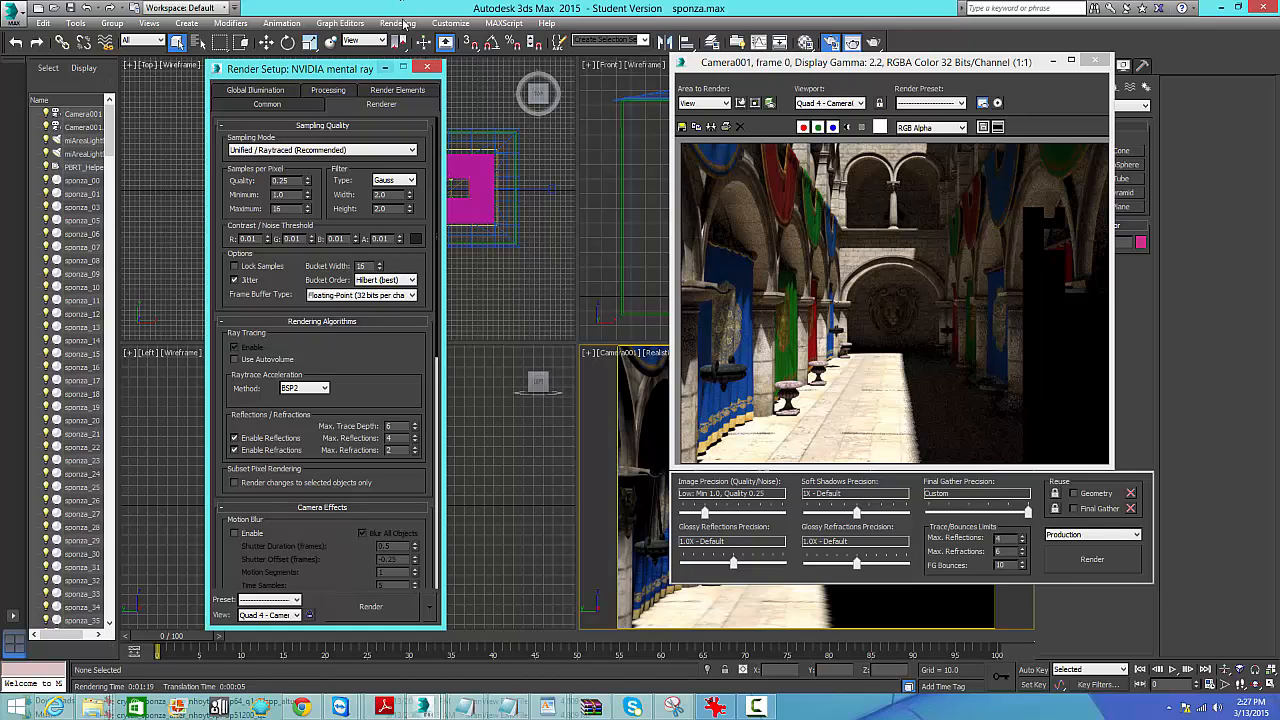
Open the Global Illumination settings and expand Skylights & Environment Lighting (IBL) to examine the skylight modes and final gathering basics.
click(272, 91)
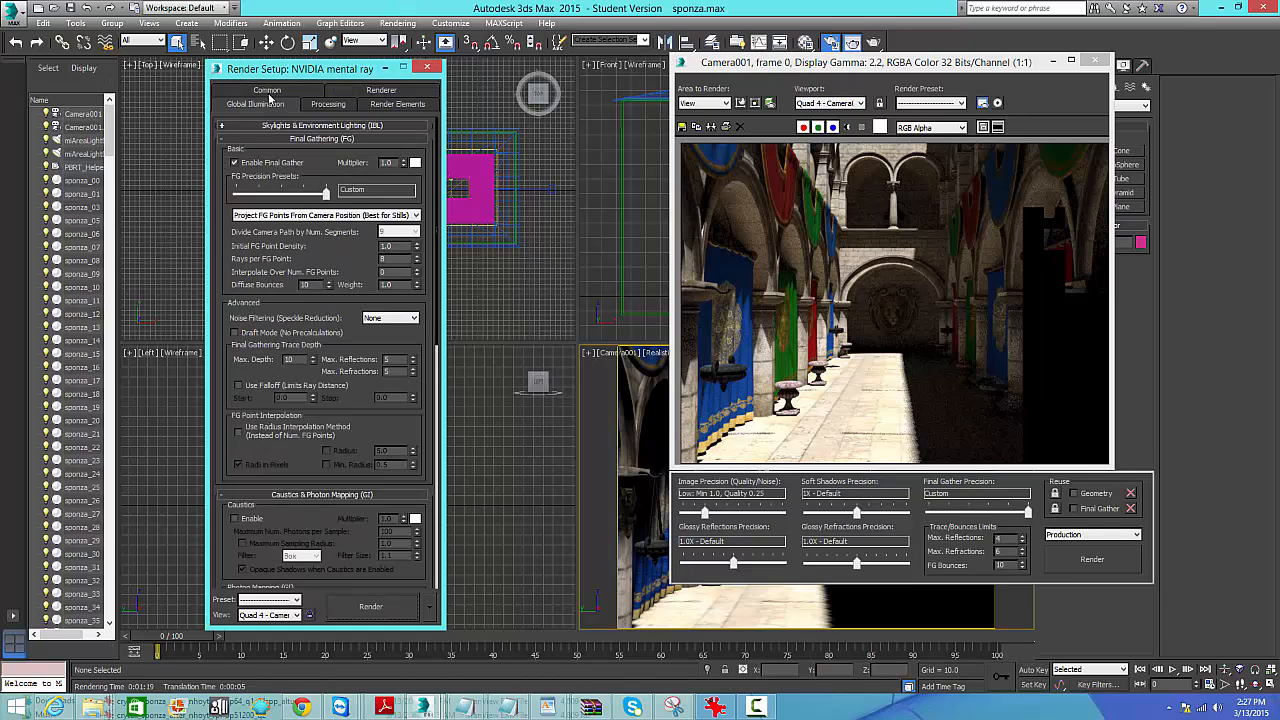
click(222, 126)
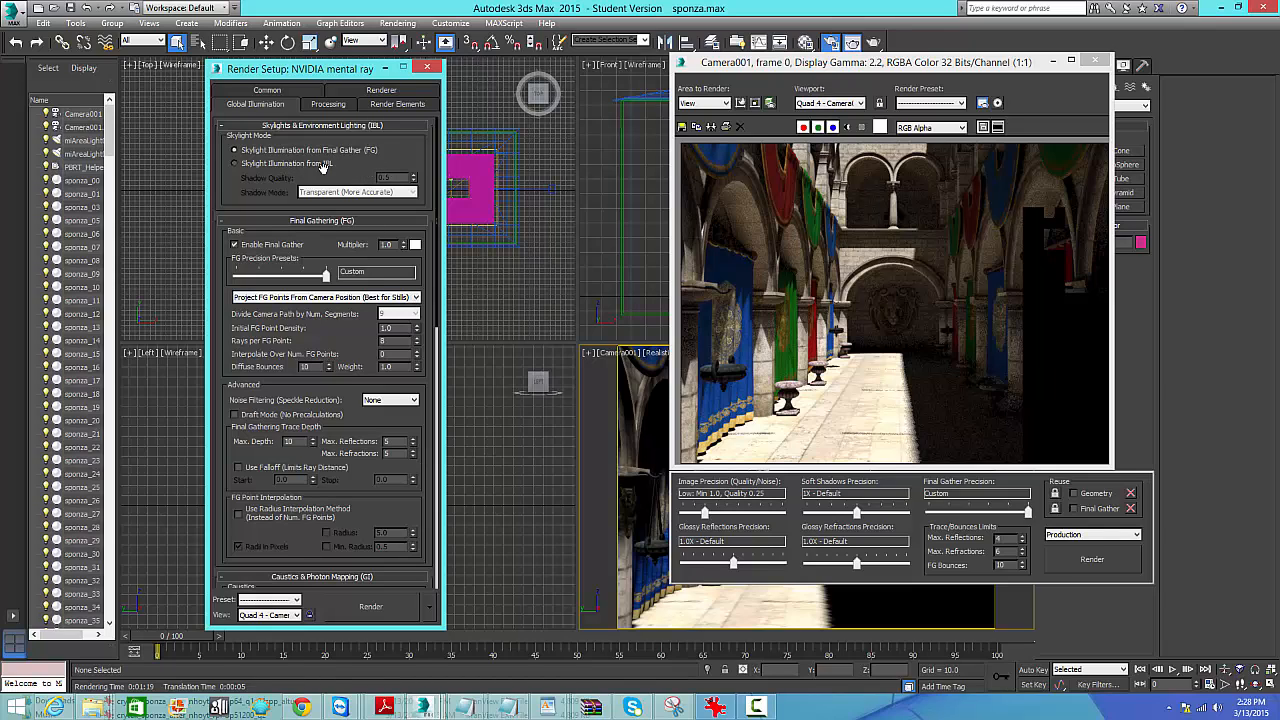
mouse_move(330, 251)
mouse_down()
mouse_move(330, 234)
mouse_move(330, 253)
mouse_up()
scroll(341, 416, down, 2)
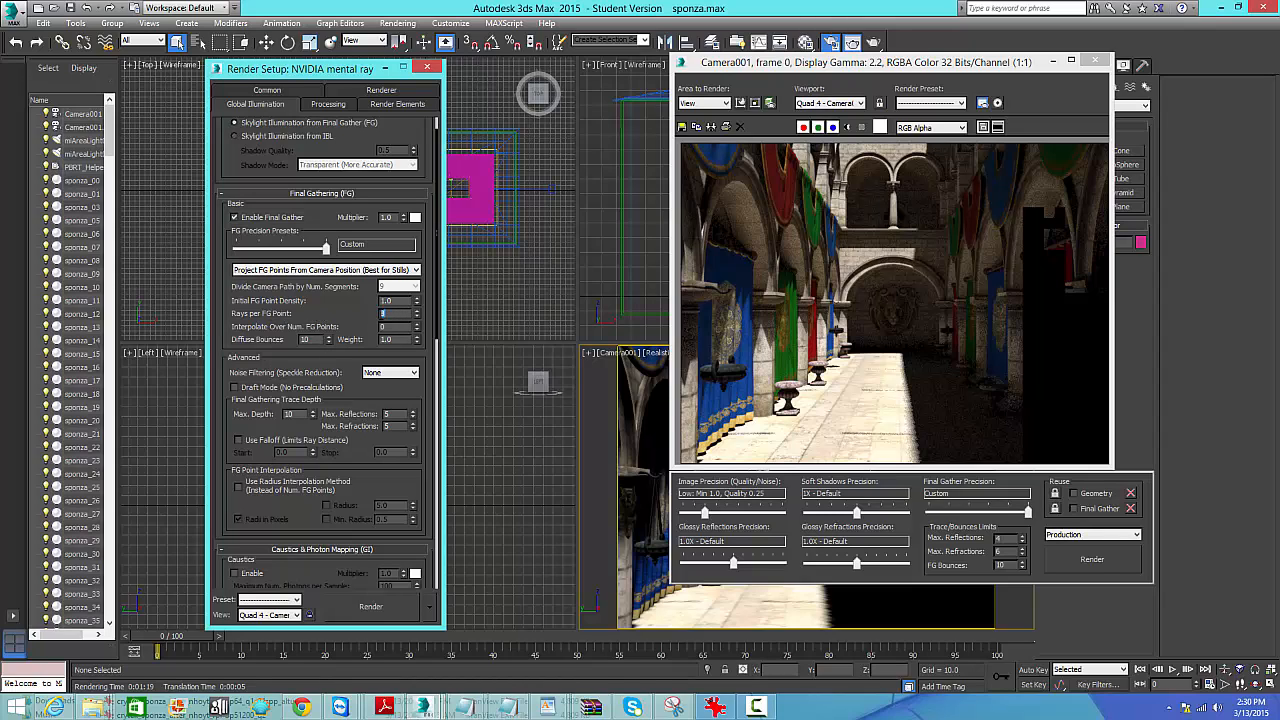
Set the final gathering diffuse bounces to 10 and look over the trace depth, caustics and photon mapping settings.
double_click(383, 313)
click(401, 314)
drag(316, 340, 284, 341)
click(314, 340)
text(0)
scroll(434, 388, down, 4)
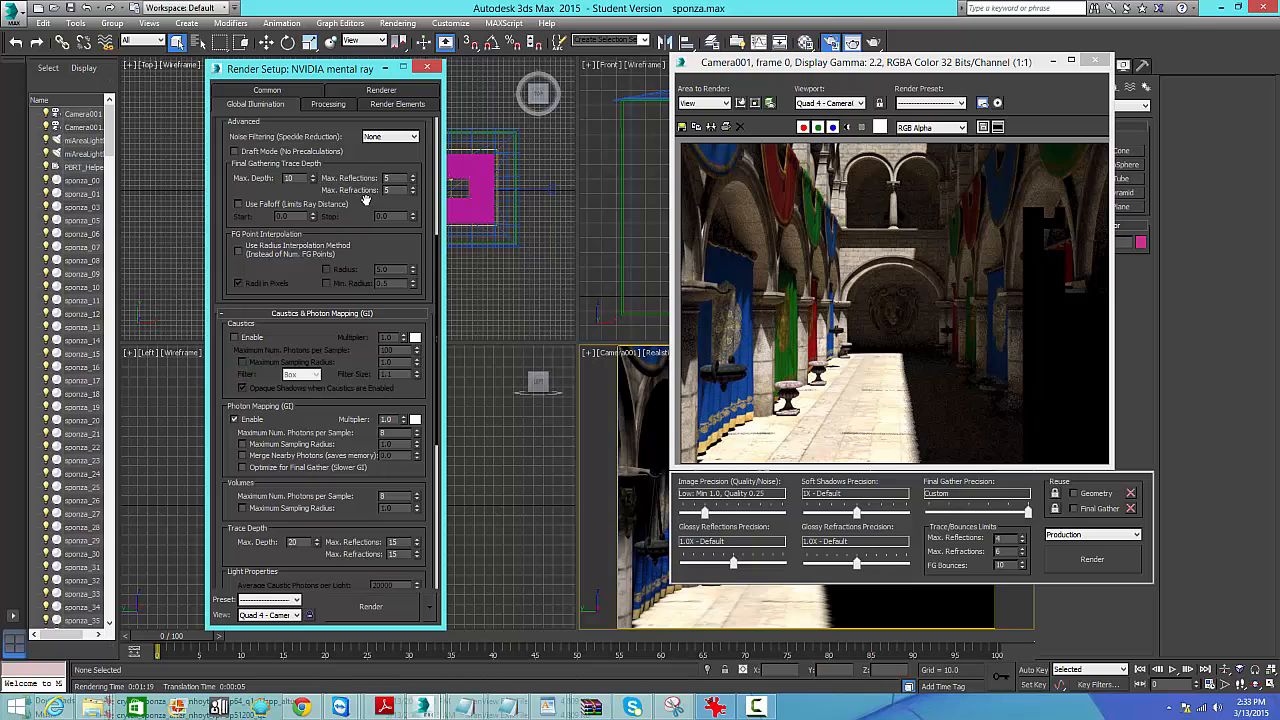
drag(362, 199, 360, 462)
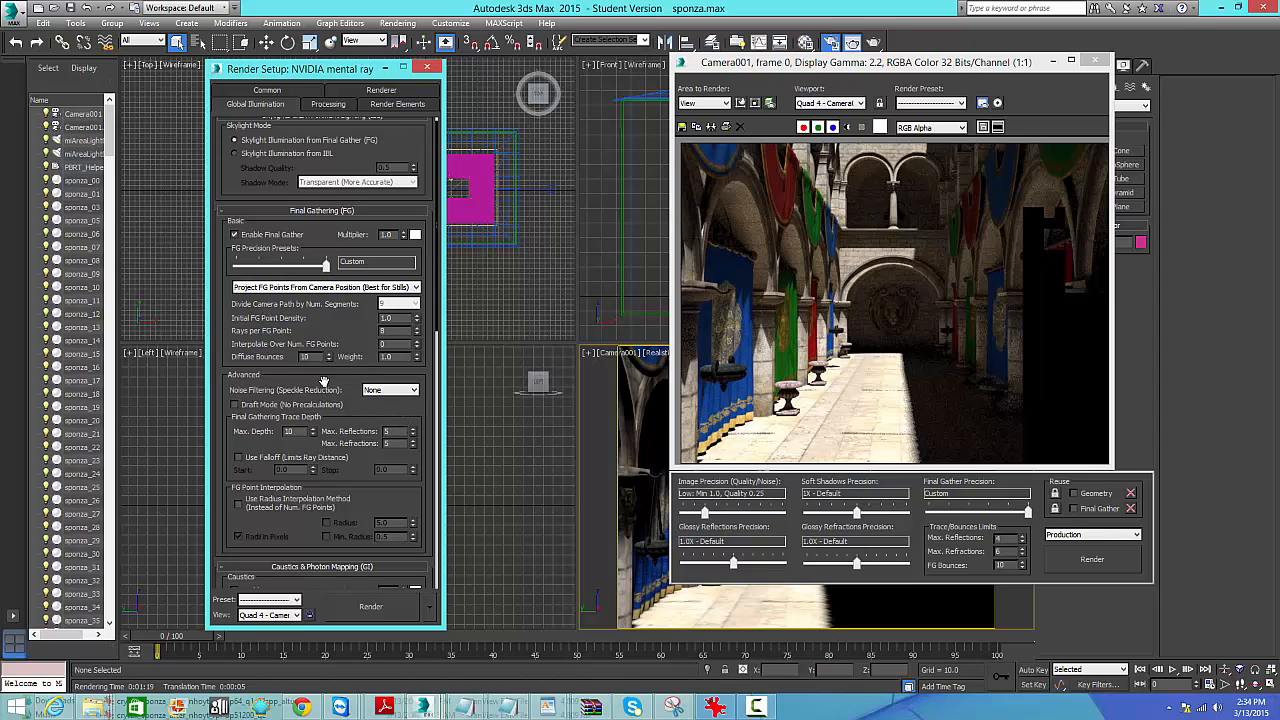
Examine the noise filtering (speckle reduction) options in the advanced final gathering settings.
click(412, 390)
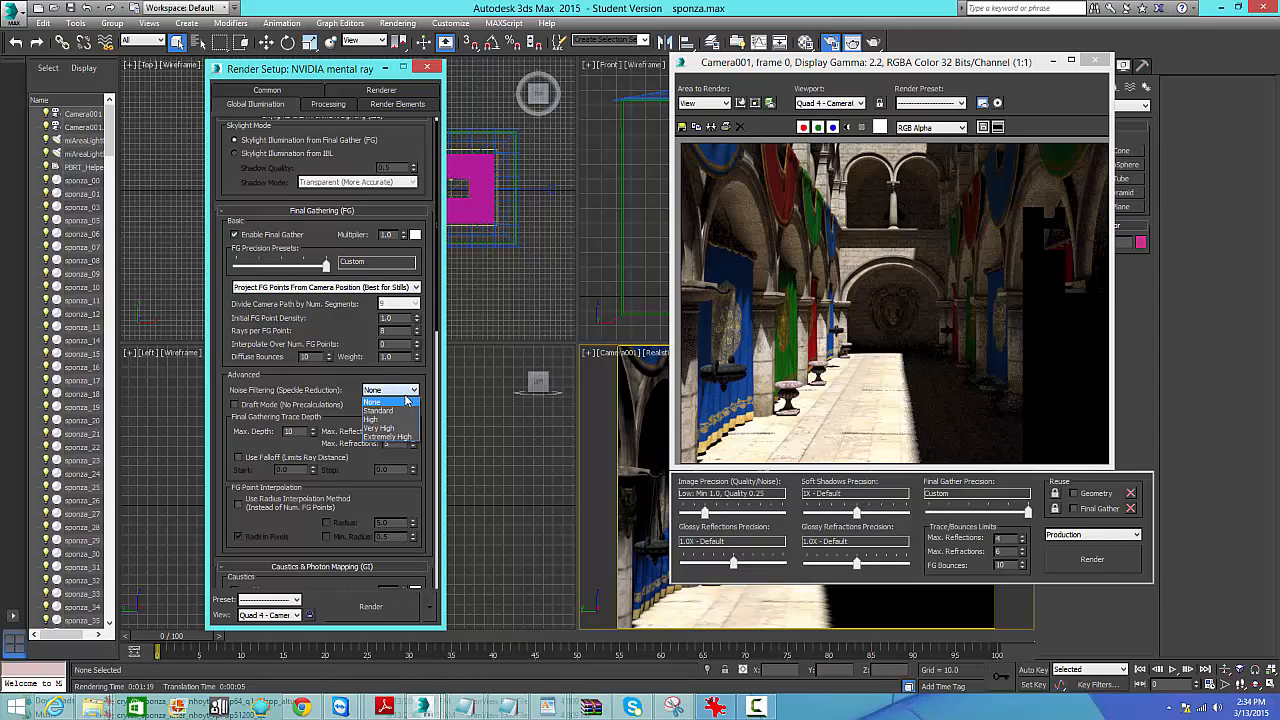
click(330, 396)
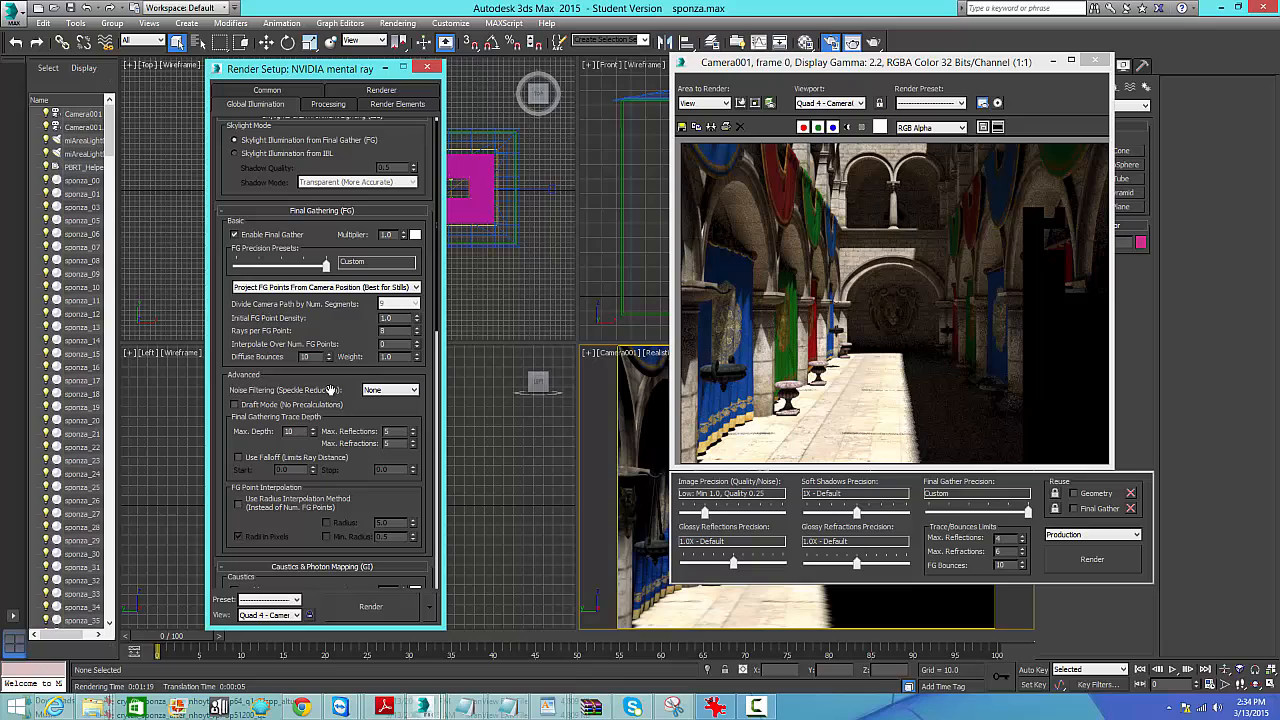
click(410, 391)
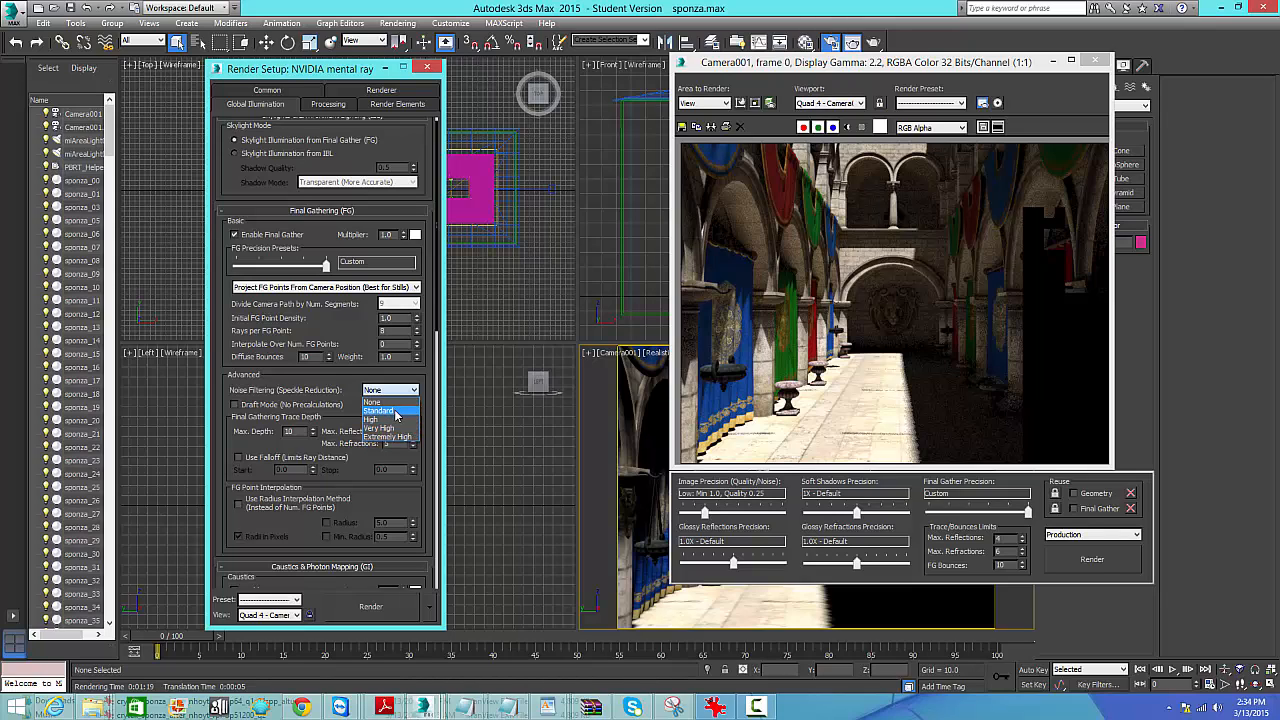
click(347, 390)
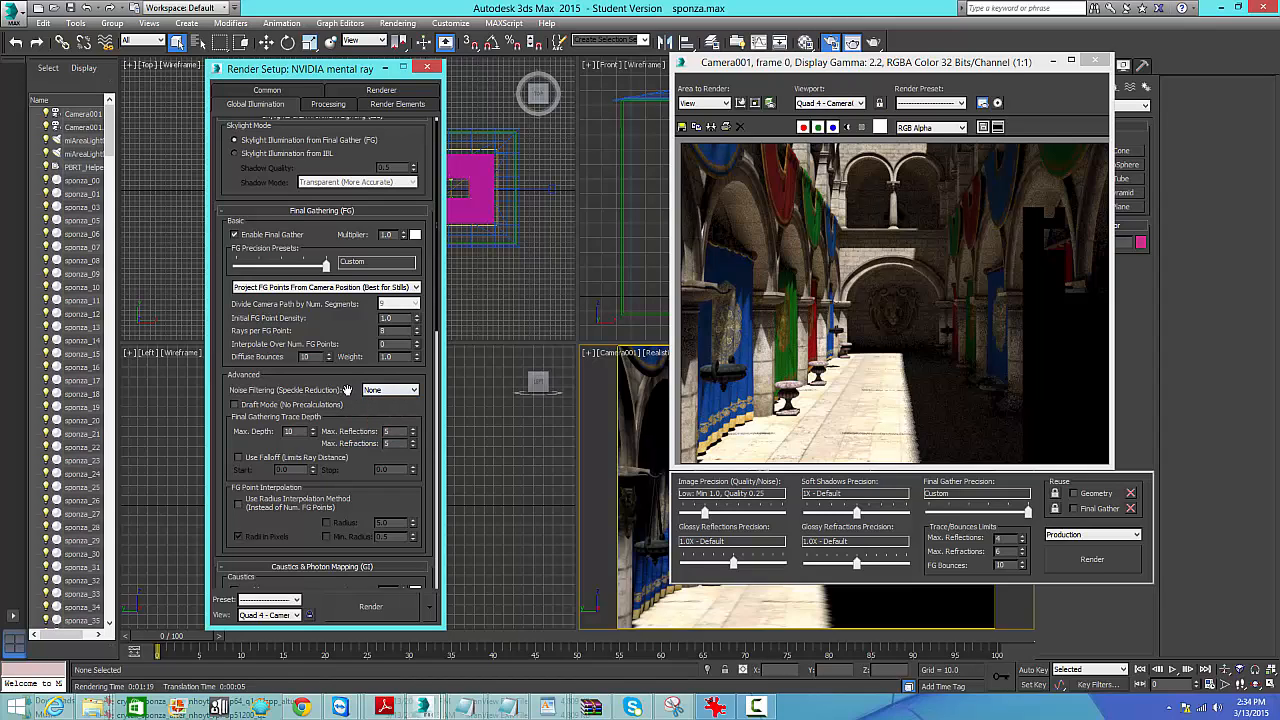
click(411, 392)
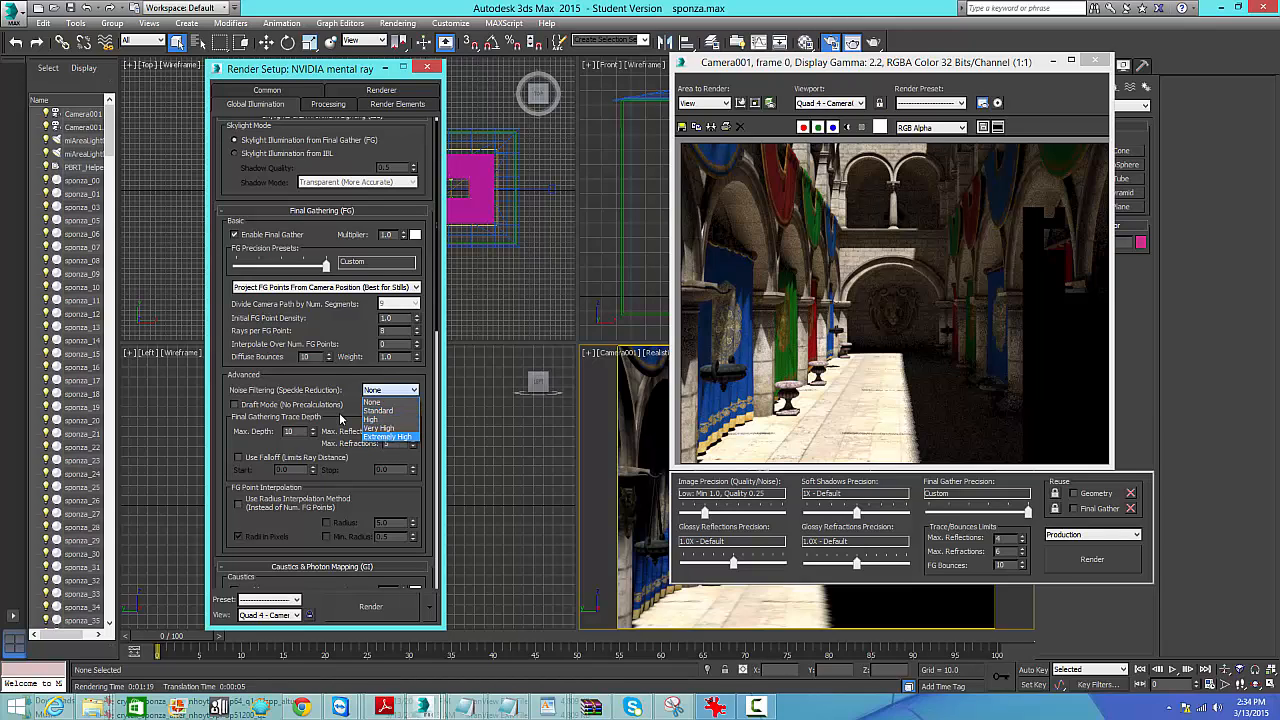
click(347, 383)
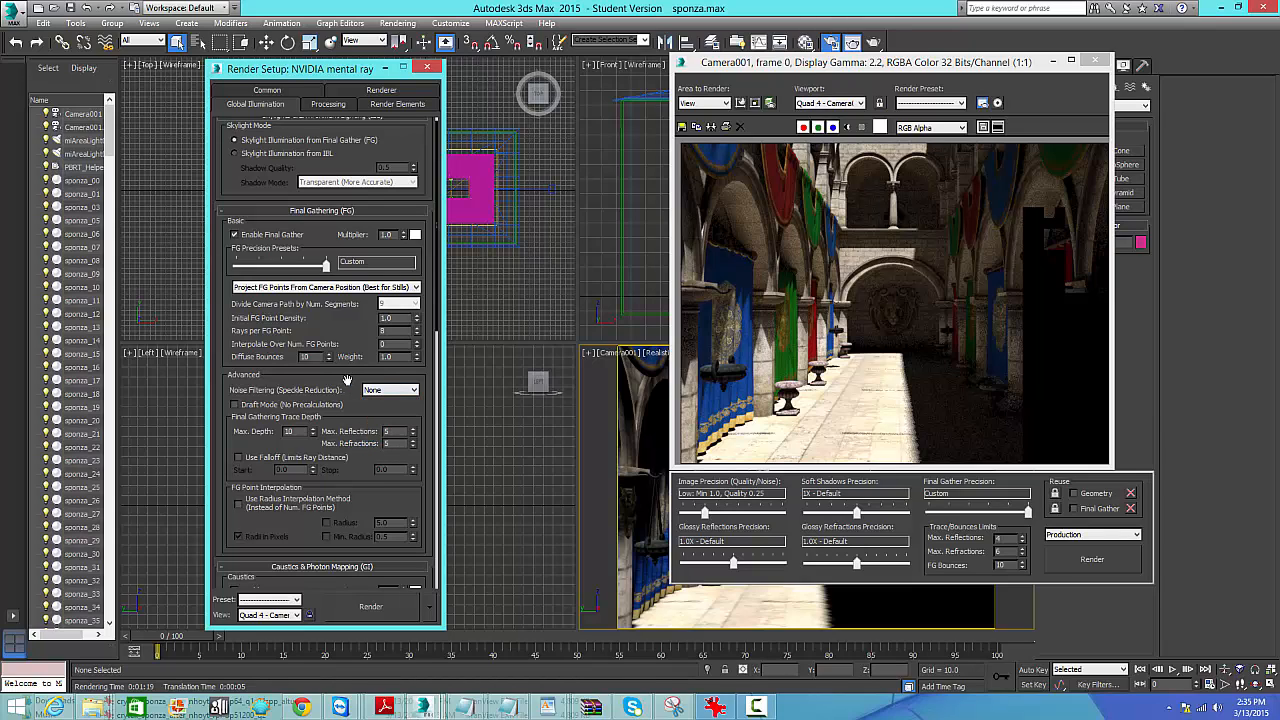
click(414, 390)
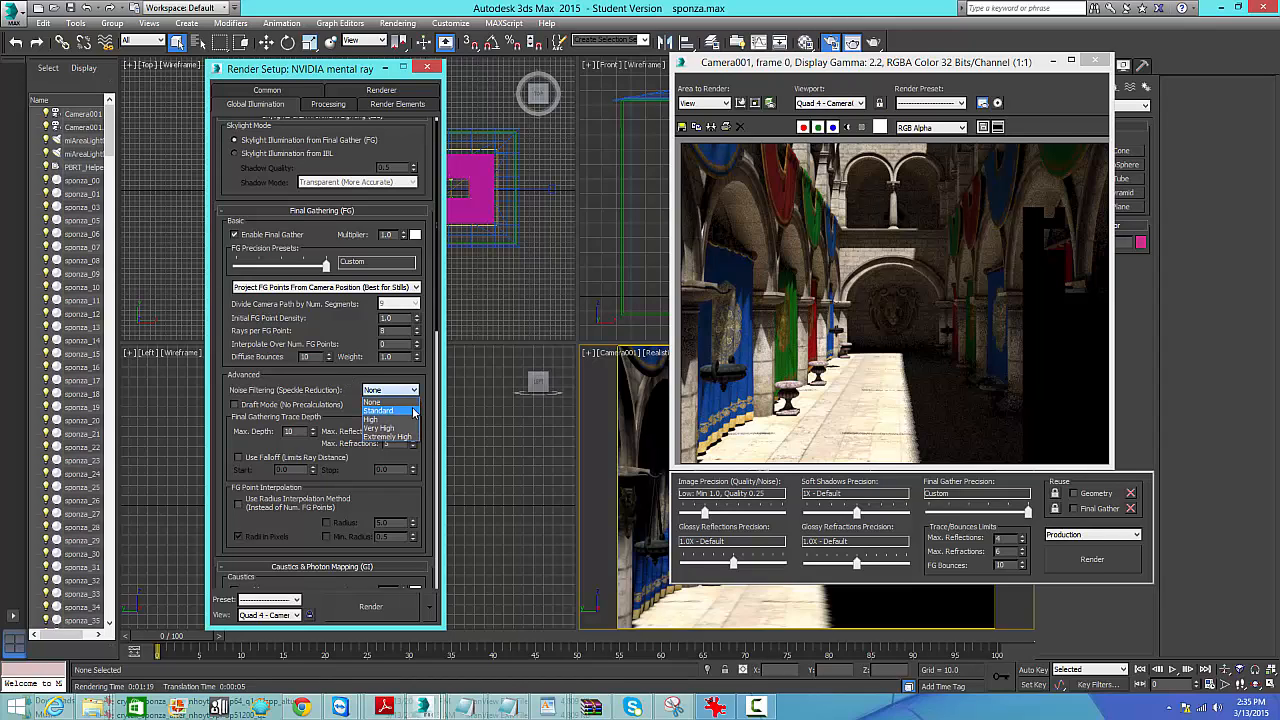
click(341, 392)
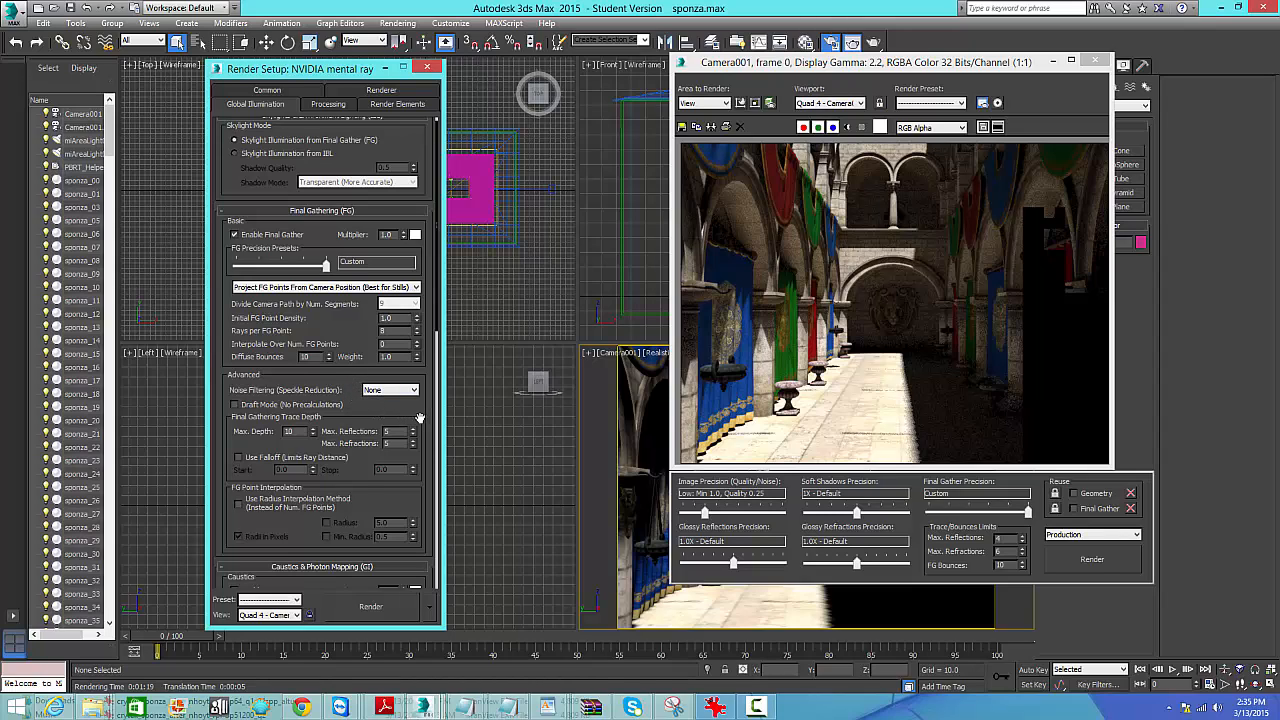
Review the renderer's sampling quality and rendering algorithm settings, and return to the Global Illumination settings.
scroll(412, 428, down, 2)
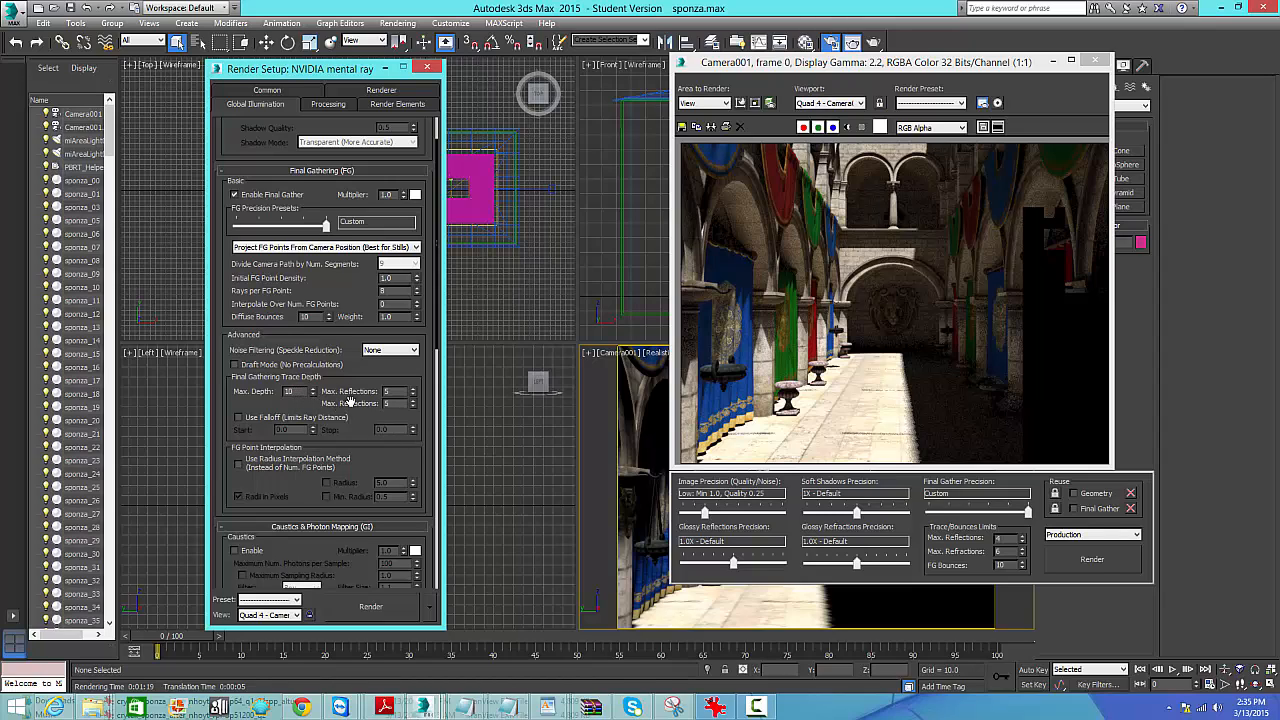
click(399, 90)
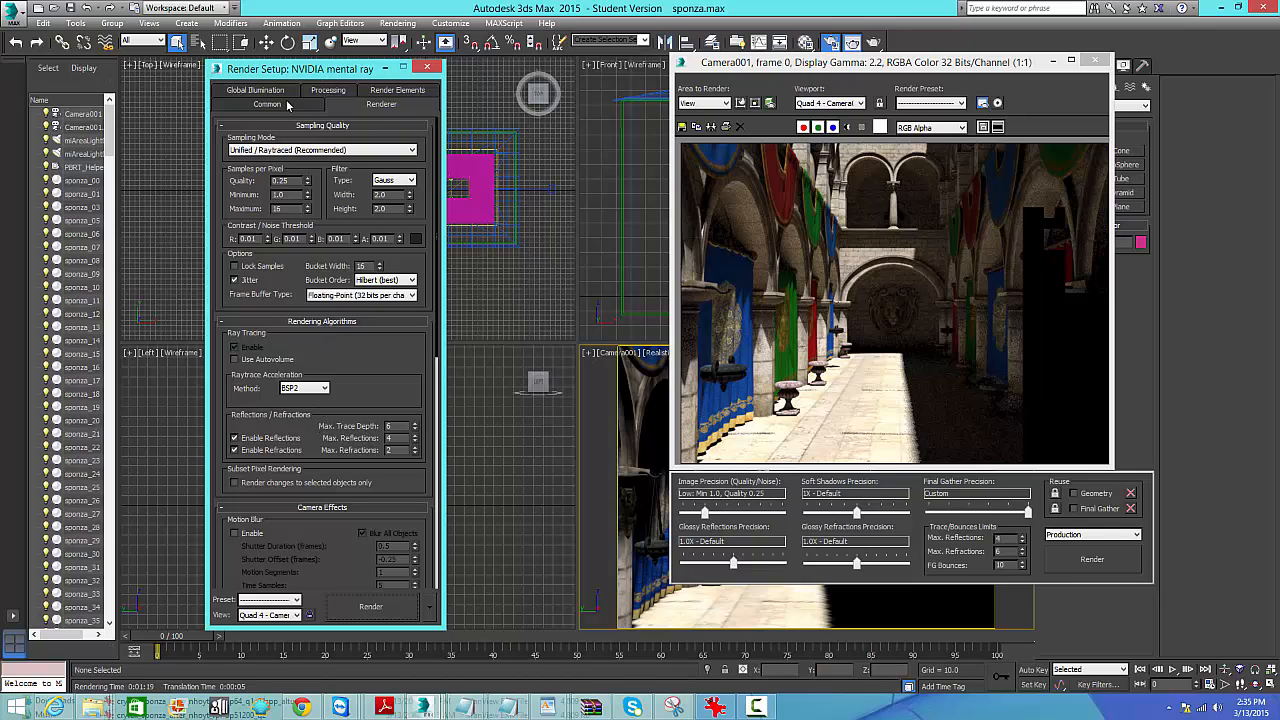
click(256, 91)
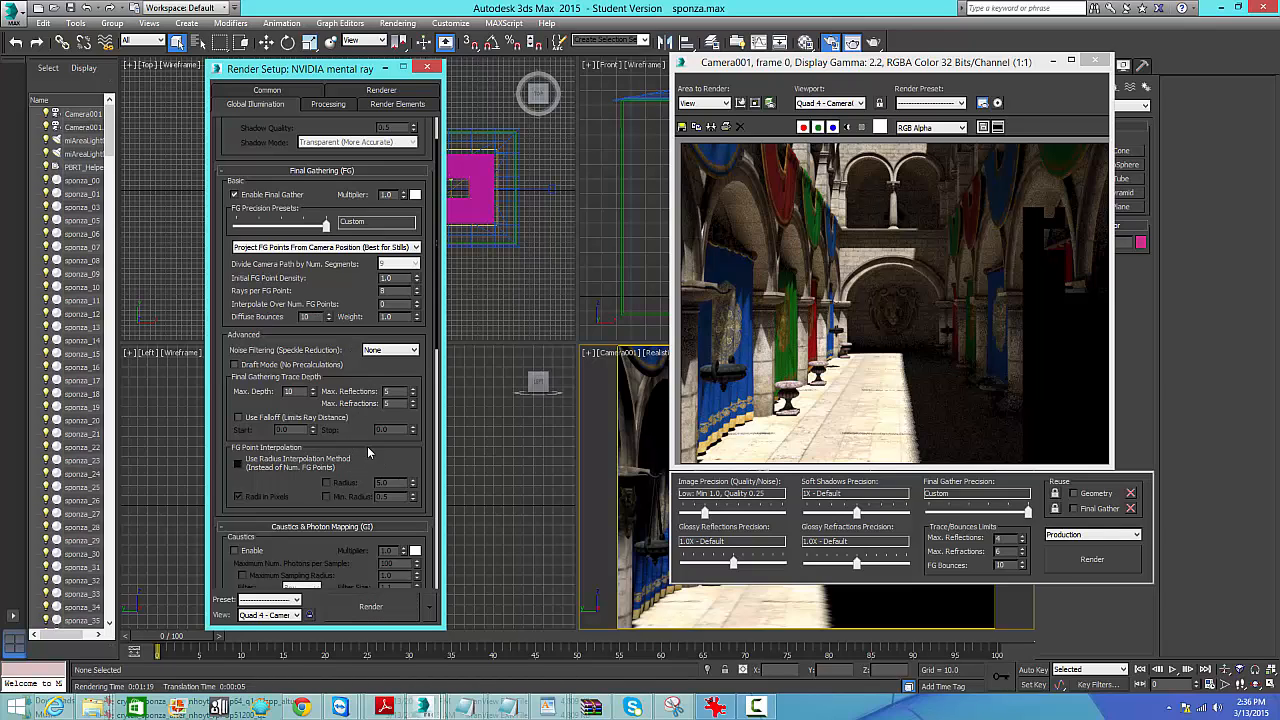
Try enabling the radius interpolation method for the final gathering points, and disable it again.
drag(367, 434, 367, 357)
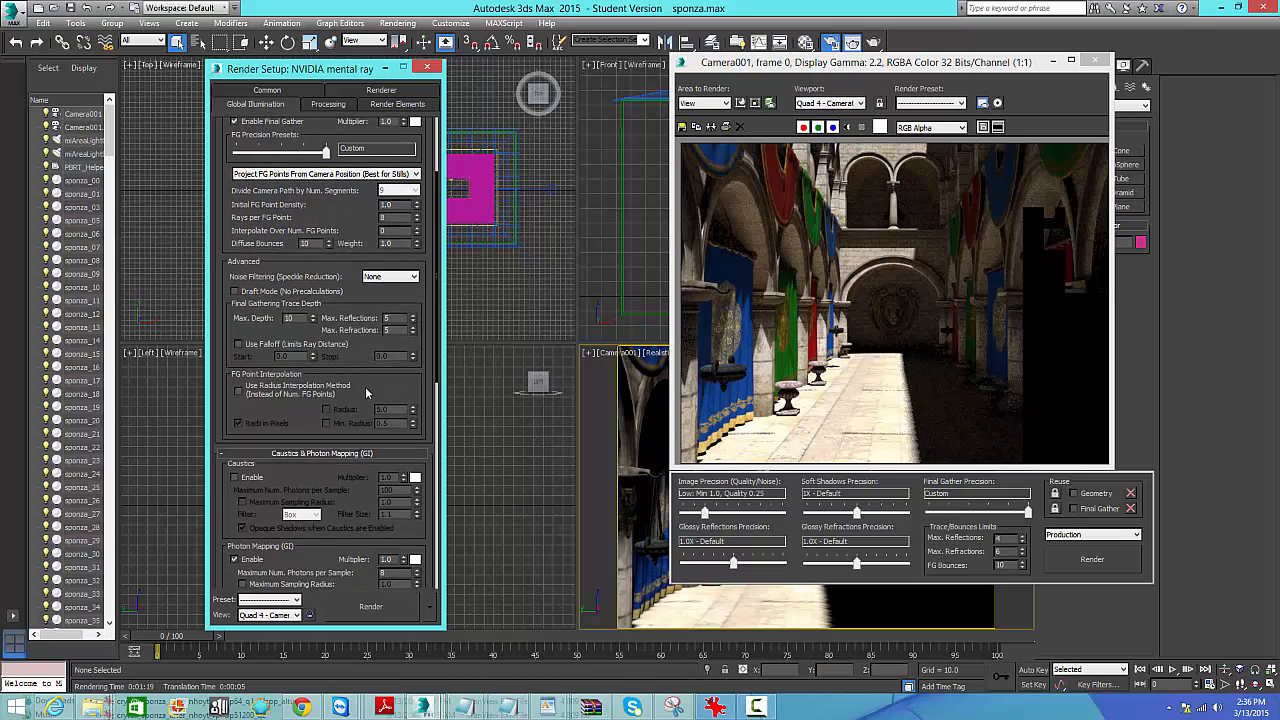
scroll(333, 428, down, 1)
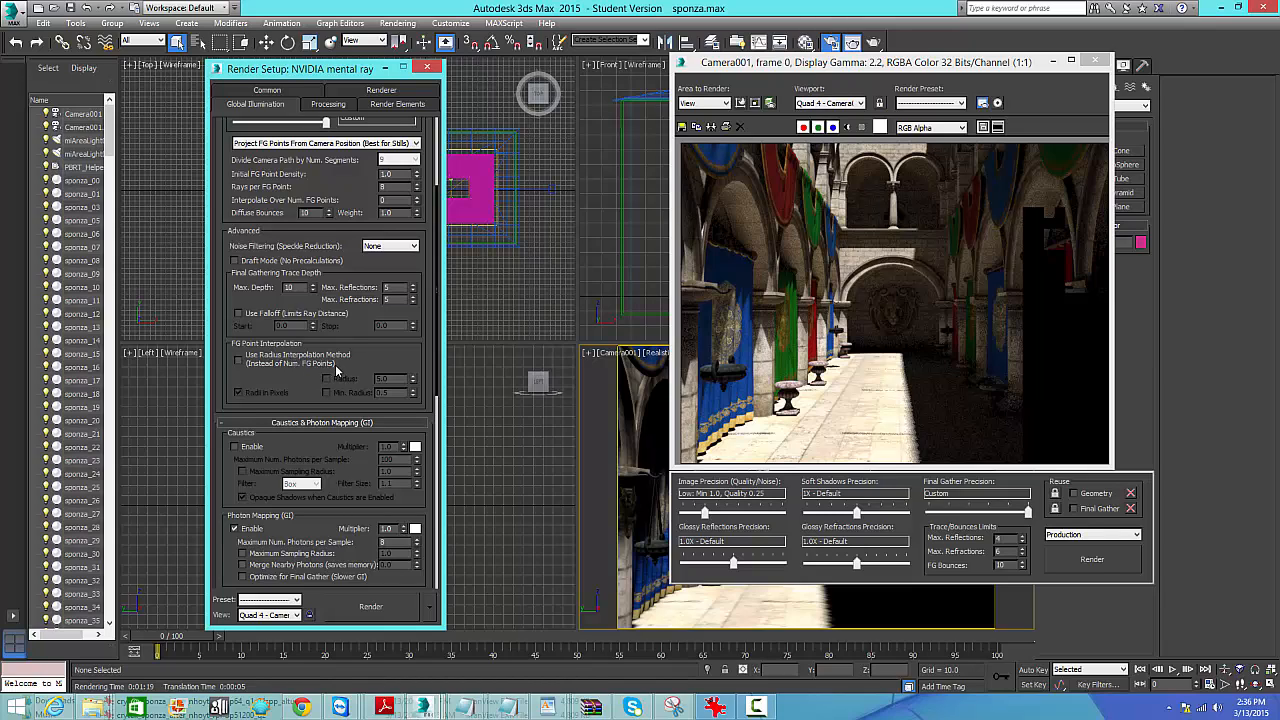
click(238, 359)
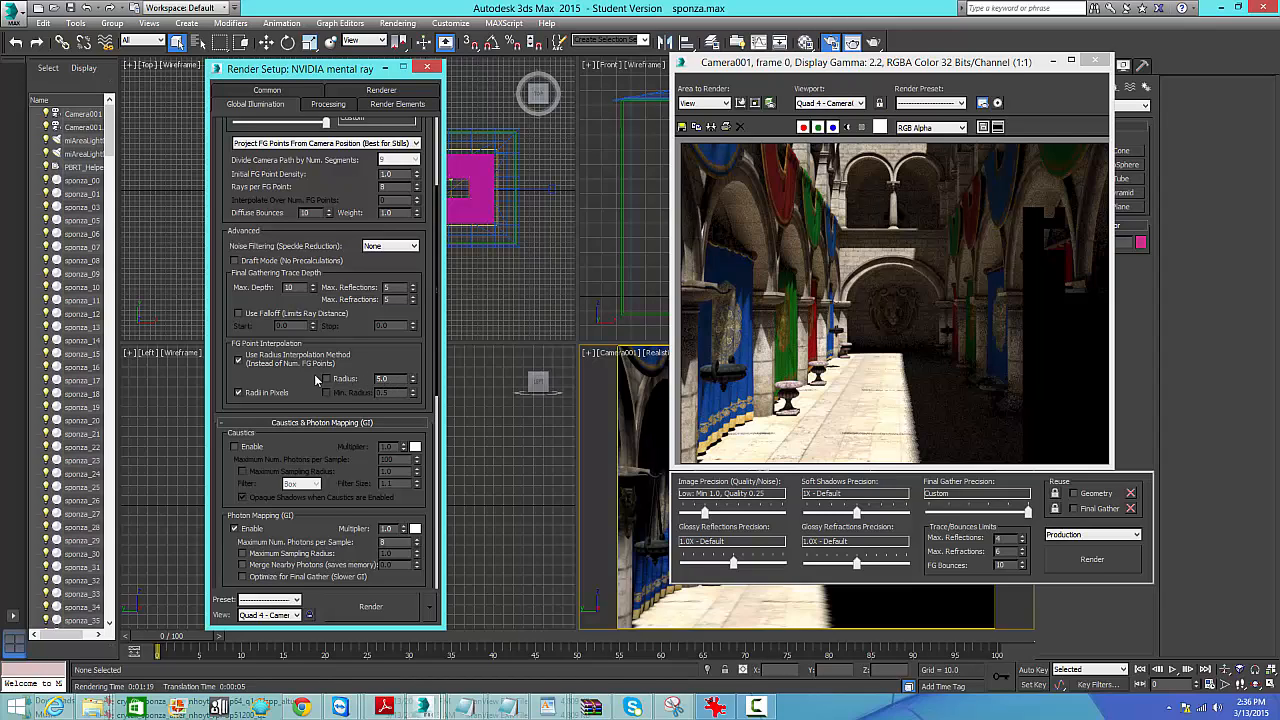
click(239, 360)
click(238, 359)
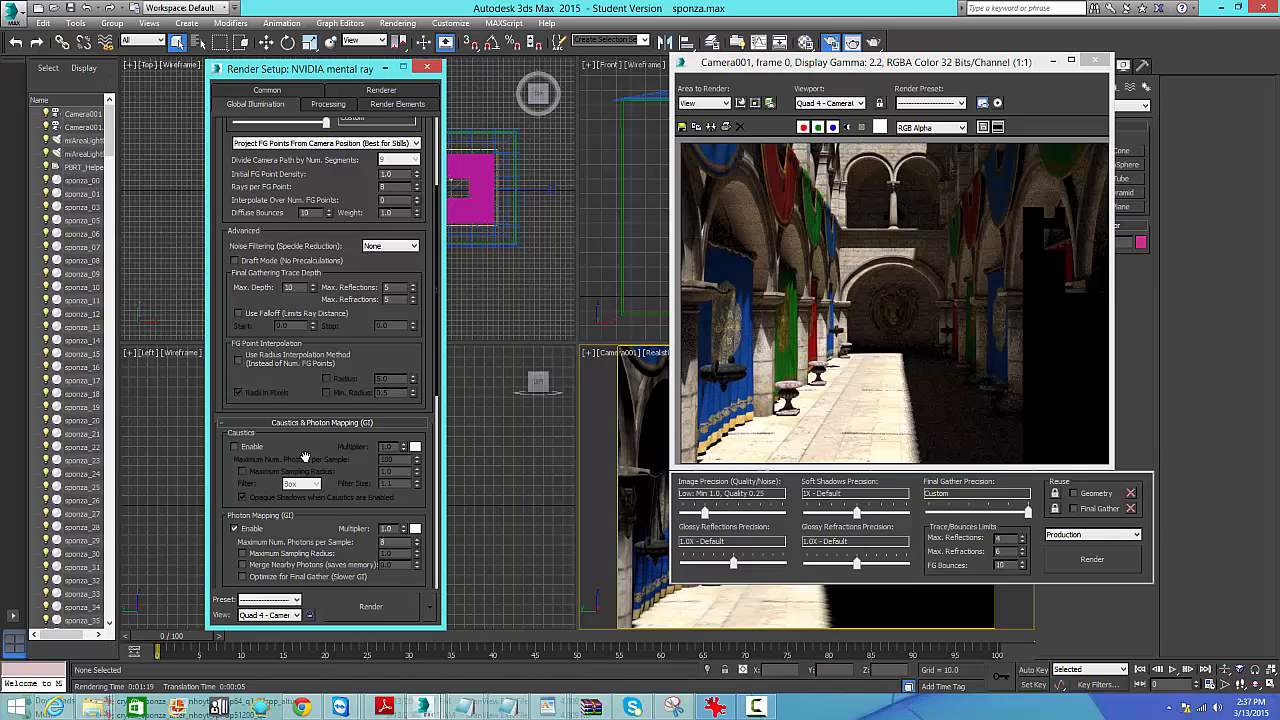
Look over the caustics, photon mapping, volumes, trace depth and light properties settings.
scroll(306, 457, down, 2)
scroll(360, 410, down, 2)
scroll(368, 437, down, 3)
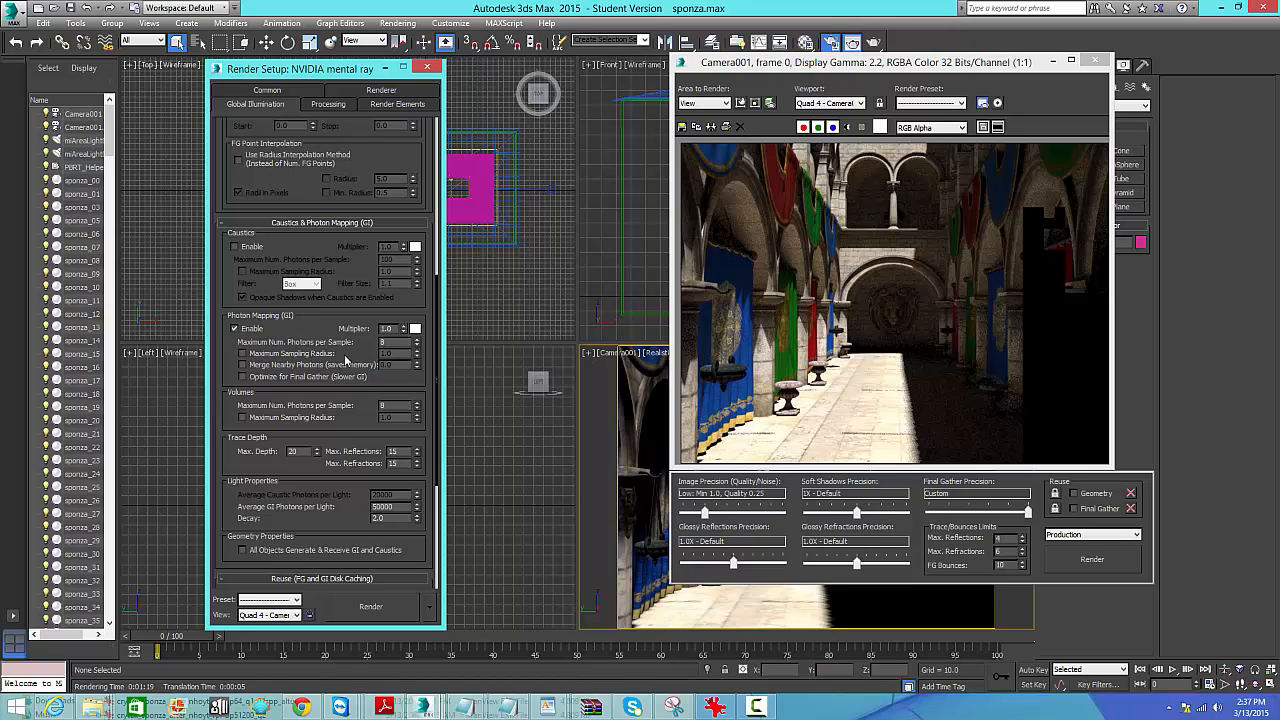
Select the sponza_08 mesh in the front view and examine its modify parameters, including Surface Properties and Soft Selection.
drag(1040, 64, 1250, 472)
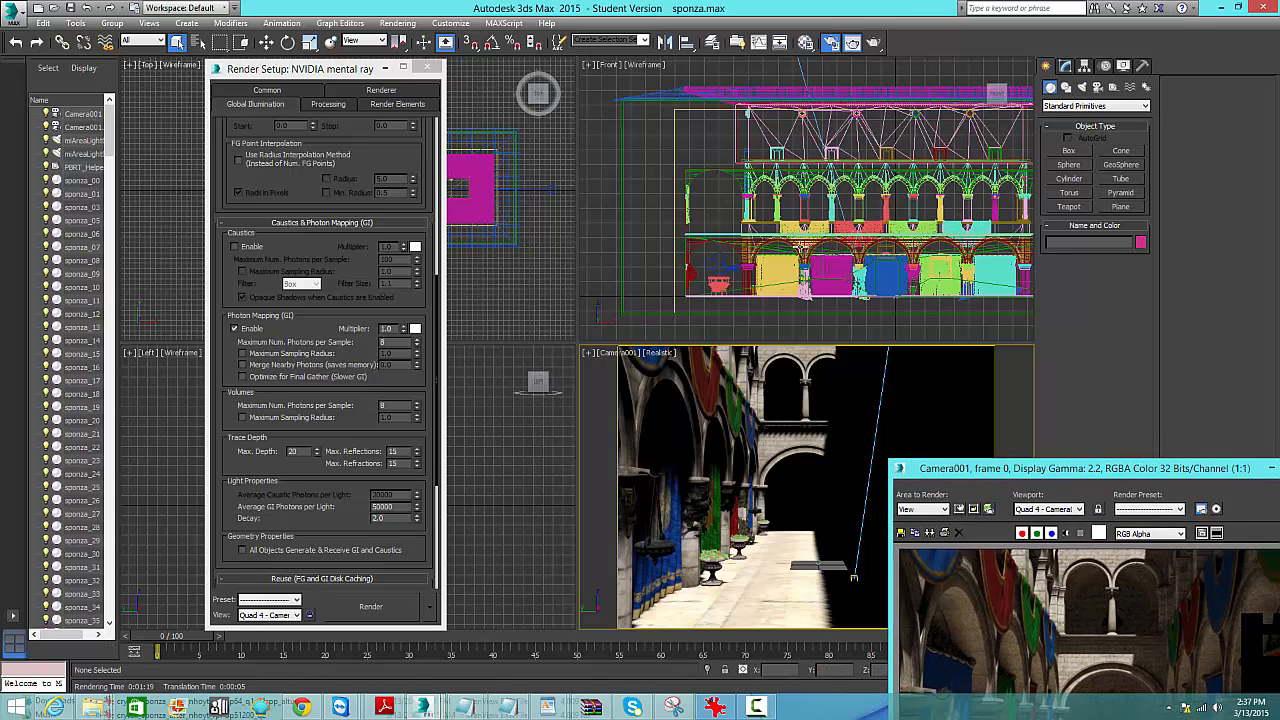
click(805, 250)
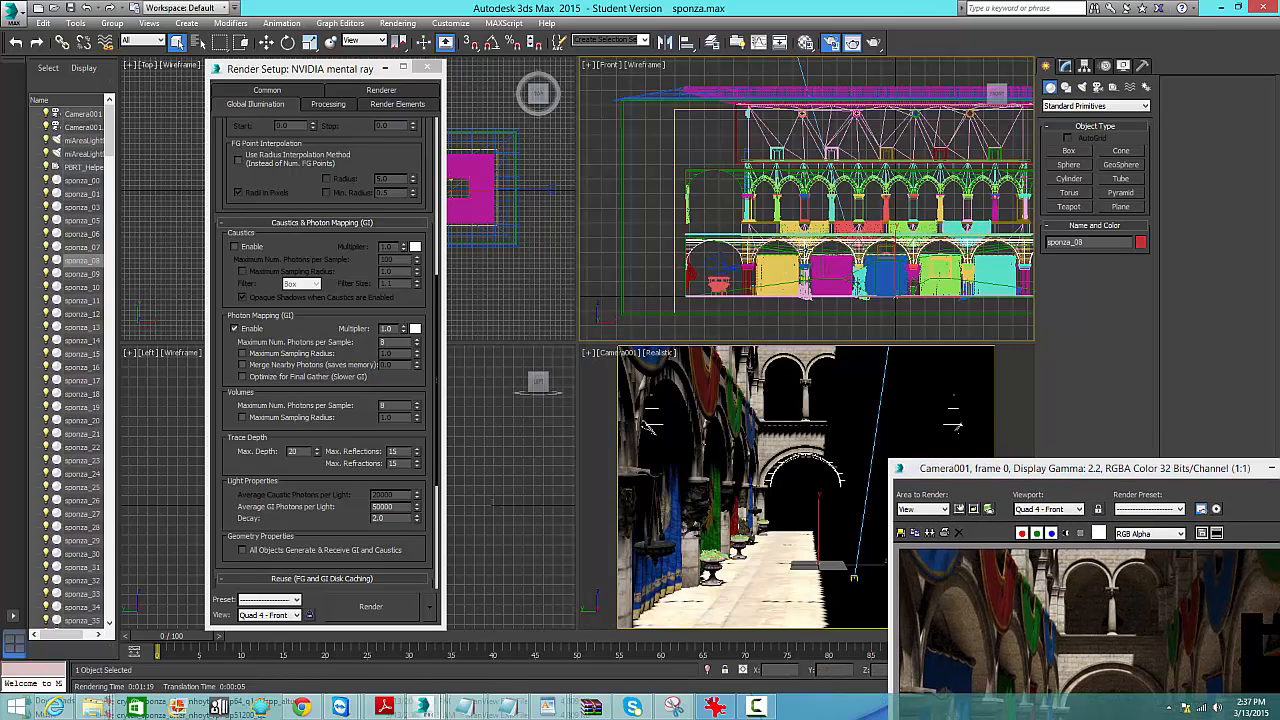
click(1065, 65)
drag(1127, 472, 1120, 470)
drag(672, 343, 614, 96)
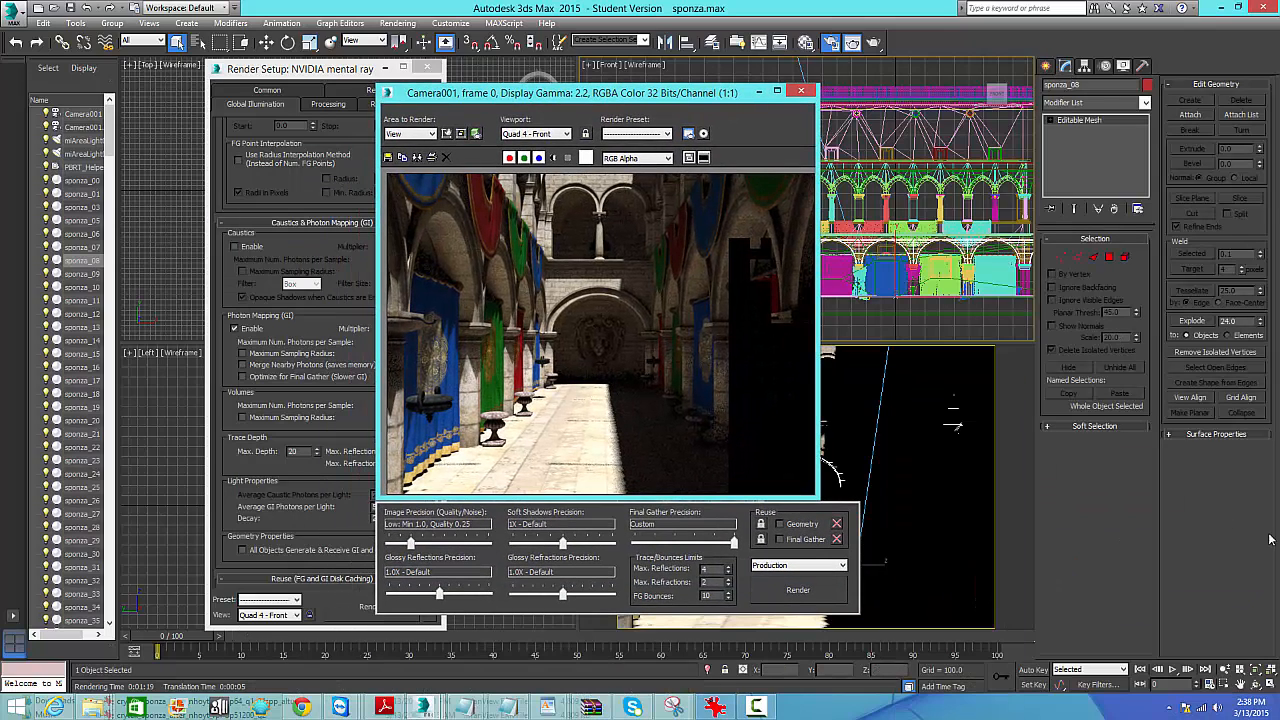
click(1216, 434)
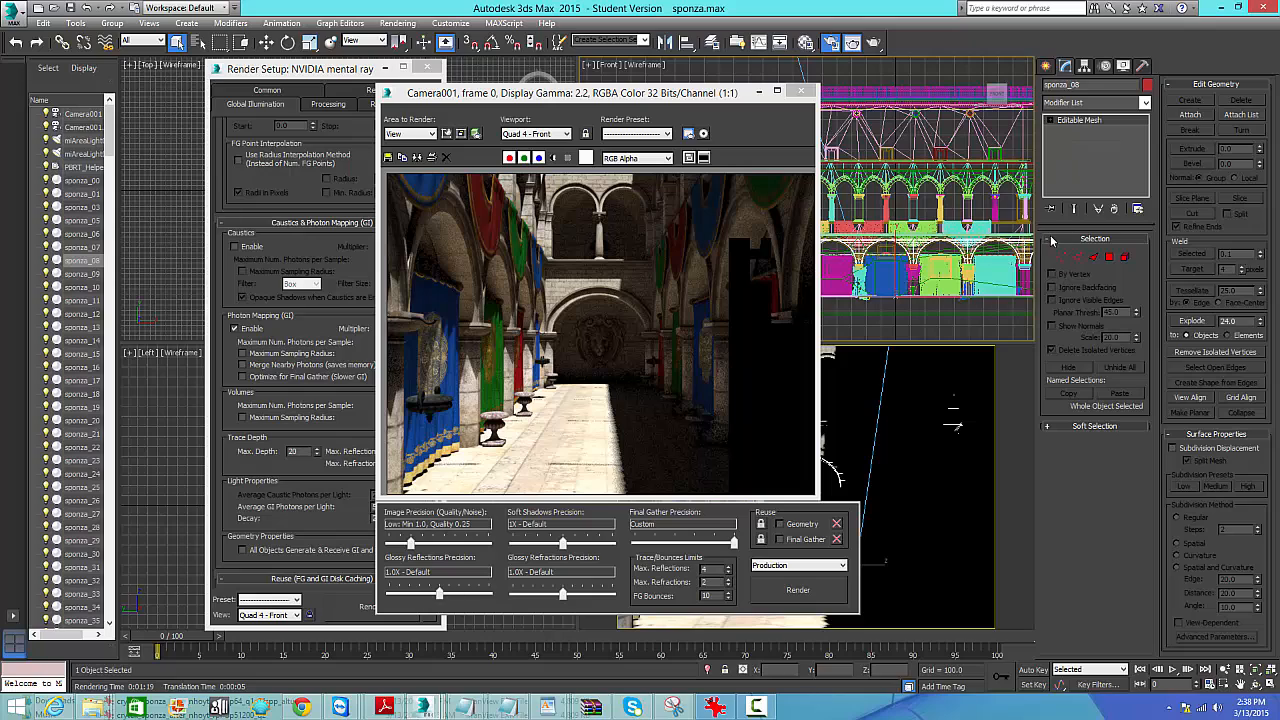
click(1048, 428)
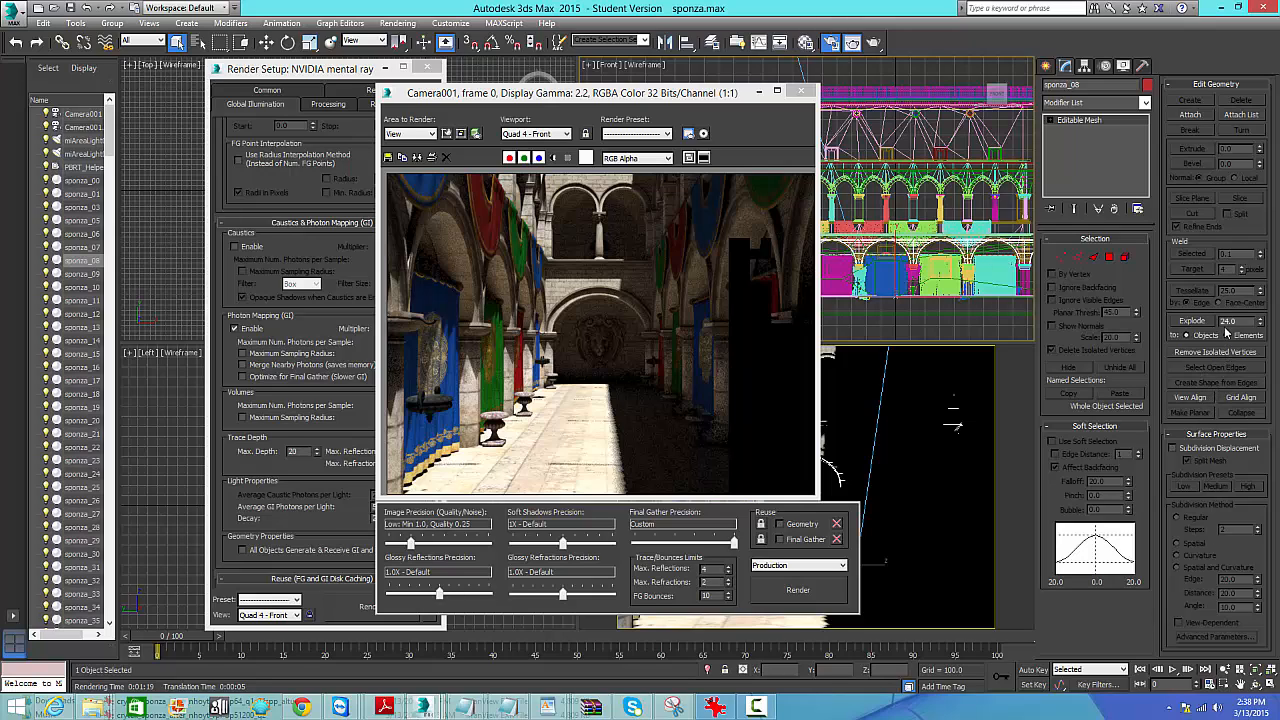
Look through the hierarchy, motion, display and utilities settings for the sponza_08 mesh, including its hide and freeze options.
click(1085, 65)
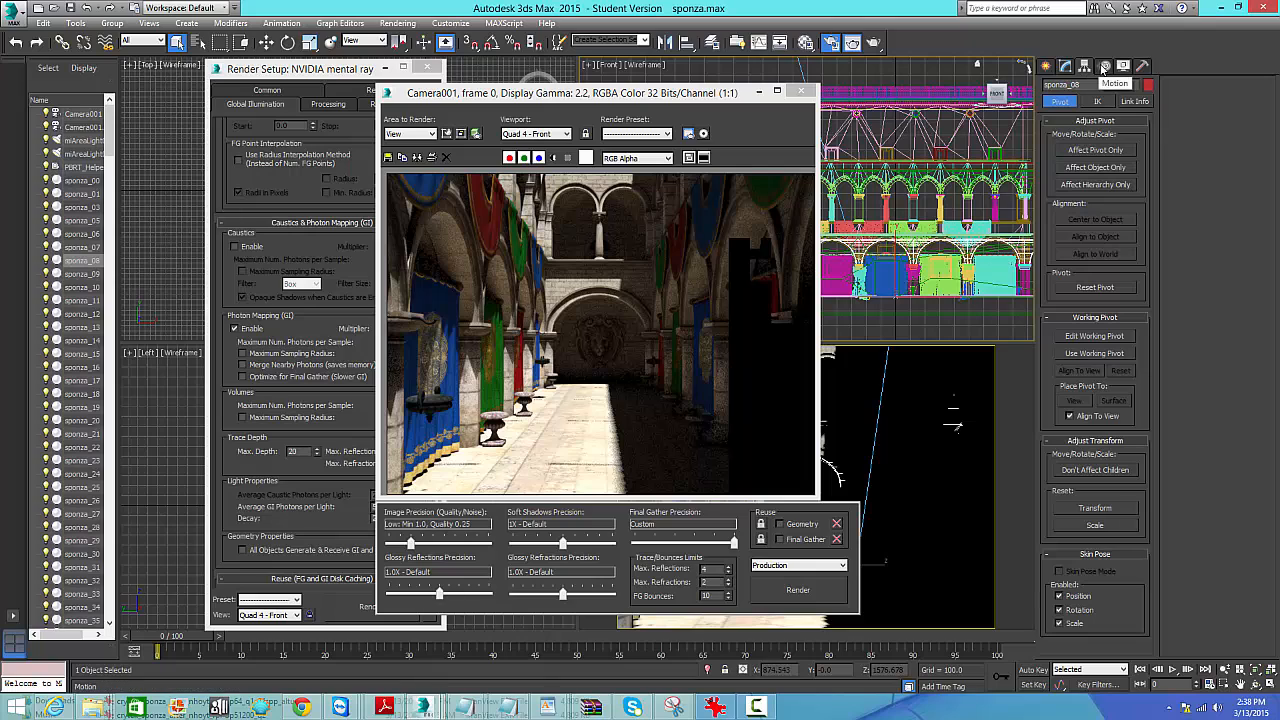
scroll(866, 161, down, 3)
middle_drag(866, 161, 970, 246)
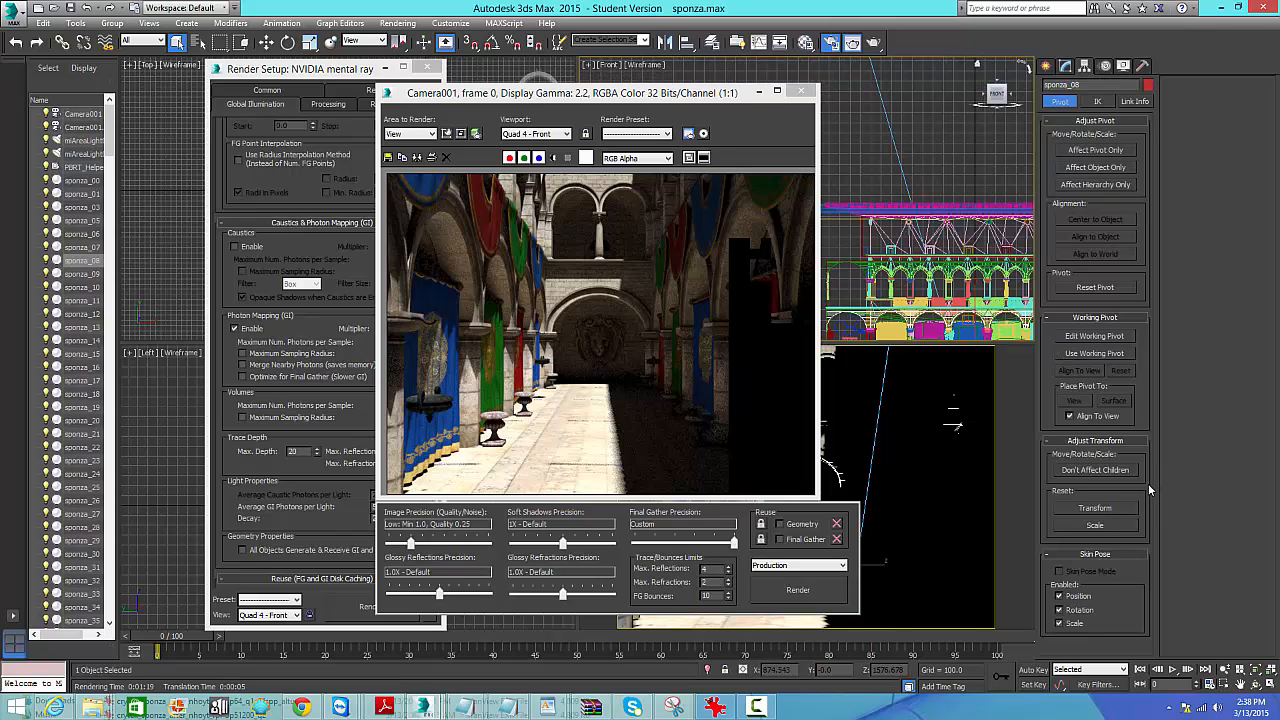
scroll(970, 246, up, 2)
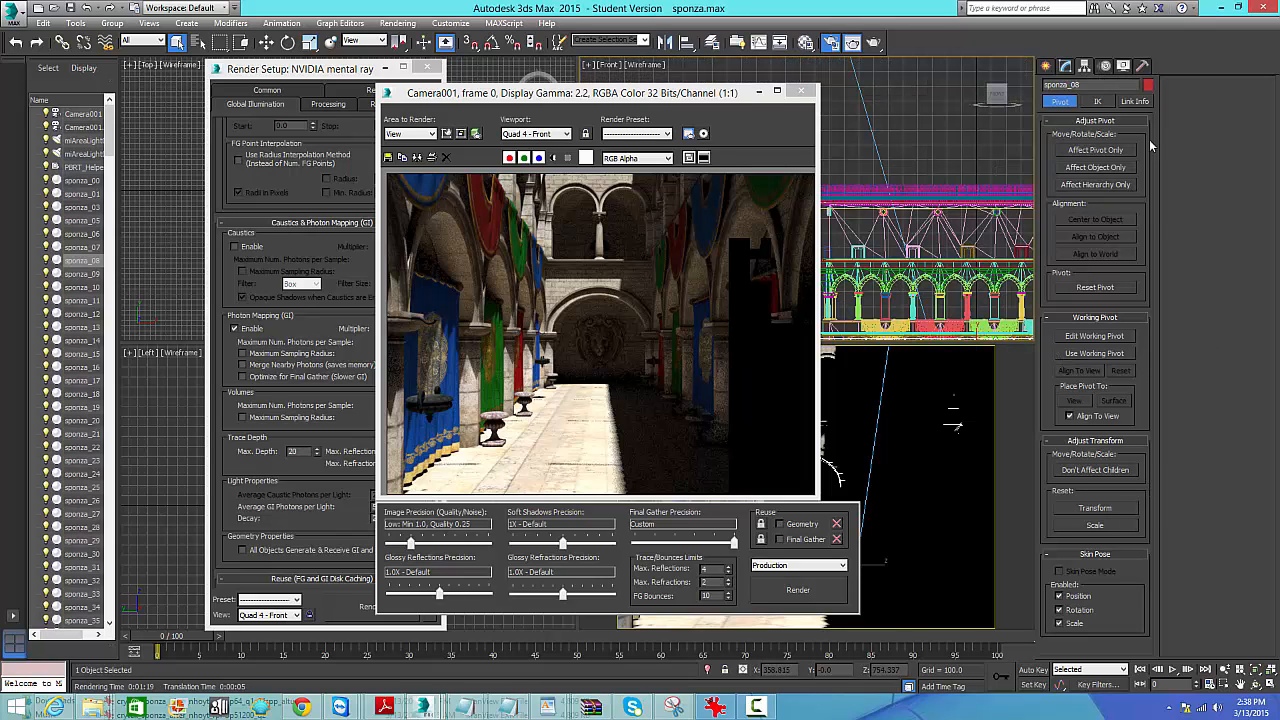
click(1104, 66)
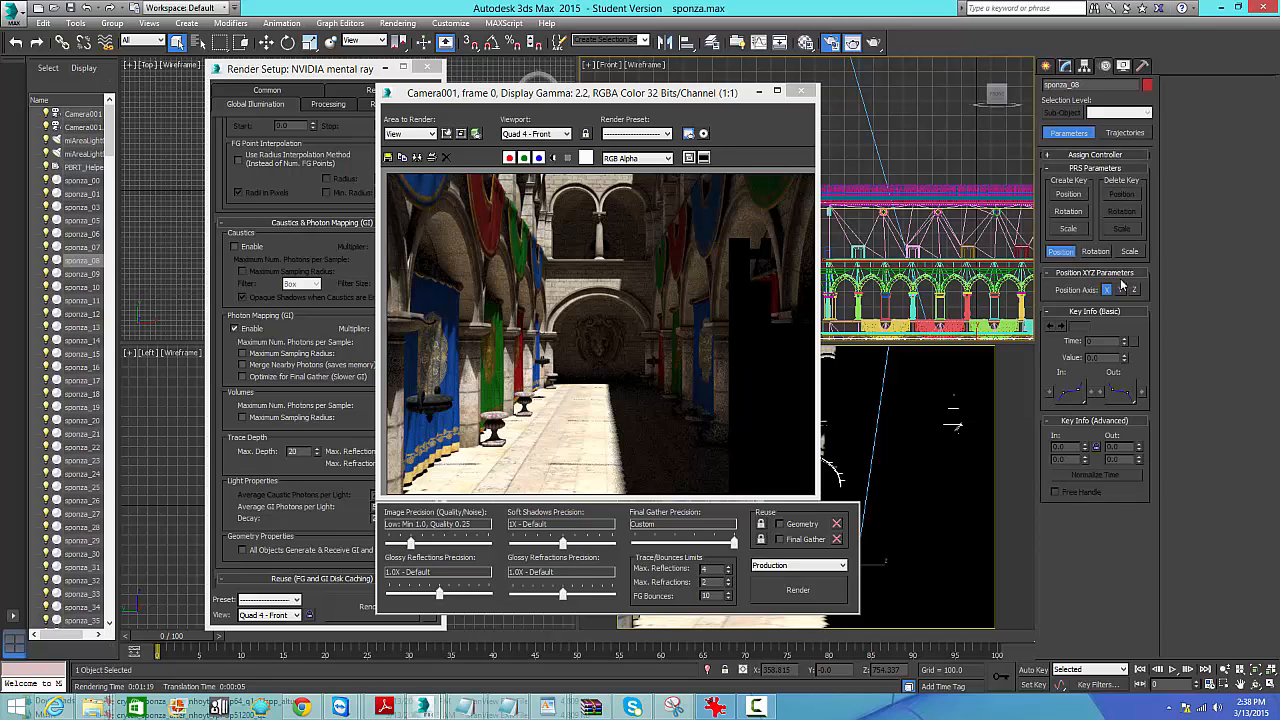
click(1123, 66)
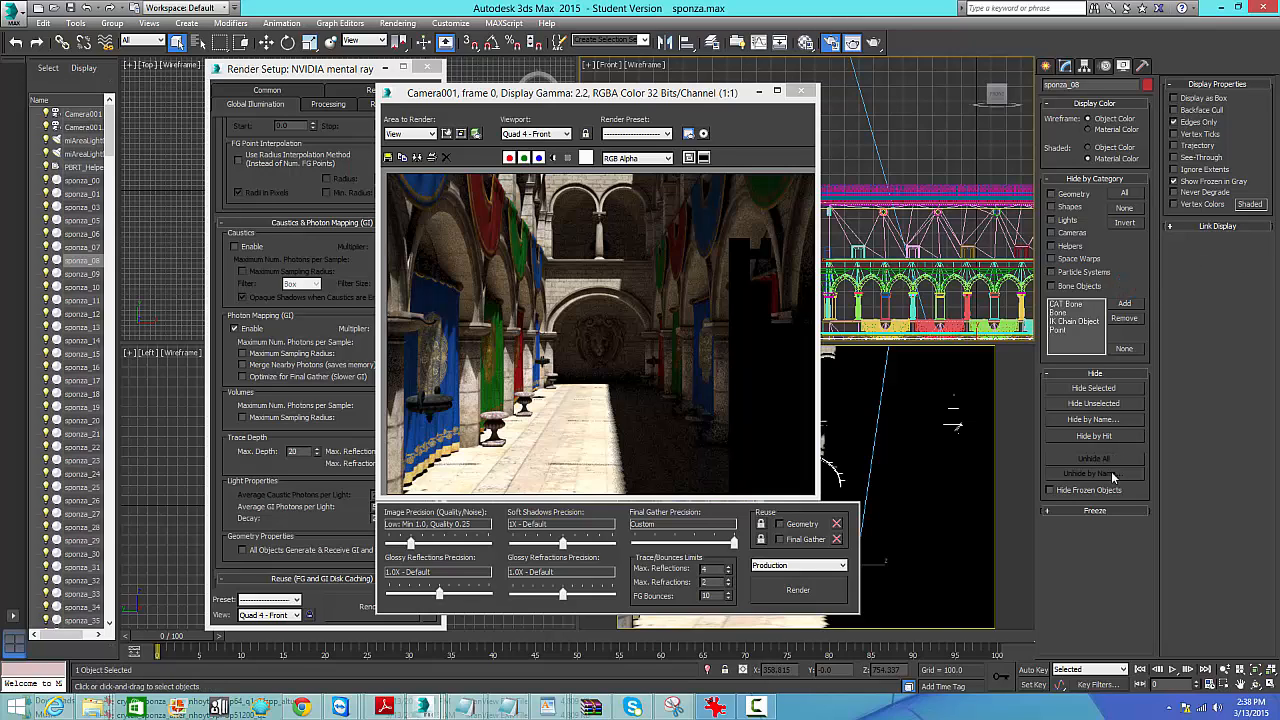
click(1053, 511)
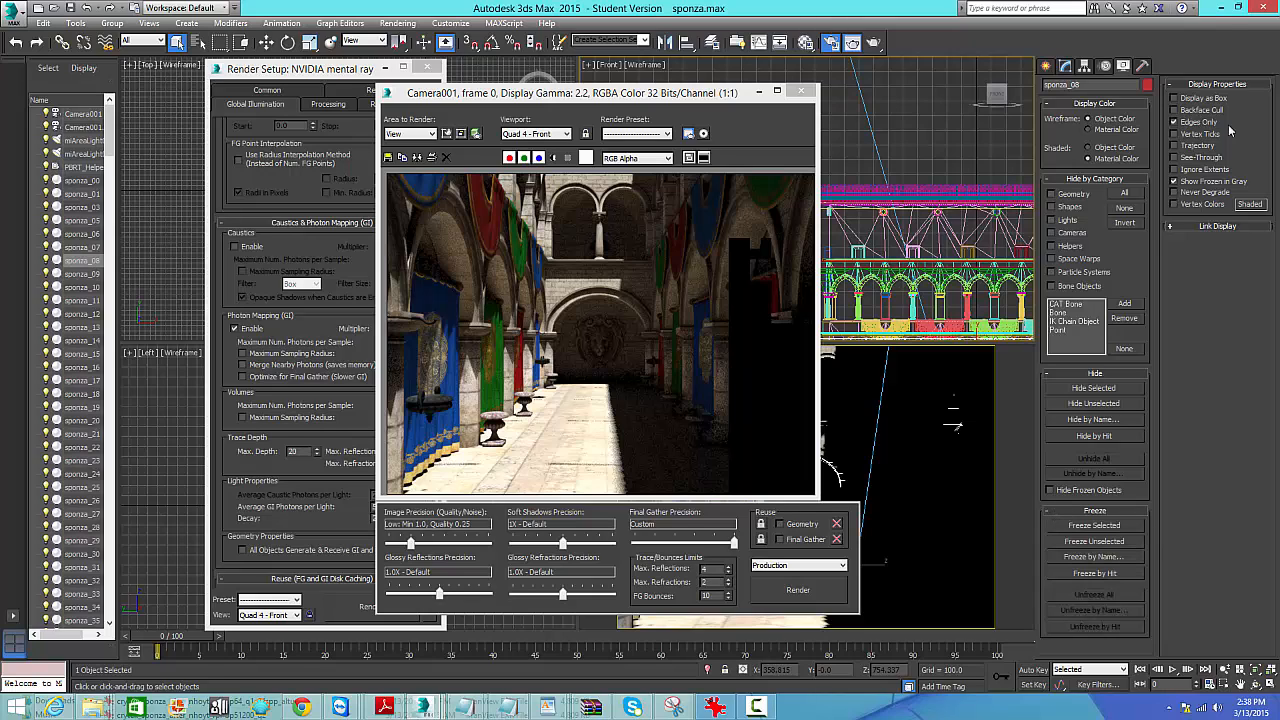
click(1141, 66)
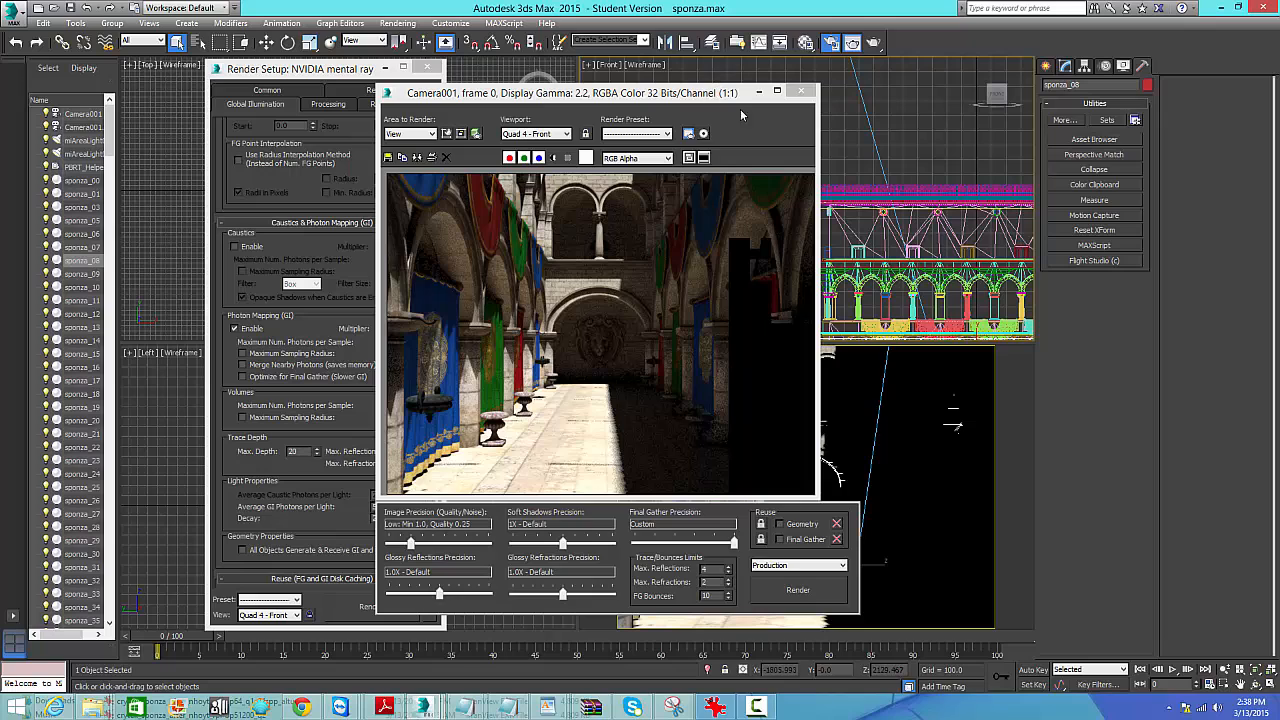
Select the sponza_19 mesh in the front view and check the available rendering commands.
drag(741, 112, 1217, 517)
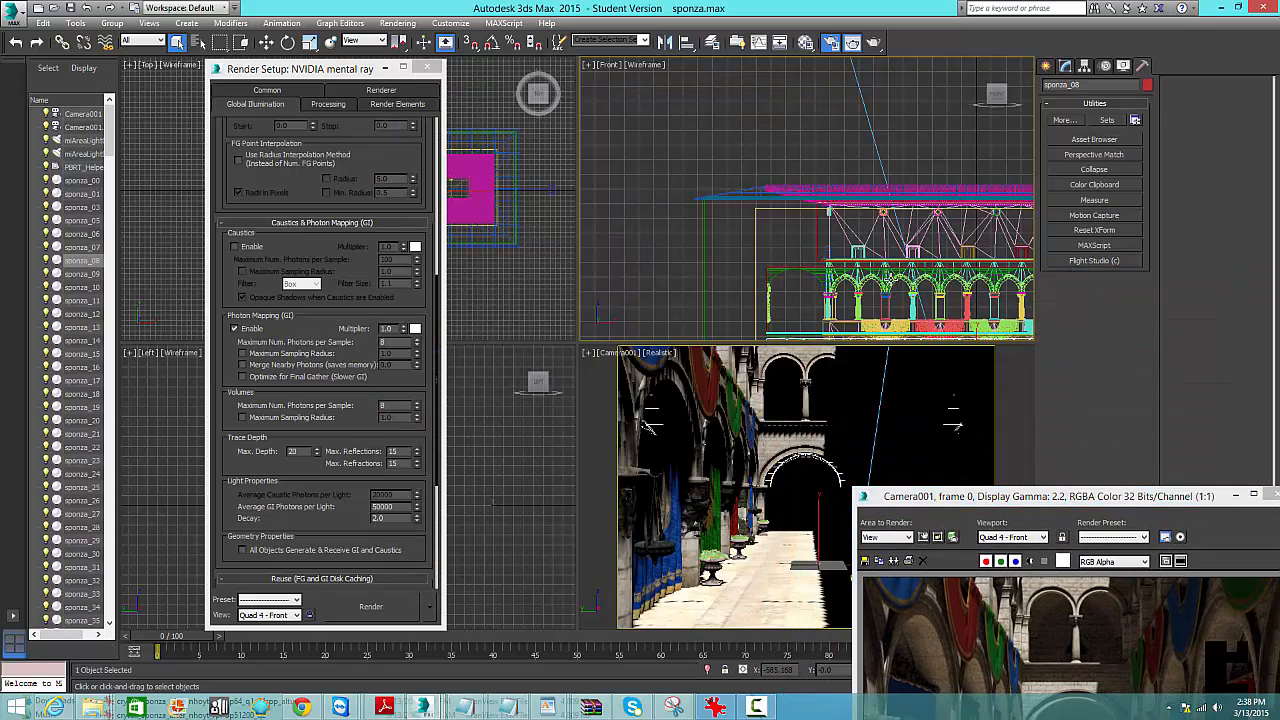
click(888, 278)
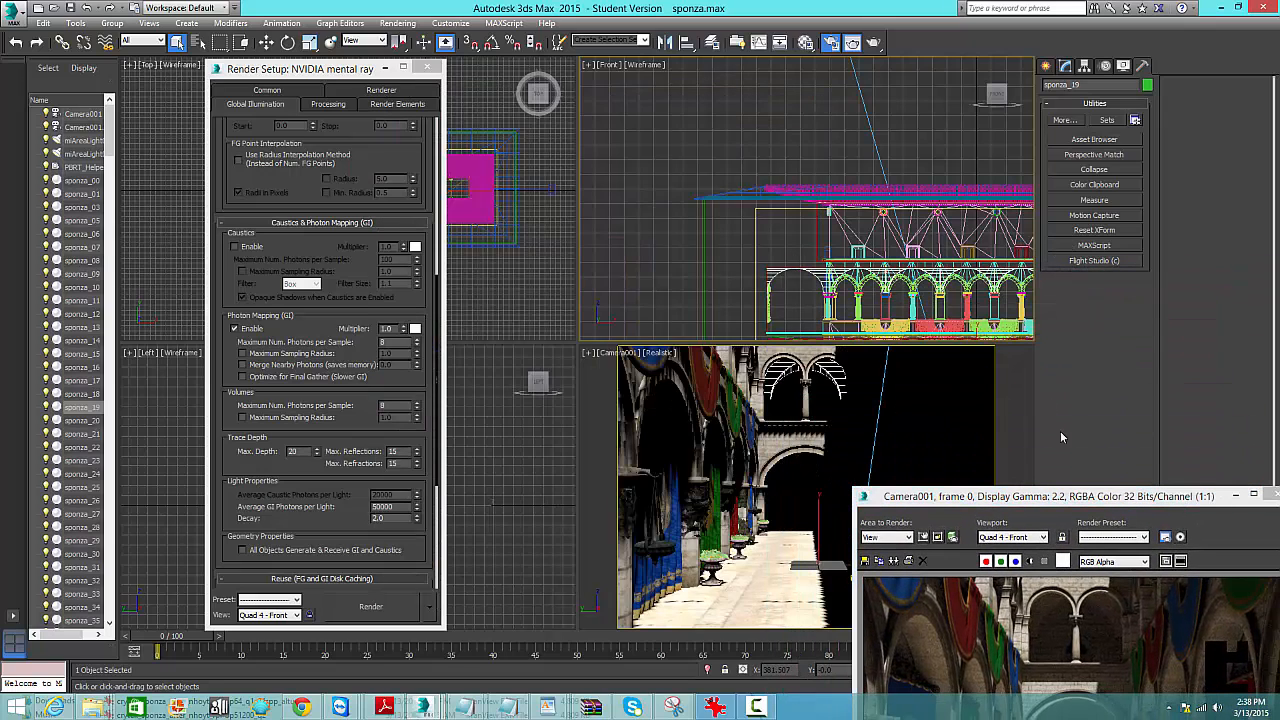
drag(1089, 497, 1010, 195)
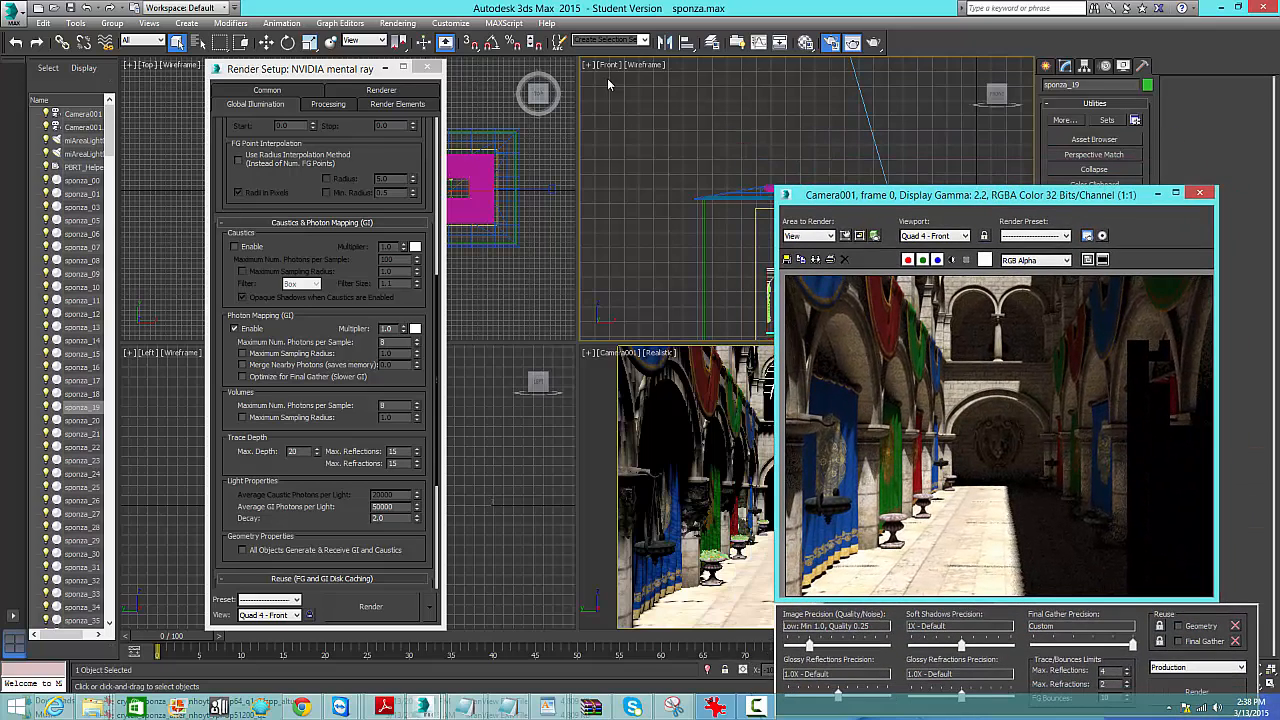
click(397, 23)
click(269, 74)
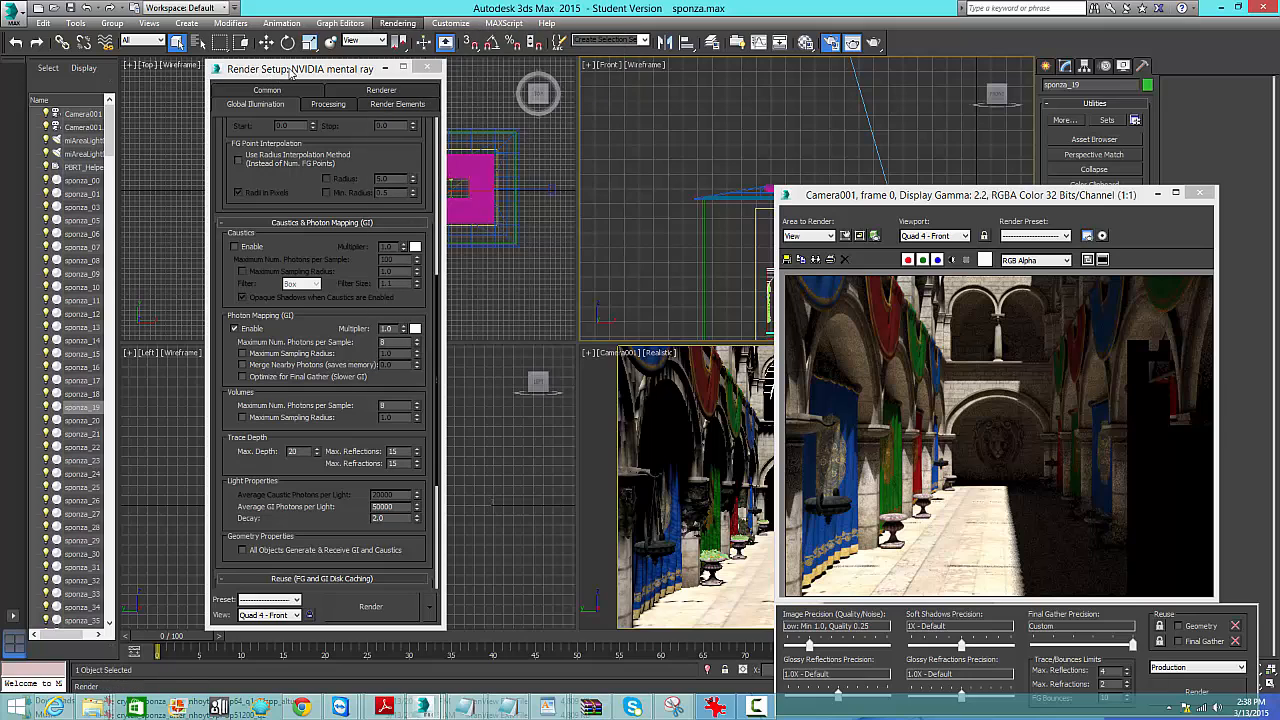
Select the first miAreaLight in the scene and display its modify parameters, with the rendered frame moved clear of them.
click(972, 197)
drag(960, 194, 818, 71)
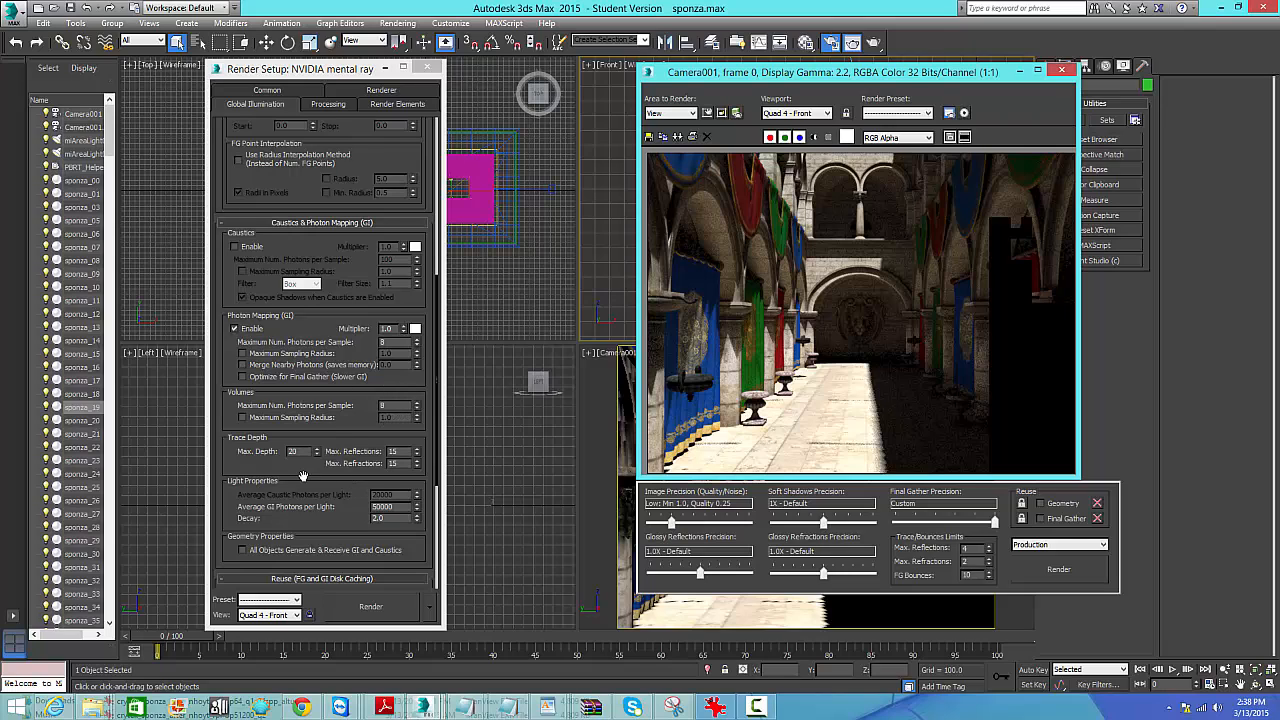
mouse_move(303, 477)
mouse_down()
mouse_move(313, 449)
mouse_move(310, 476)
mouse_up()
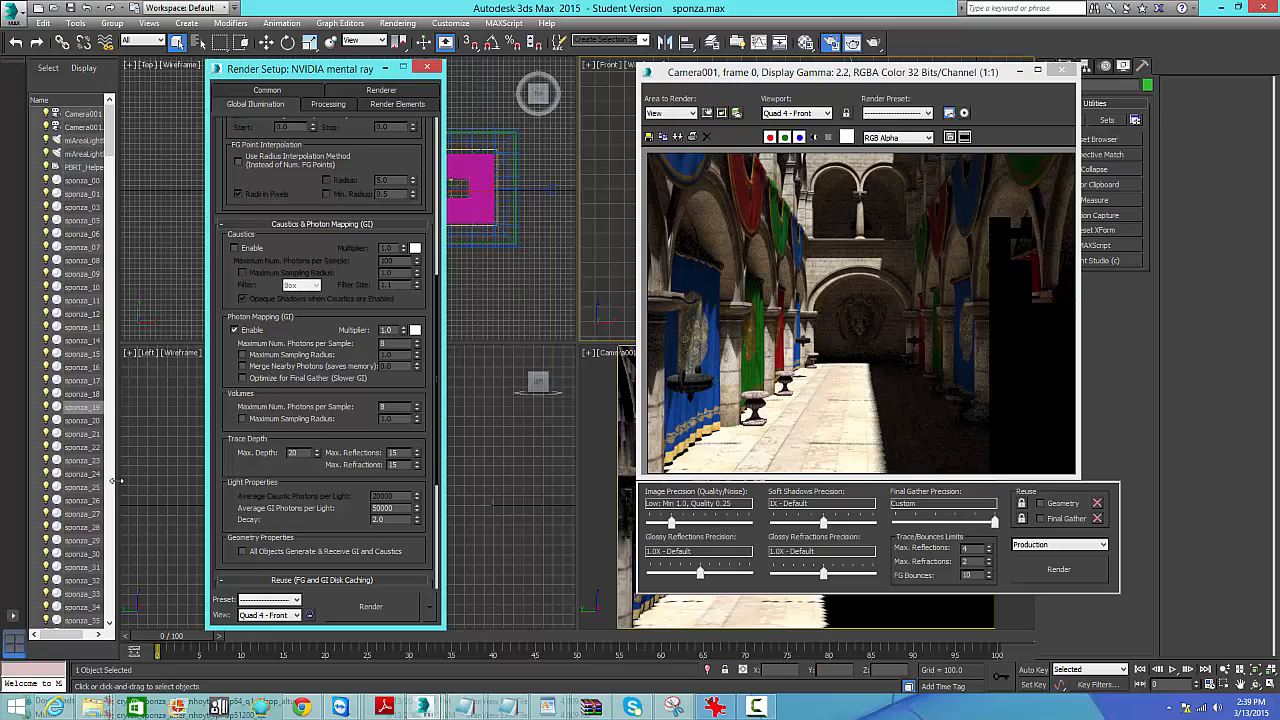
click(60, 155)
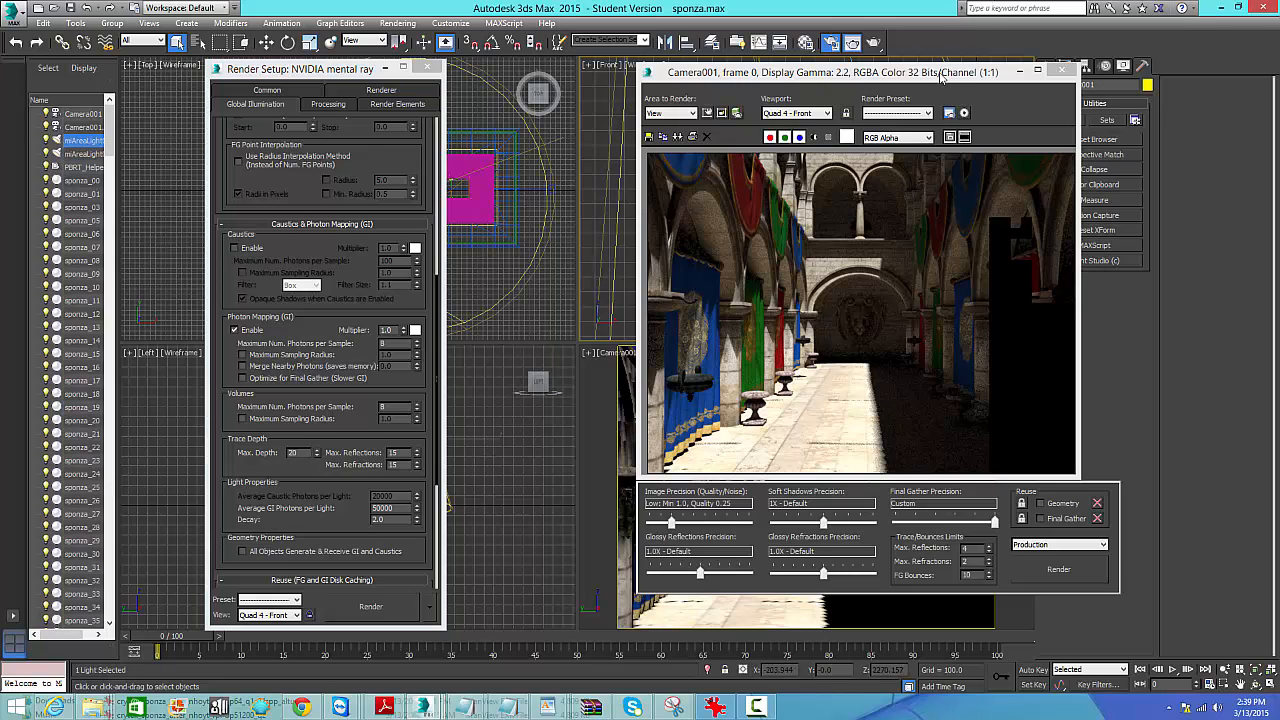
drag(940, 80, 715, 204)
click(1064, 65)
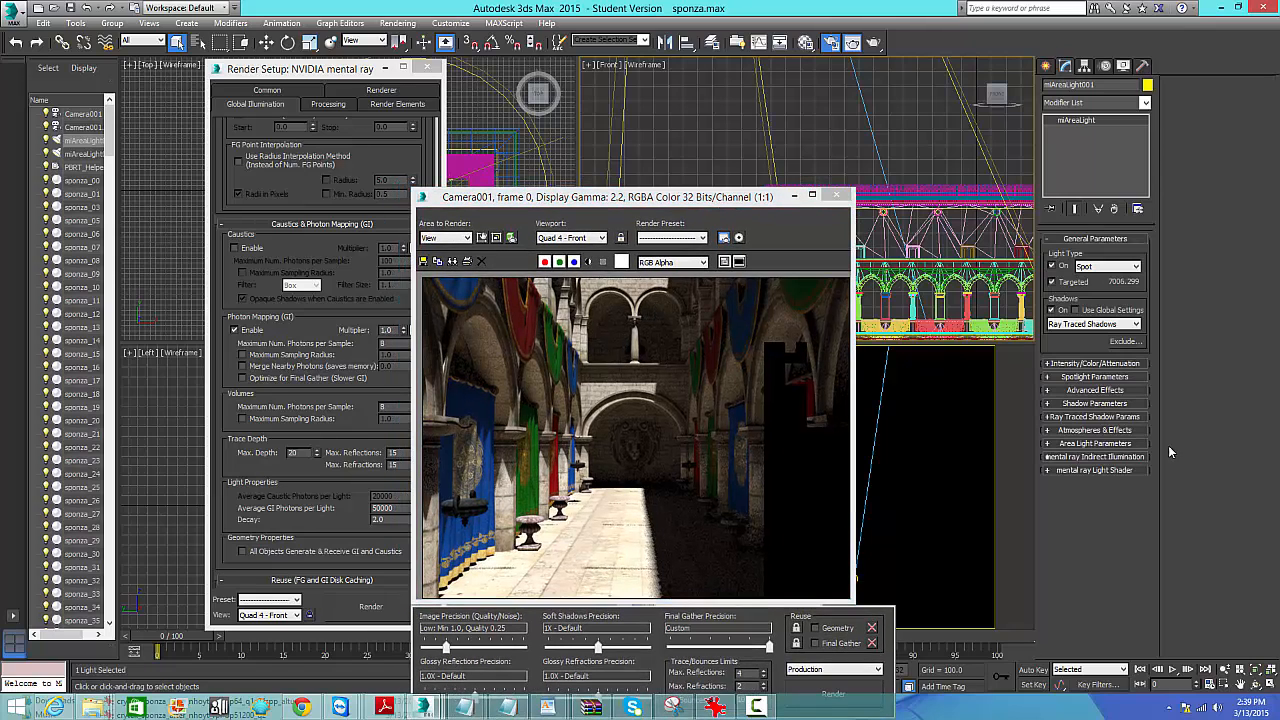
Expand the light's mental ray Light Shader and Indirect Illumination settings and examine the energy and GI photons multipliers.
click(1050, 470)
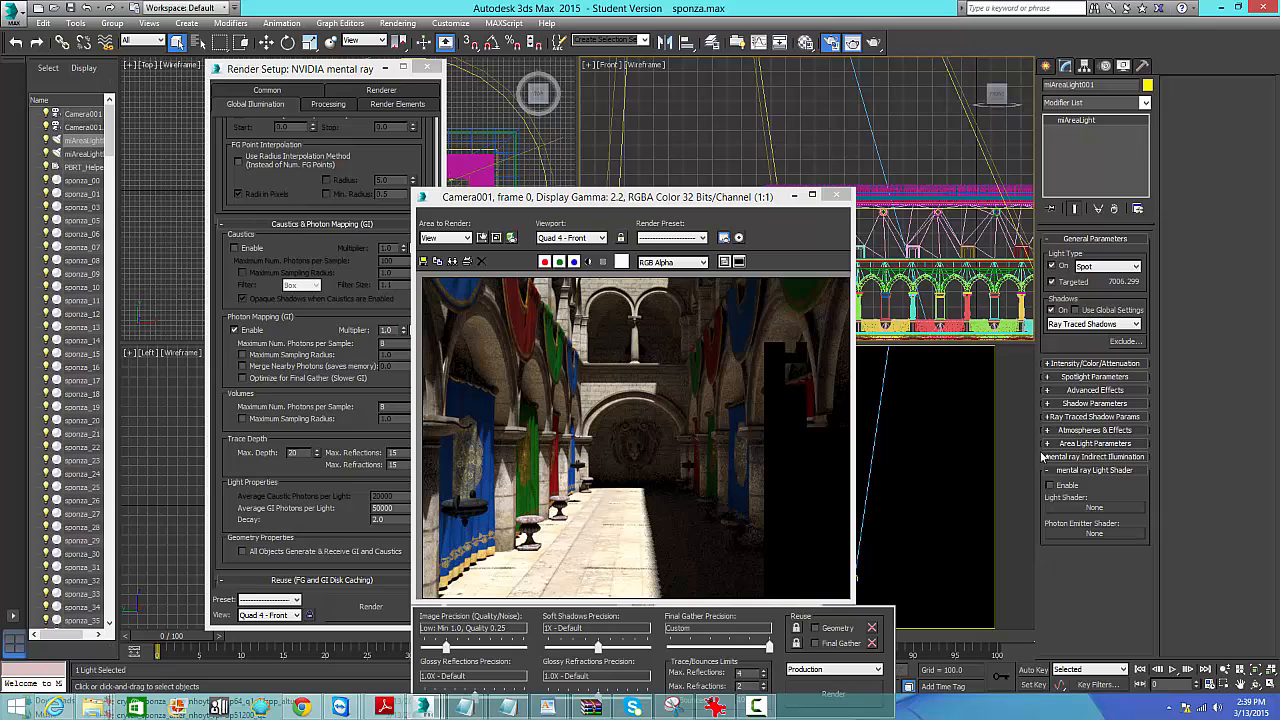
click(1053, 458)
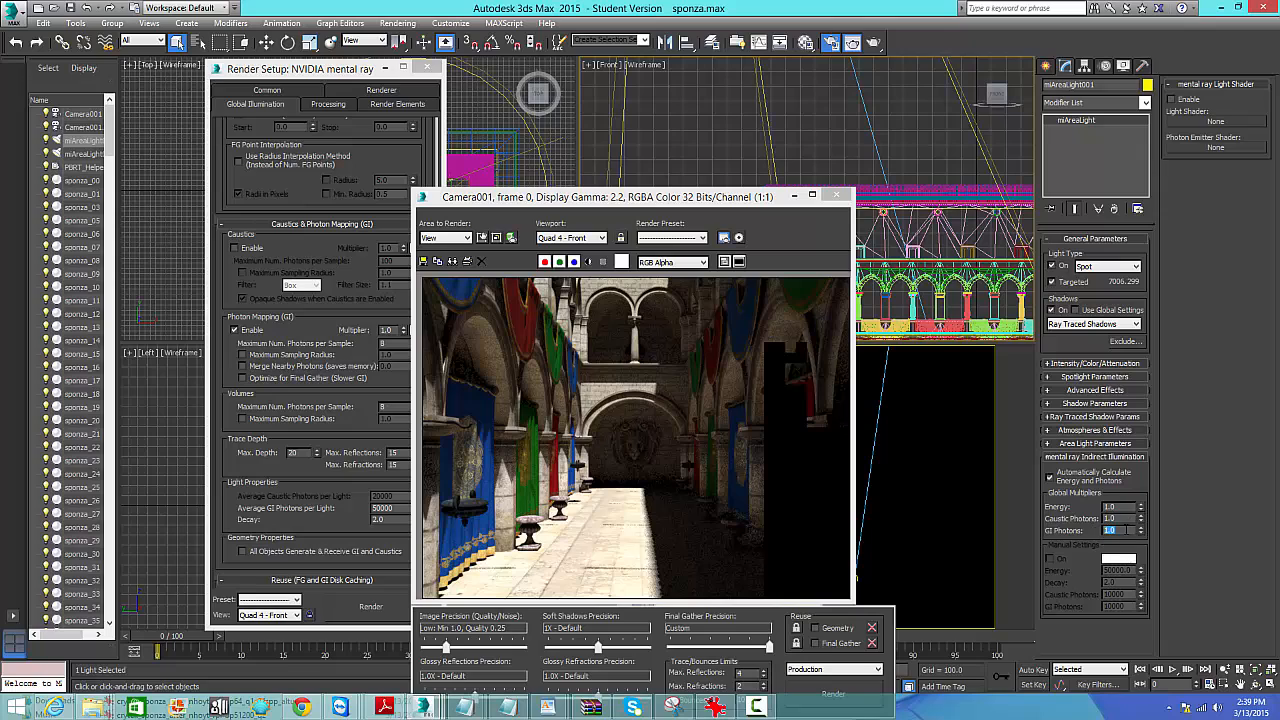
click(1126, 530)
click(1124, 507)
Check the average GI photons per light in the render setup, and look over the mental ray processing settings.
drag(617, 198, 681, 96)
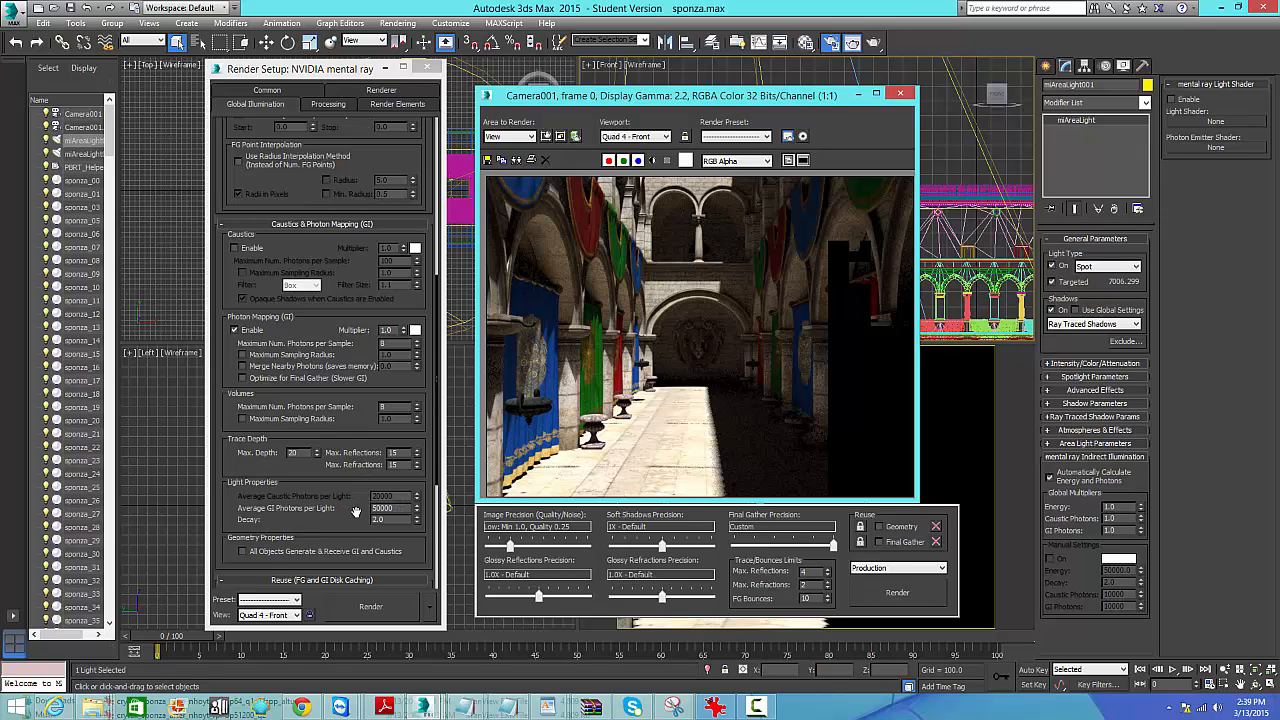
double_click(400, 509)
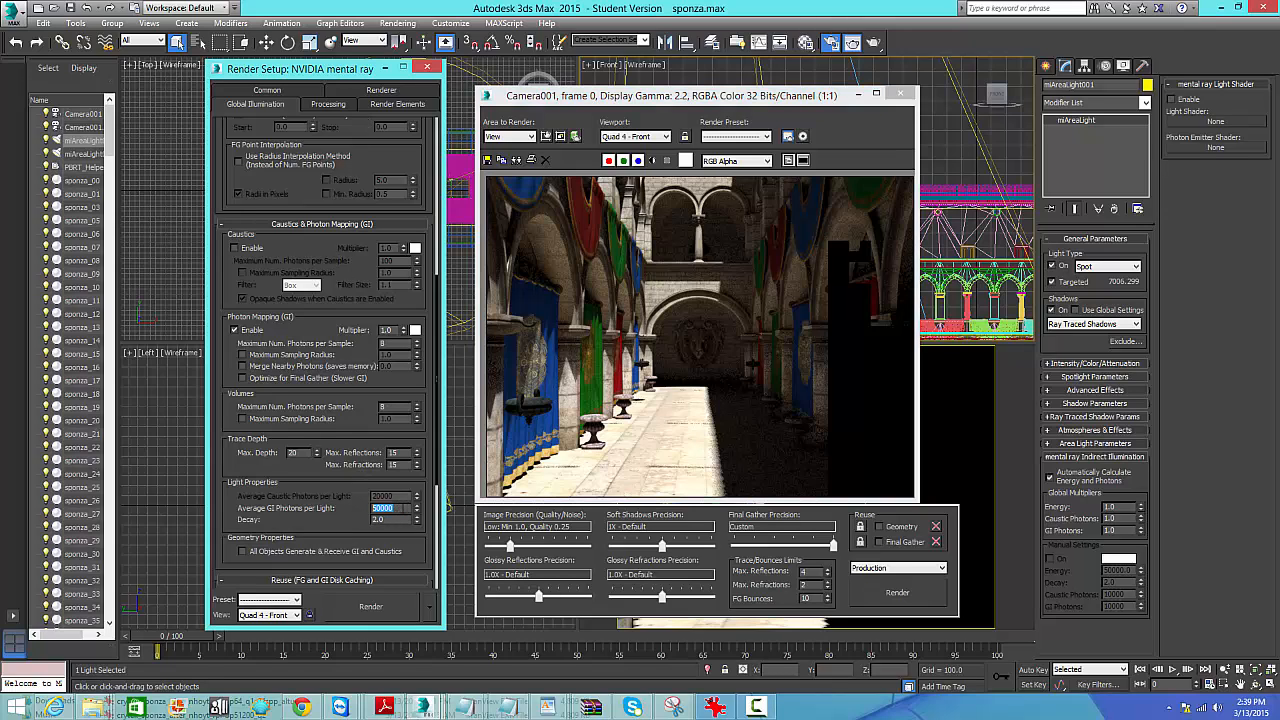
click(402, 509)
click(327, 108)
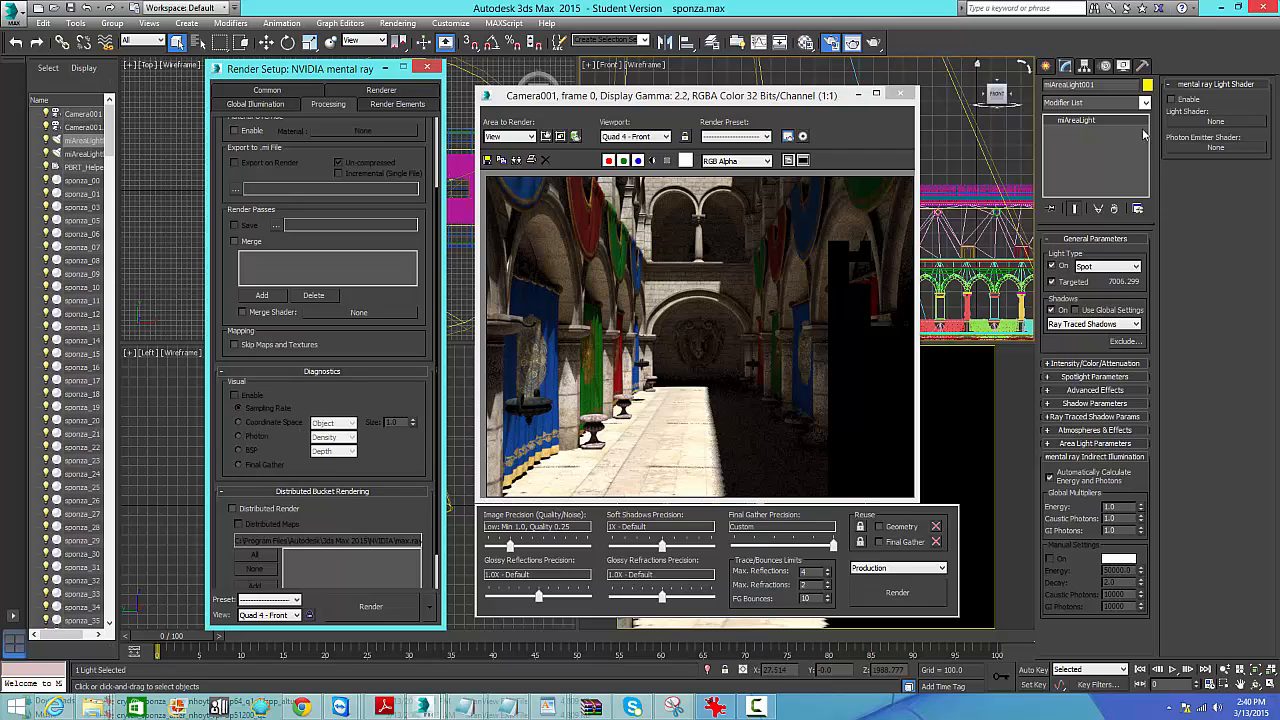
Launch a second 3ds Max session from the desktop, allowing it to make changes, and dismiss its welcome screen.
click(1222, 10)
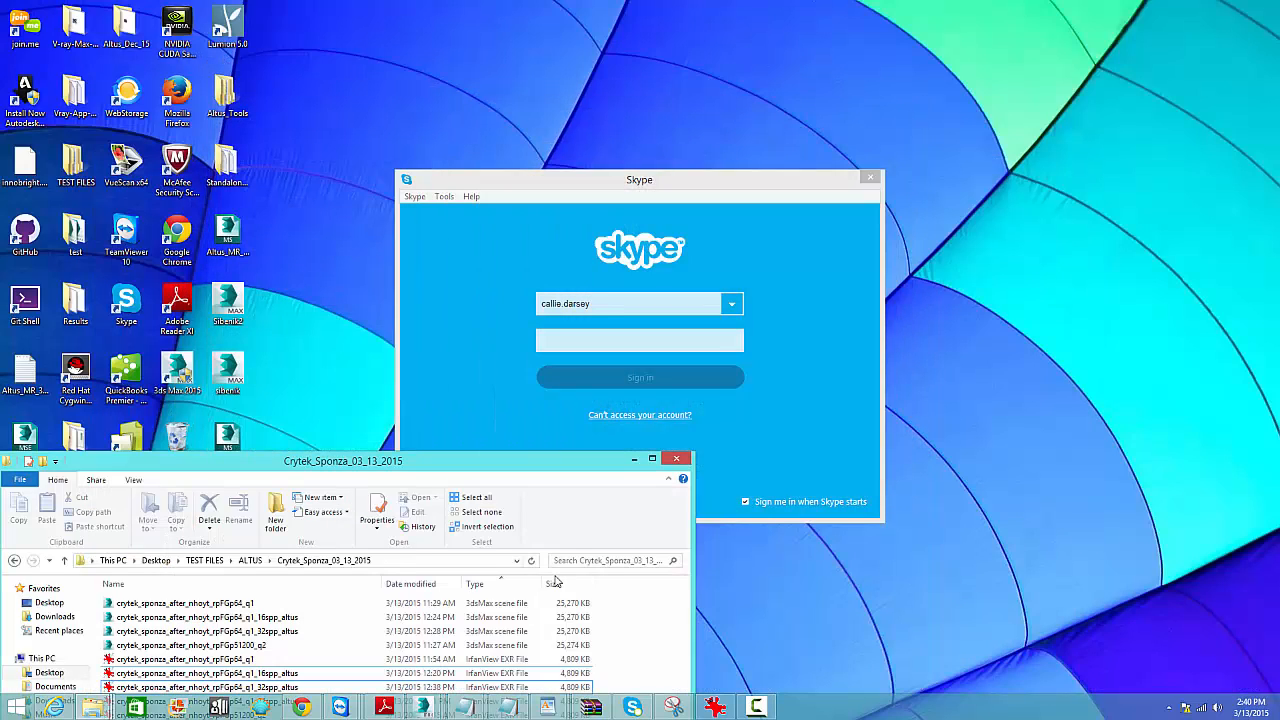
click(425, 707)
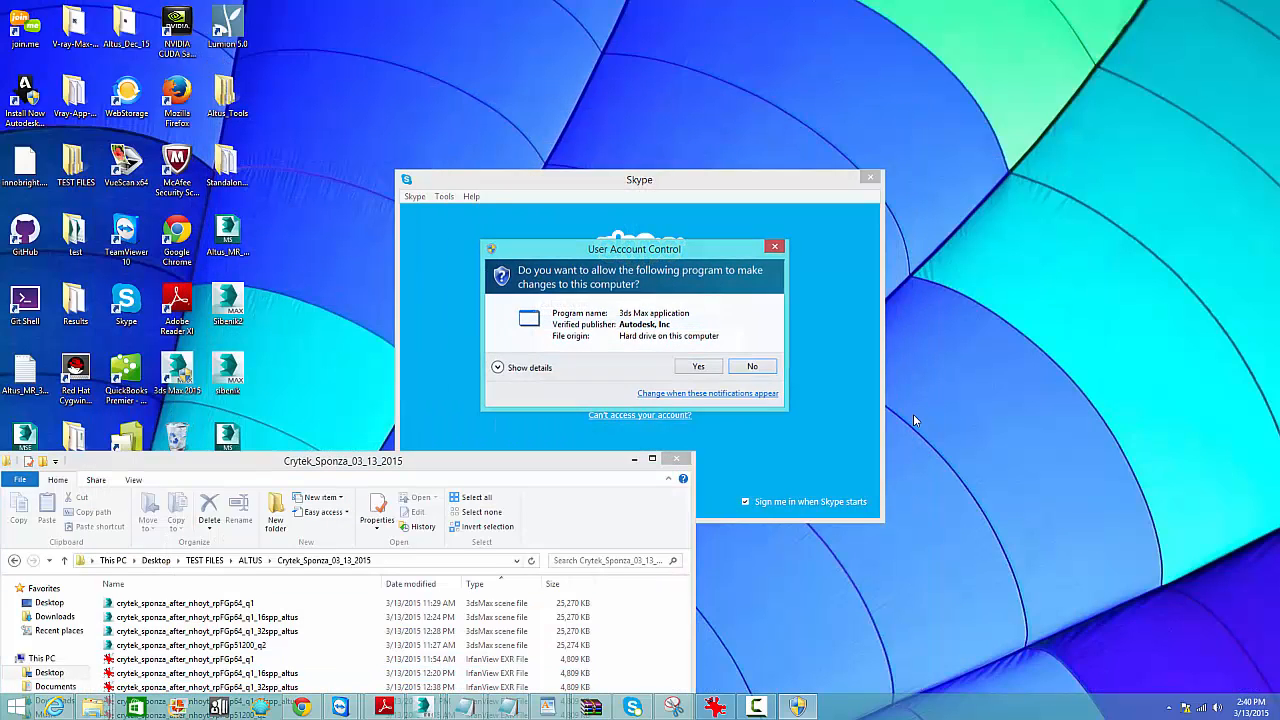
click(699, 367)
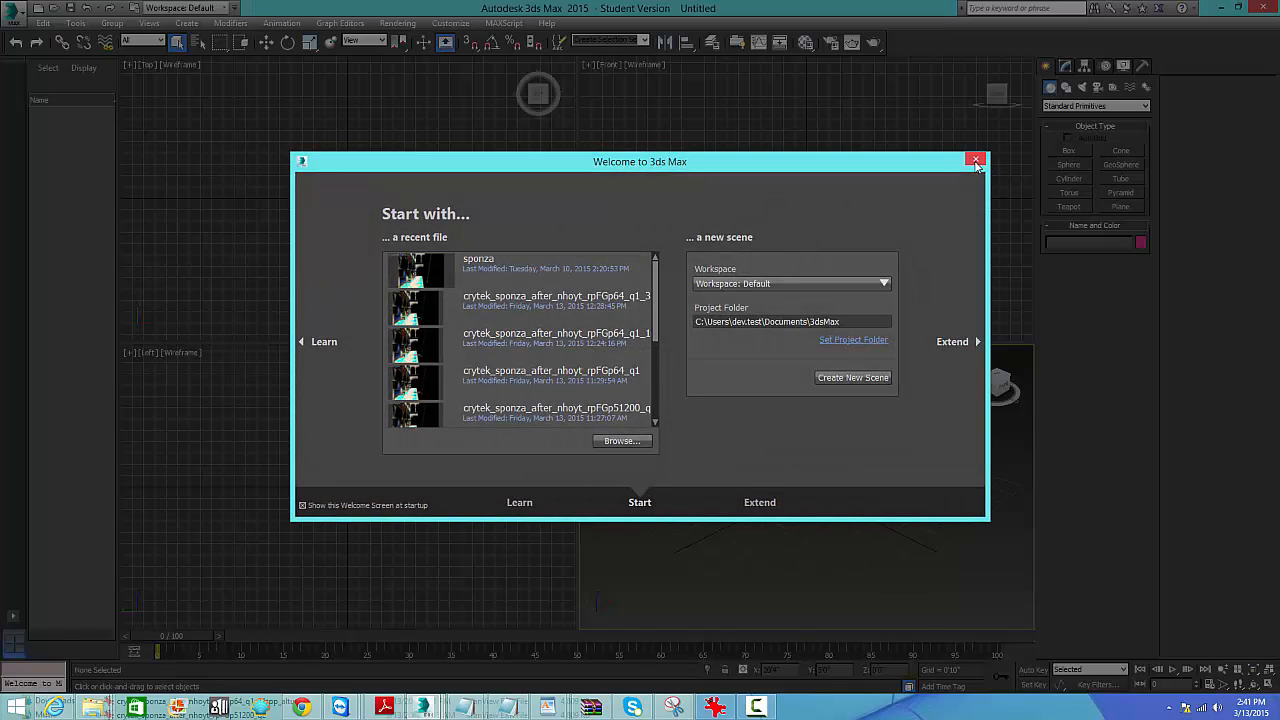
drag(946, 164, 958, 144)
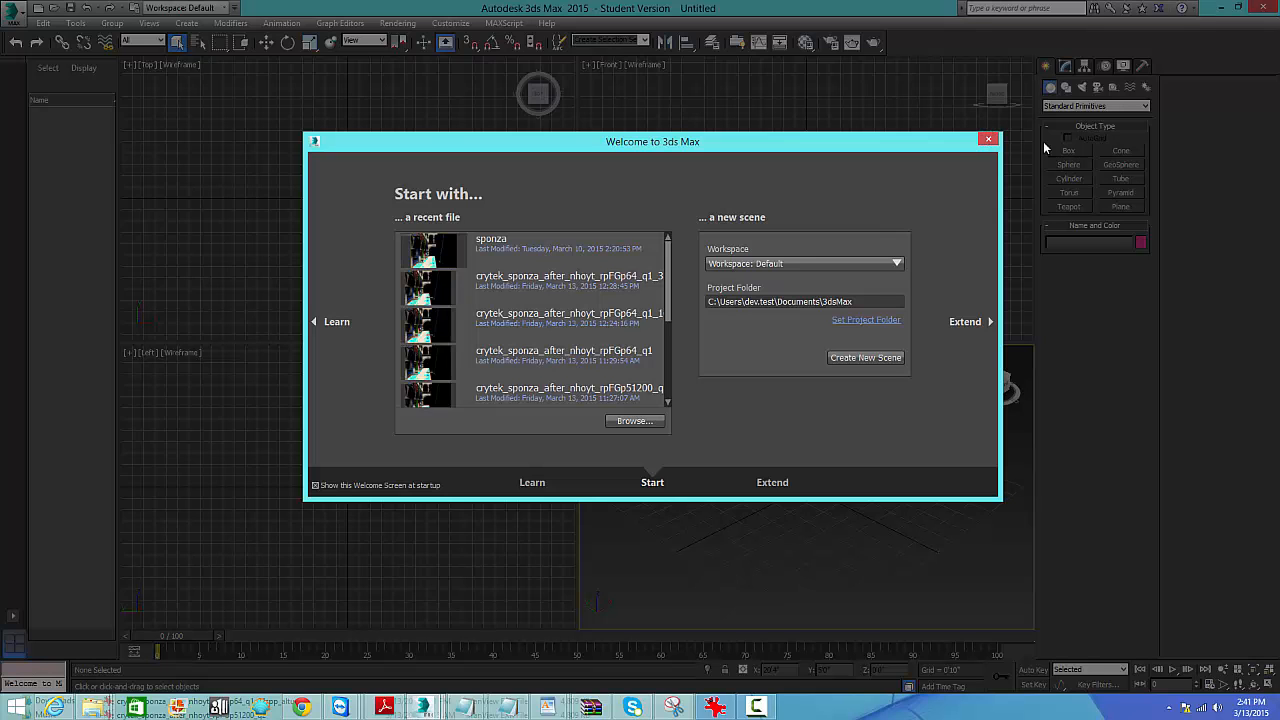
click(986, 140)
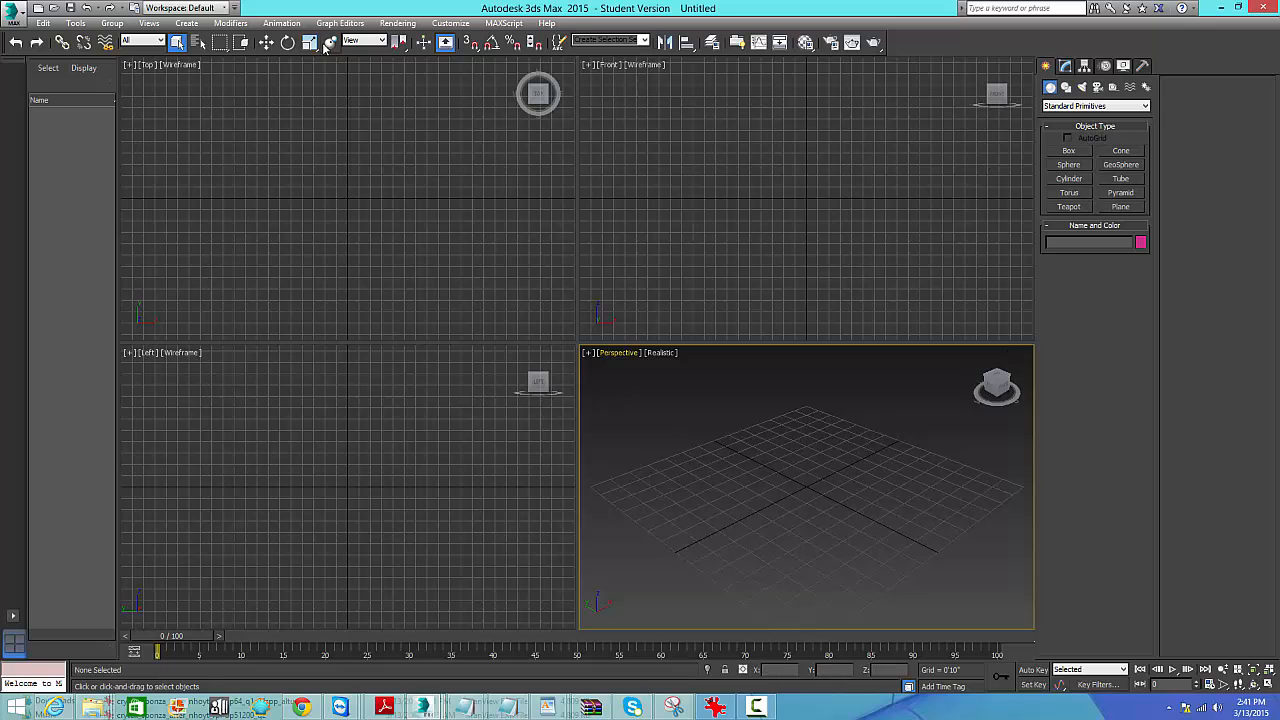
Open the render setup of the empty scene and look through the Default Scanline renderer, raytracer and advanced lighting settings.
click(397, 23)
click(409, 55)
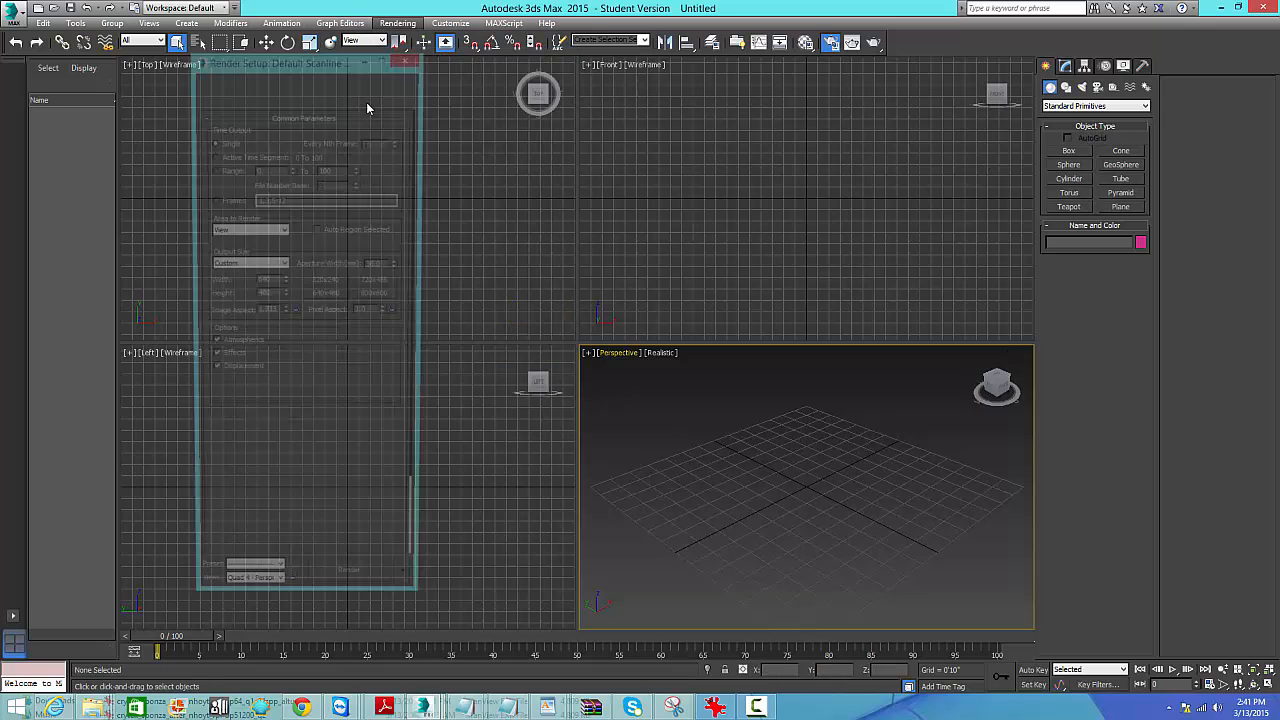
click(292, 84)
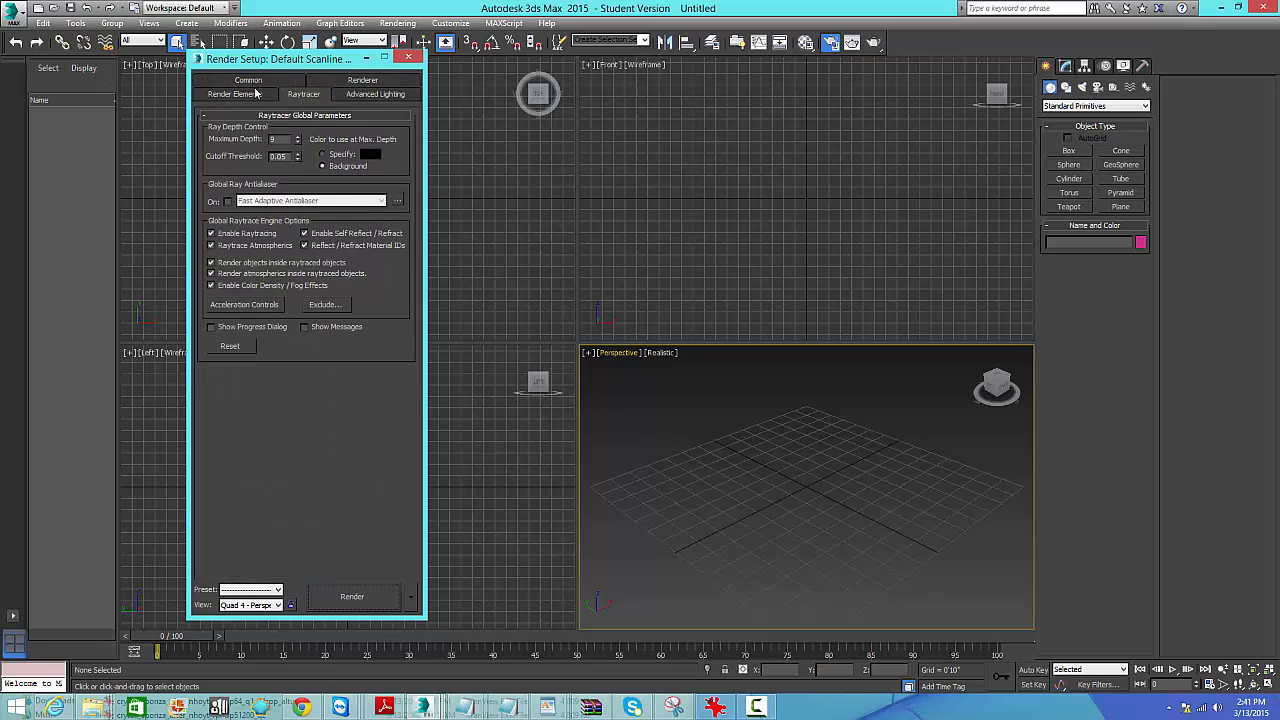
click(373, 95)
click(304, 95)
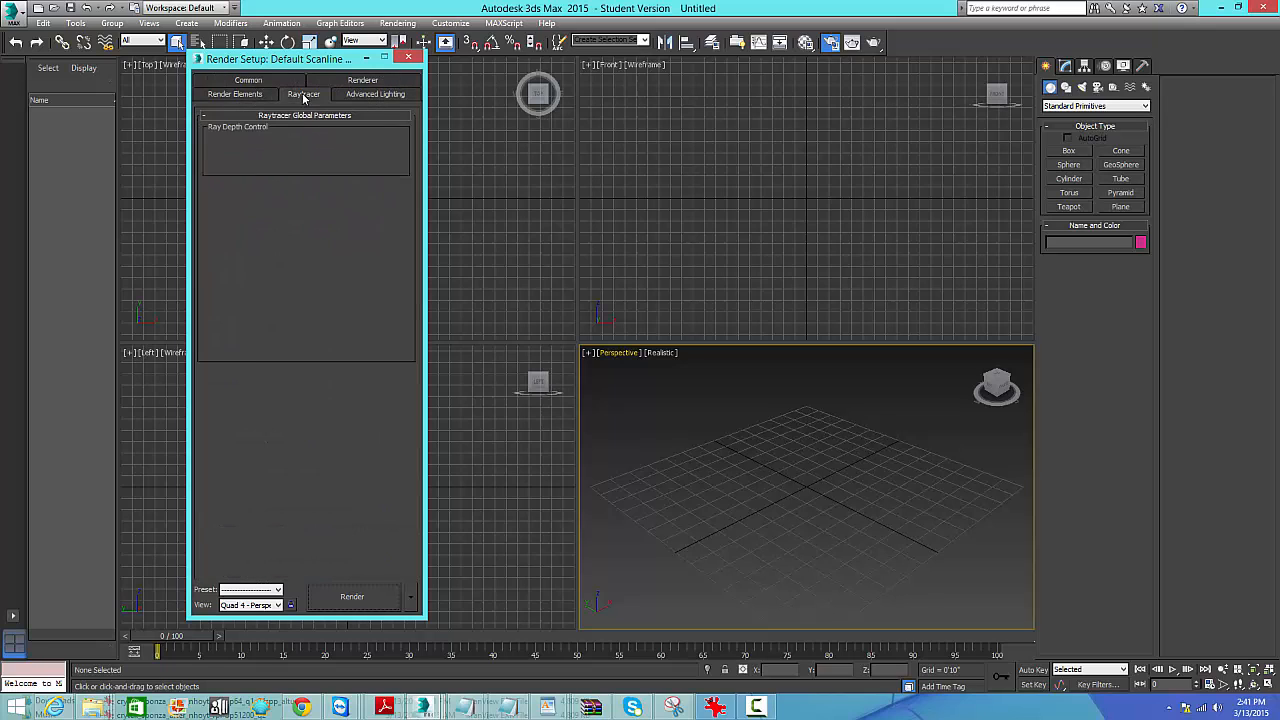
click(259, 95)
click(368, 83)
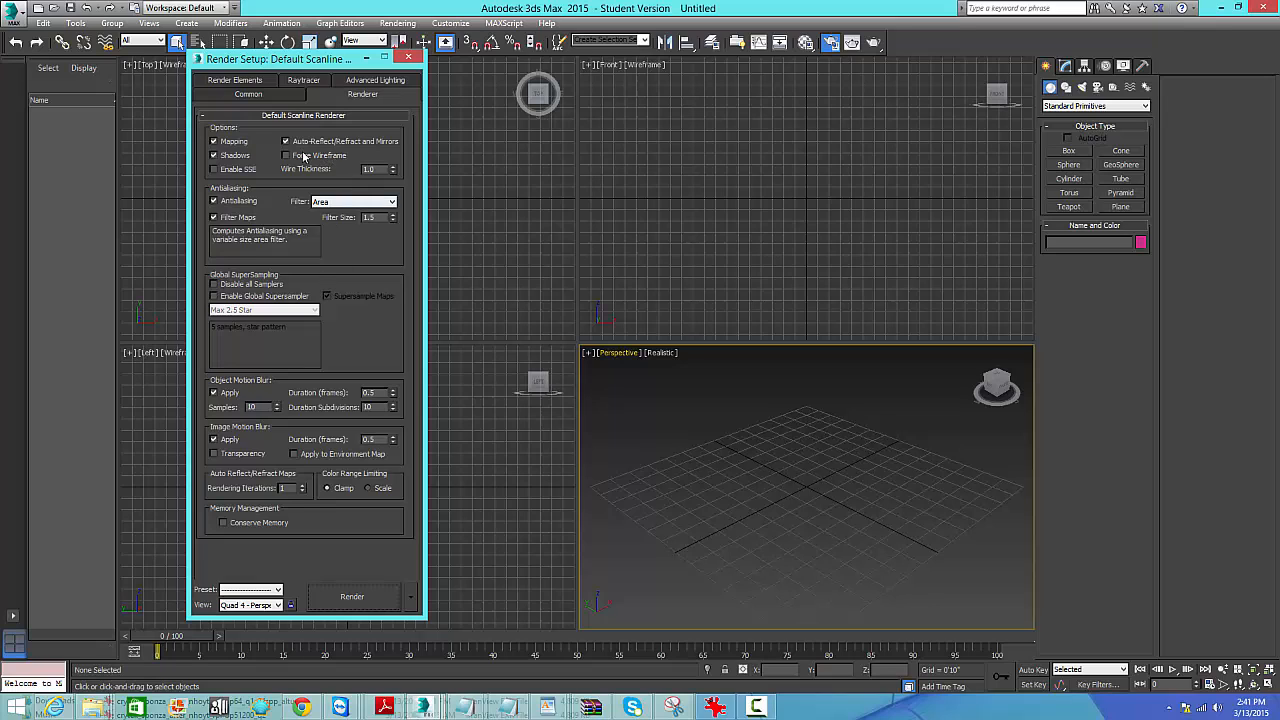
drag(312, 62, 346, 62)
click(340, 82)
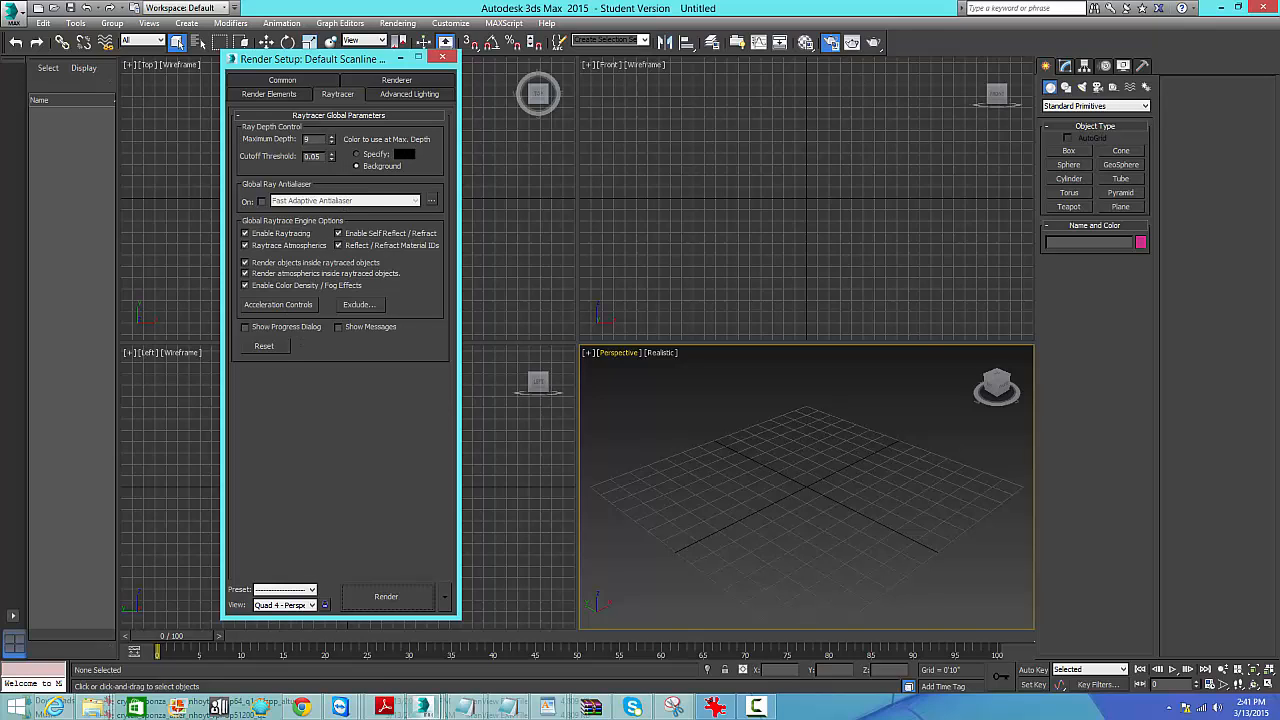
Switch back to the sponza.max session and review mental ray's sampling quality and rendering algorithm settings.
click(421, 714)
click(1074, 646)
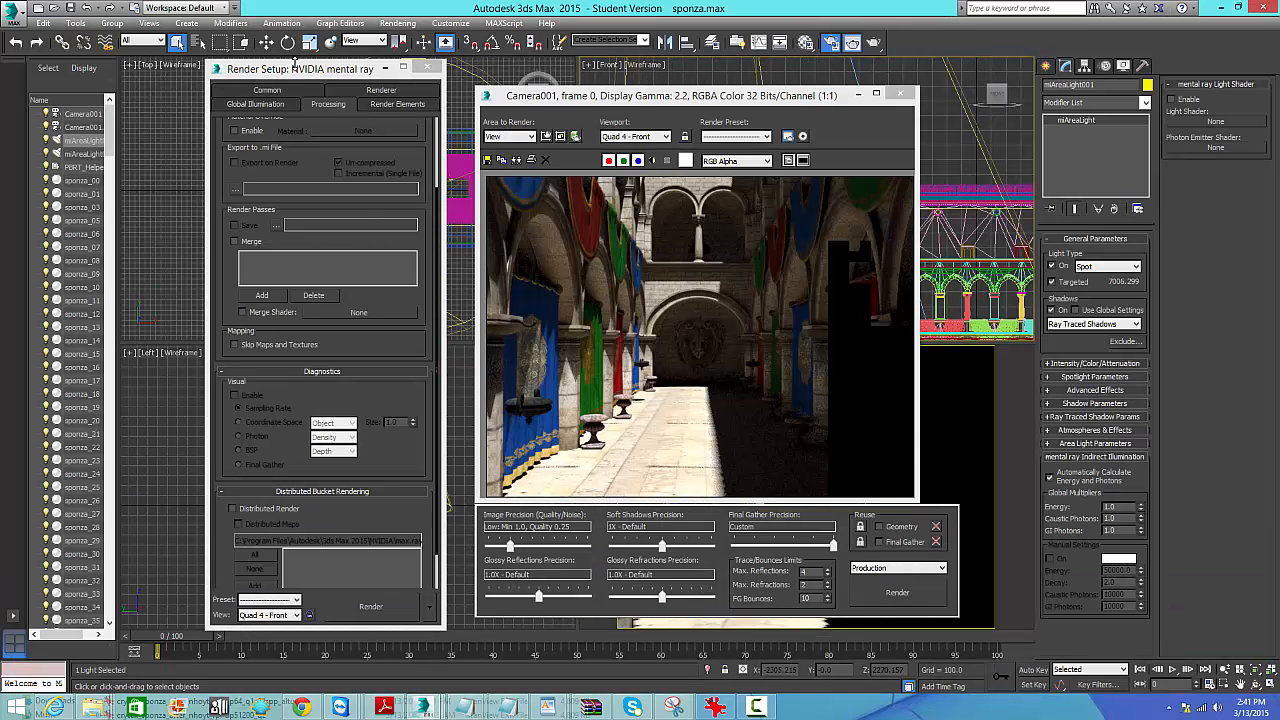
drag(311, 75, 323, 67)
click(423, 93)
click(403, 85)
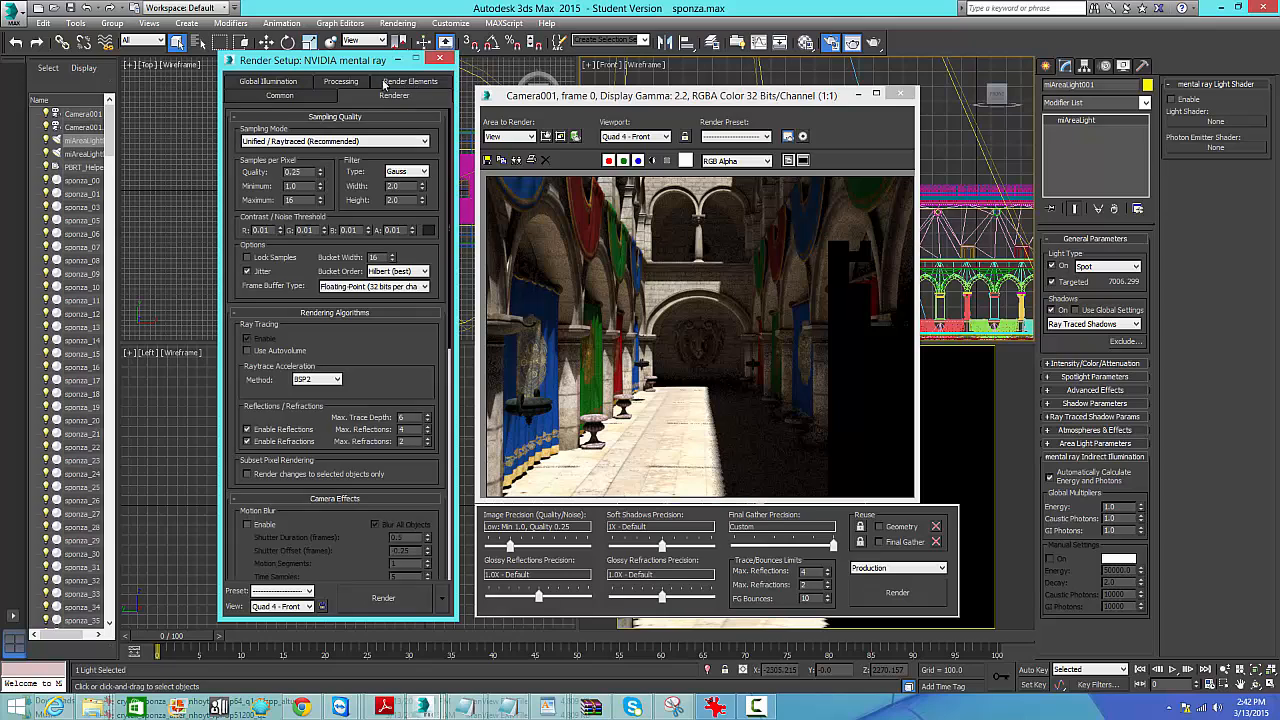
Return to the global illumination settings and examine the photon mapping, volumes and trace depth values.
click(285, 81)
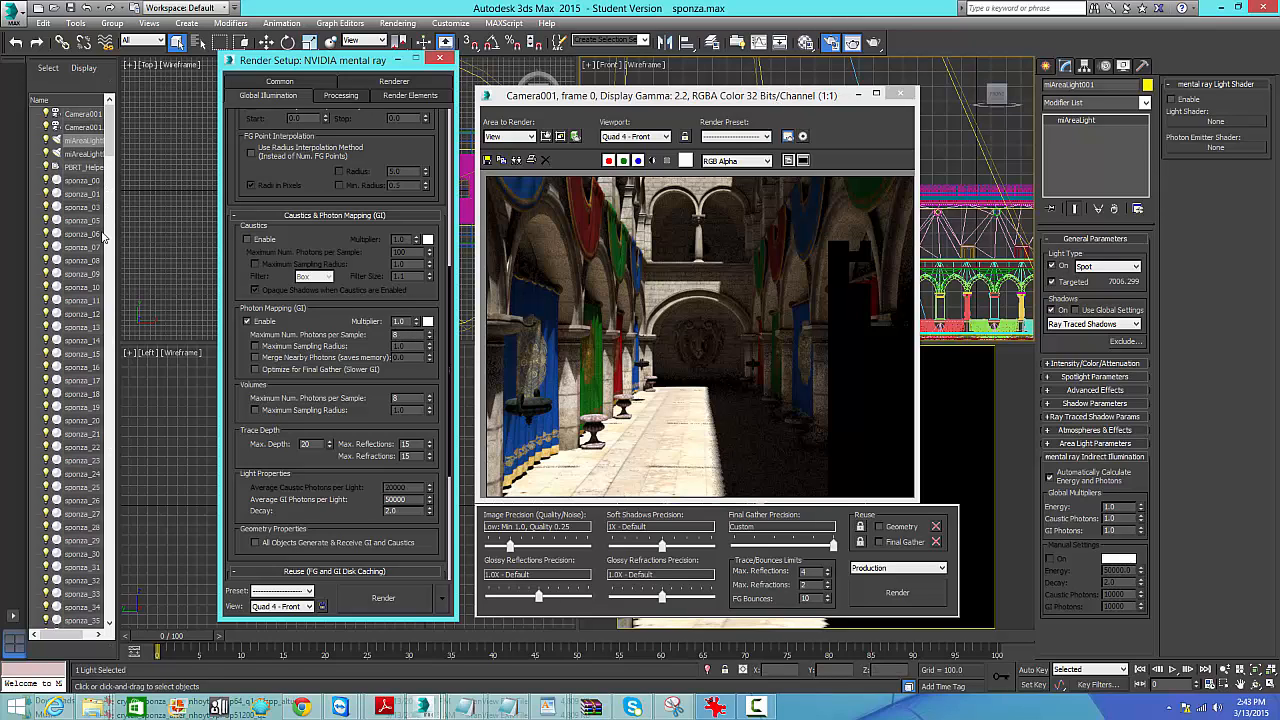
drag(109, 146, 128, 108)
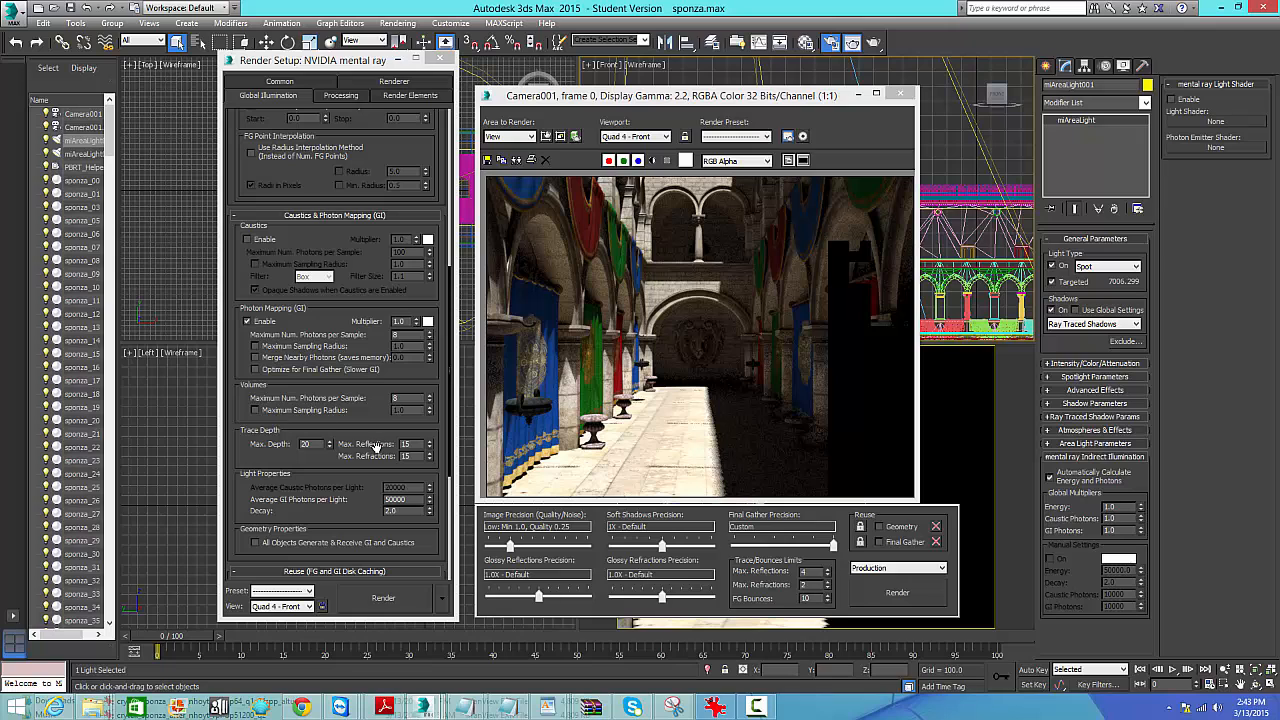
drag(359, 424, 369, 326)
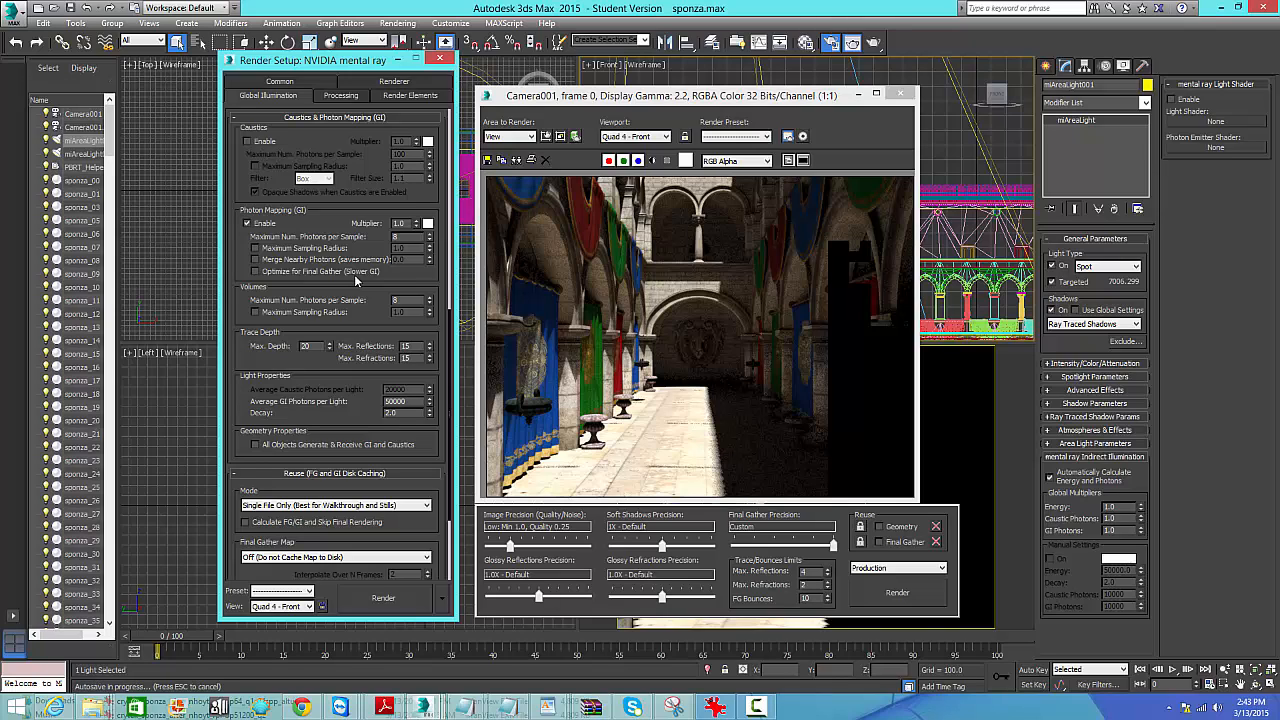
click(400, 300)
drag(360, 327, 374, 279)
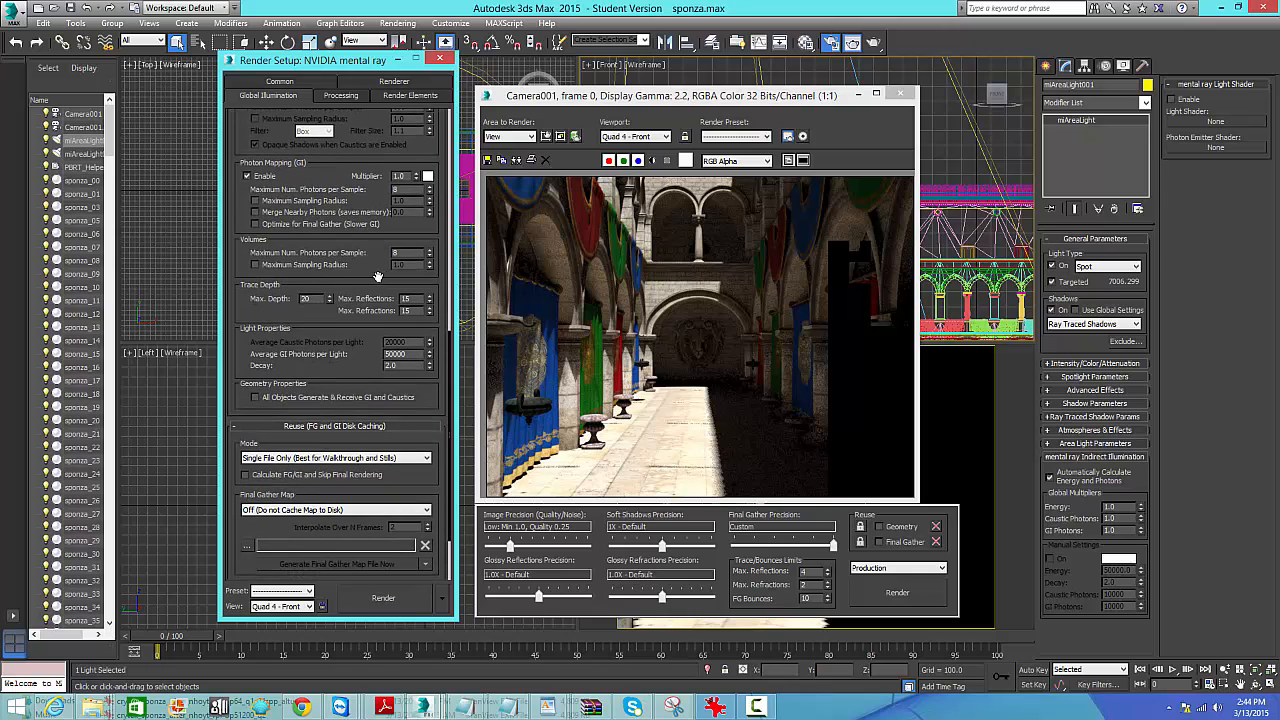
Examine the geometry properties and the FG and GI disk caching settings, including the available reuse mode options.
scroll(372, 272, down, 3)
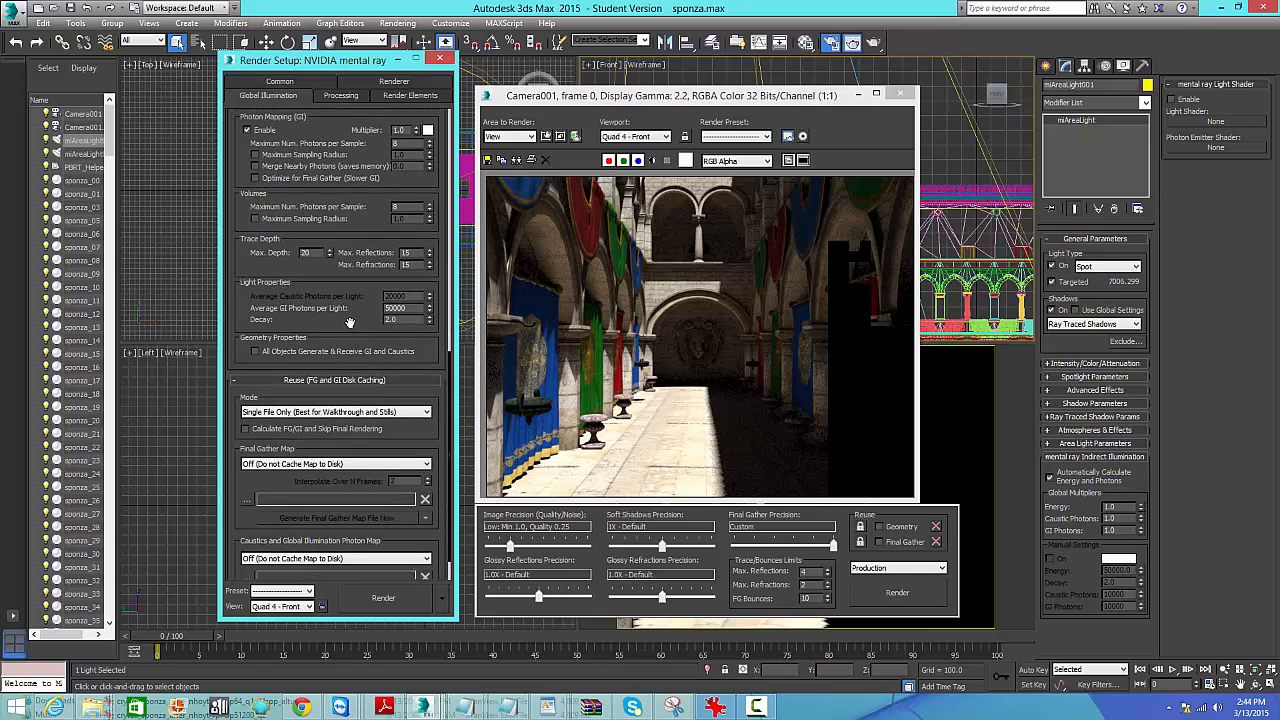
scroll(352, 290, down, 1)
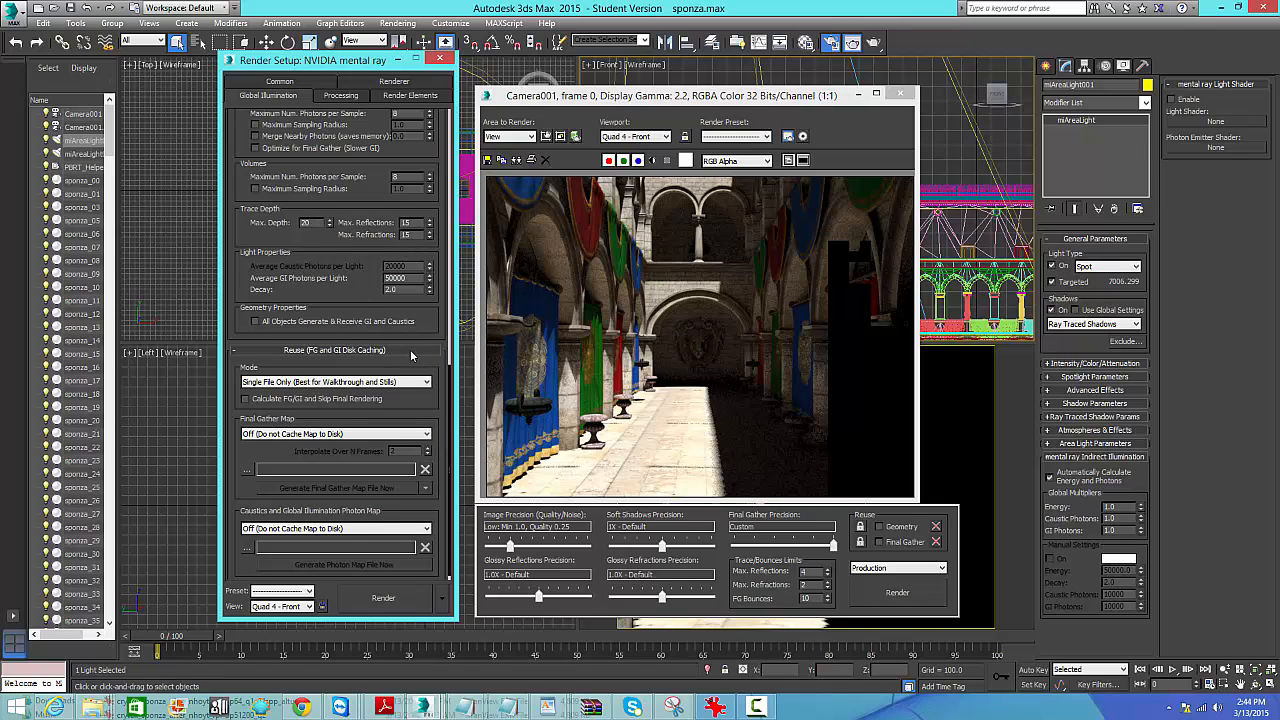
scroll(412, 328, up, 1)
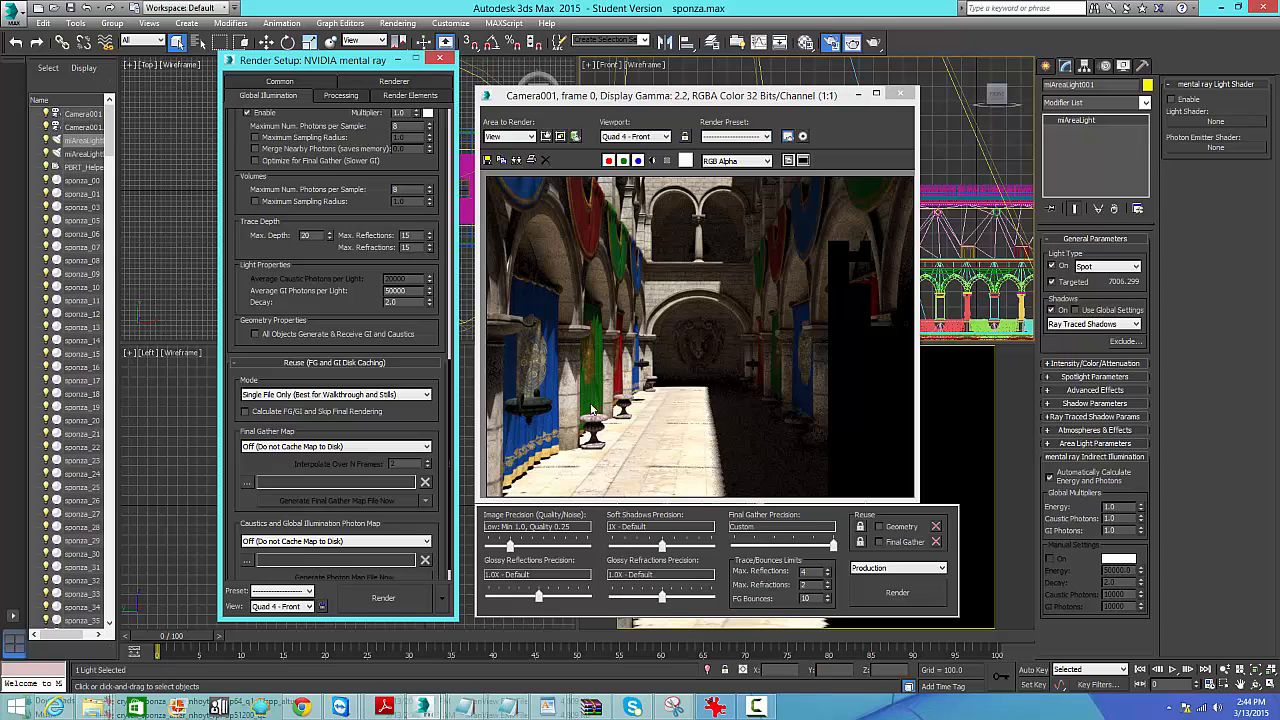
drag(407, 420, 417, 390)
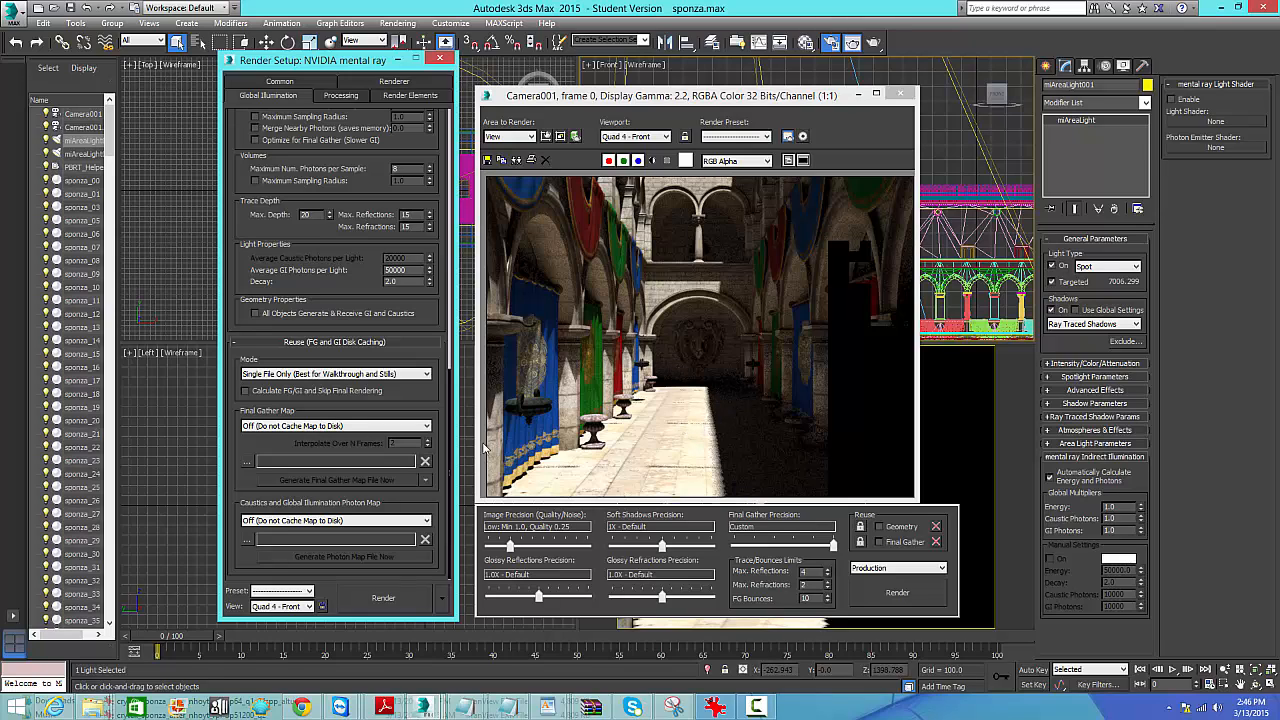
click(400, 378)
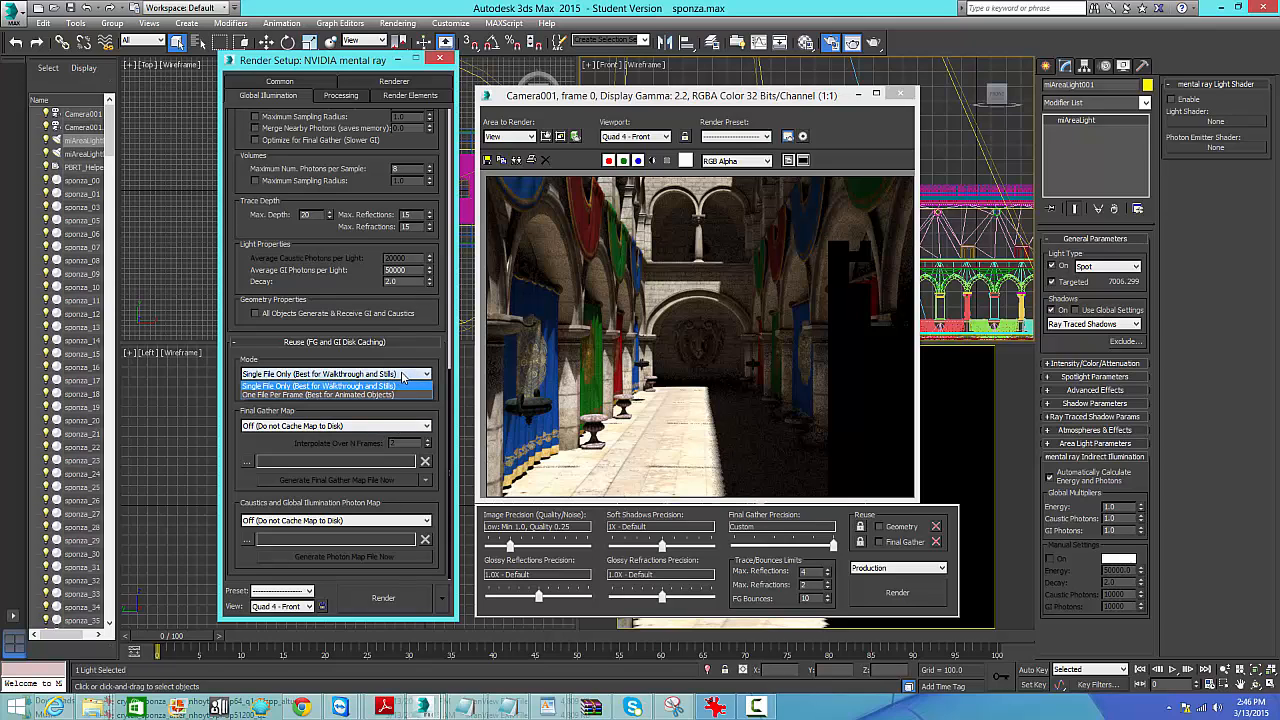
click(403, 376)
Examine the Final Gathering settings and the available options for projecting FG points from the camera.
scroll(366, 340, up, 10)
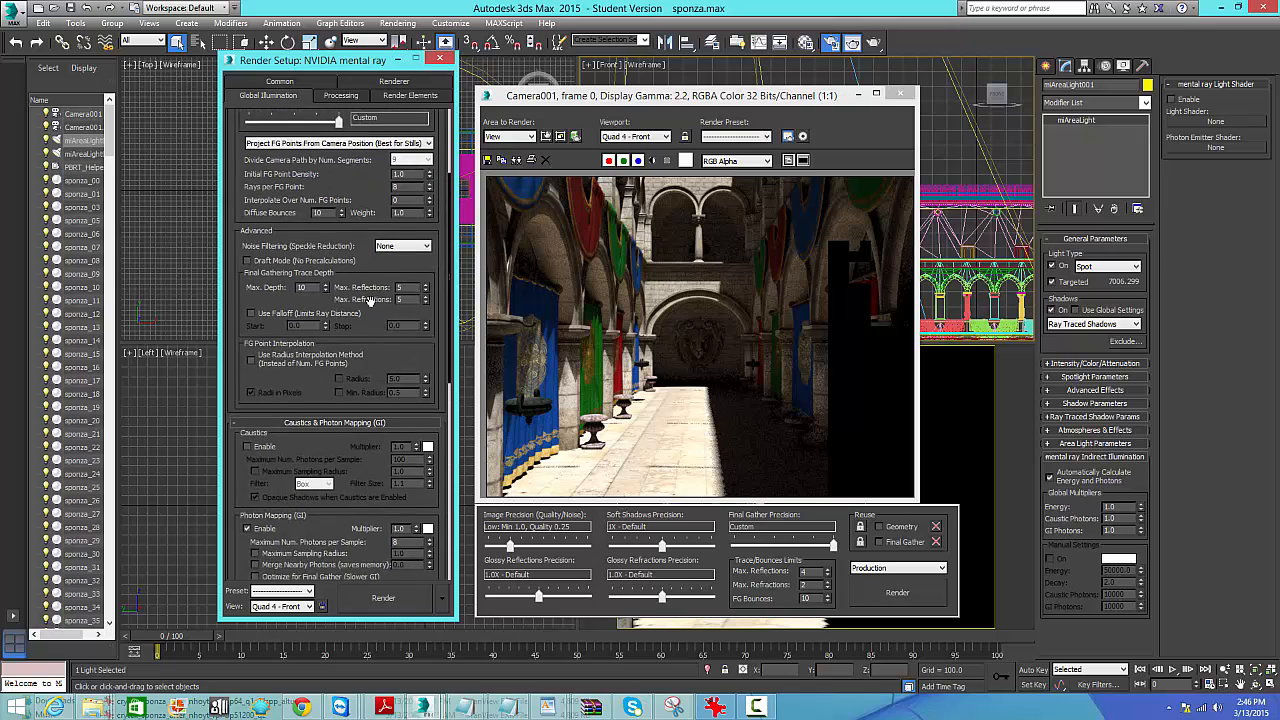
scroll(369, 300, up, 5)
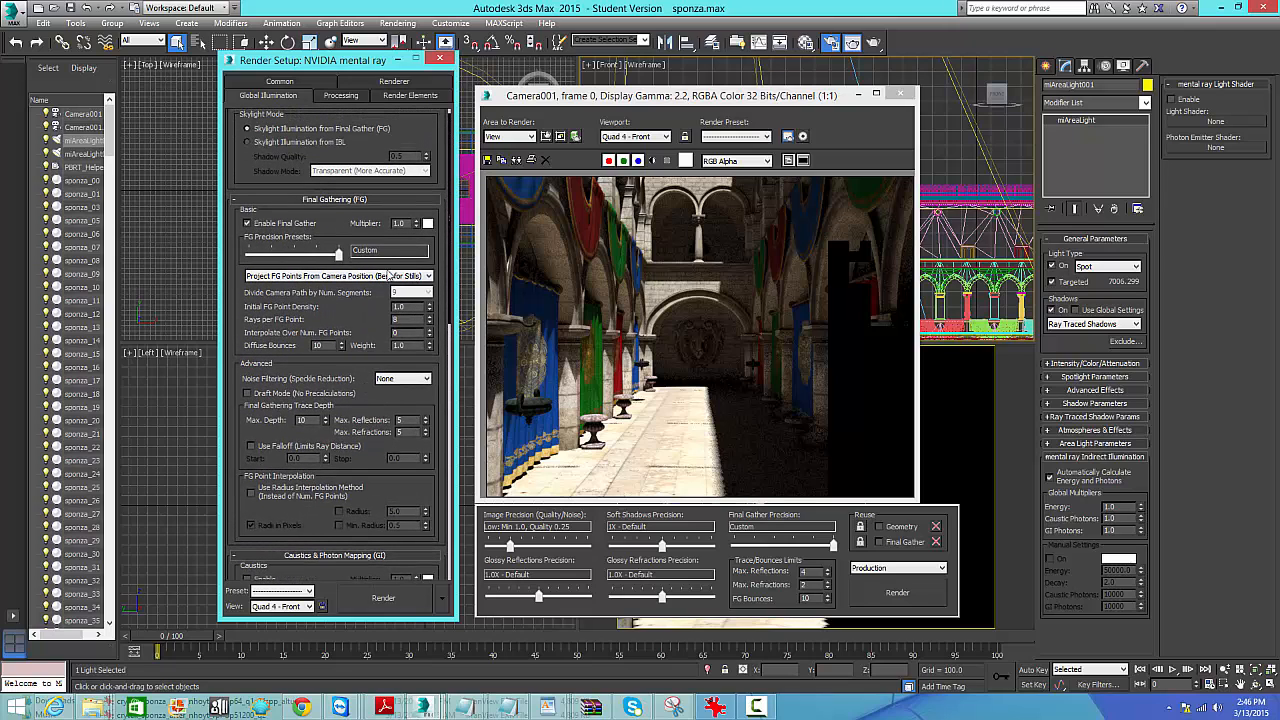
scroll(340, 302, up, 1)
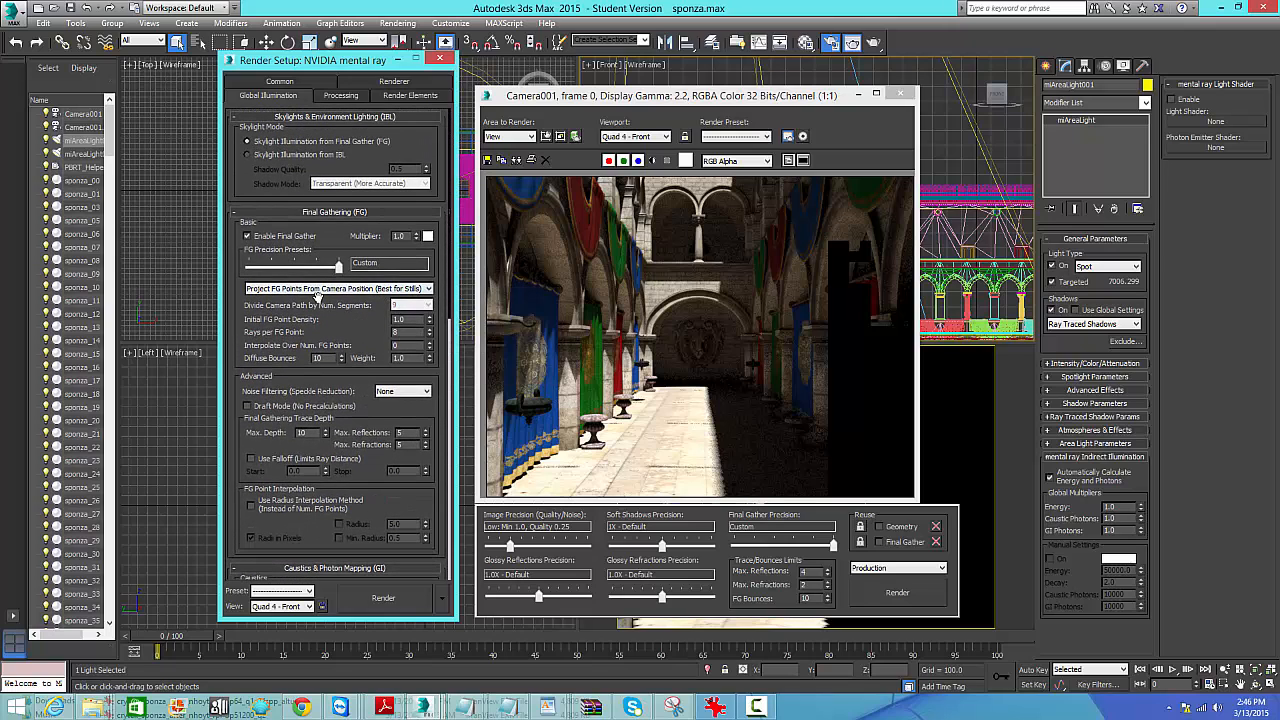
click(428, 289)
click(428, 290)
click(429, 289)
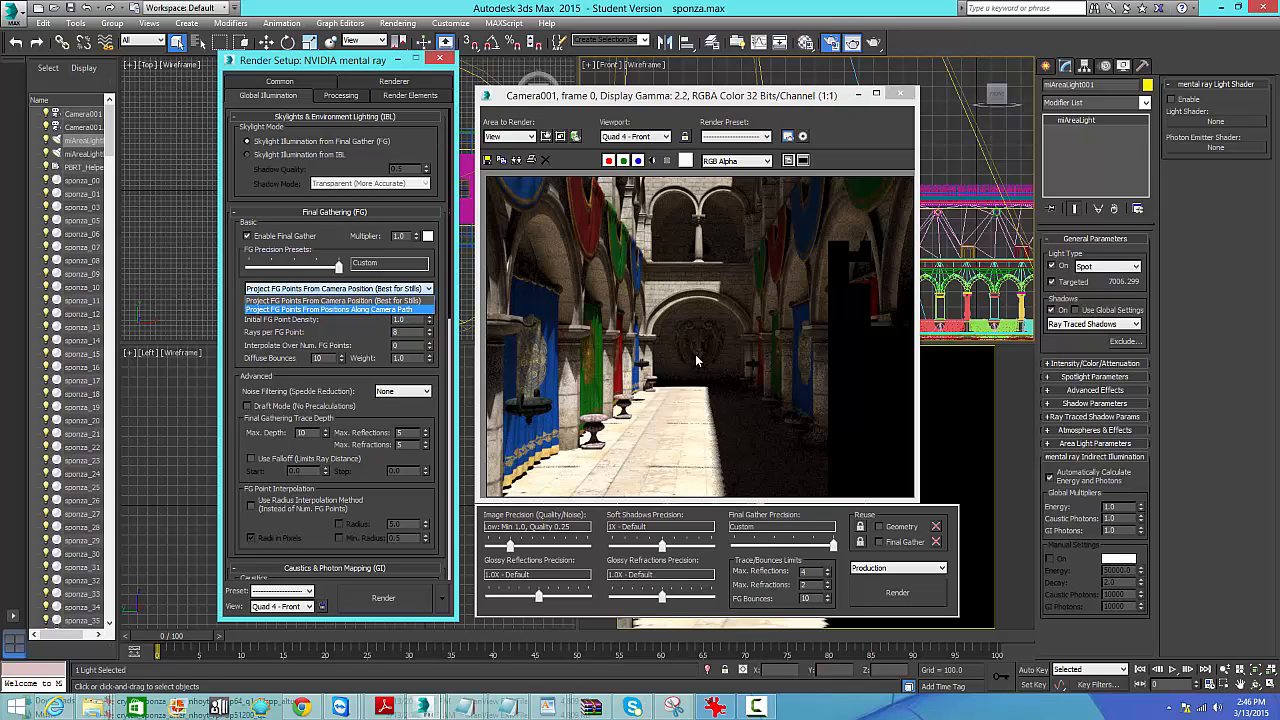
click(431, 288)
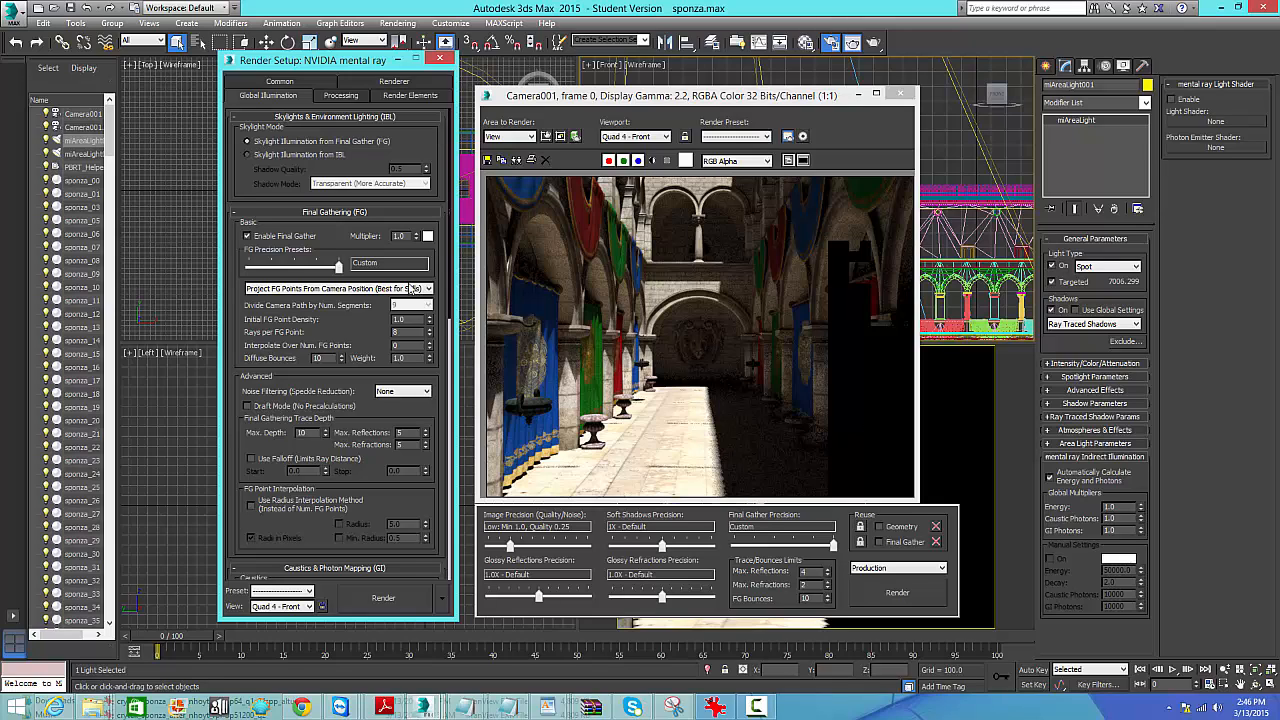
Compare the FG point projection methods for a static camera and for positions along the camera path.
click(395, 289)
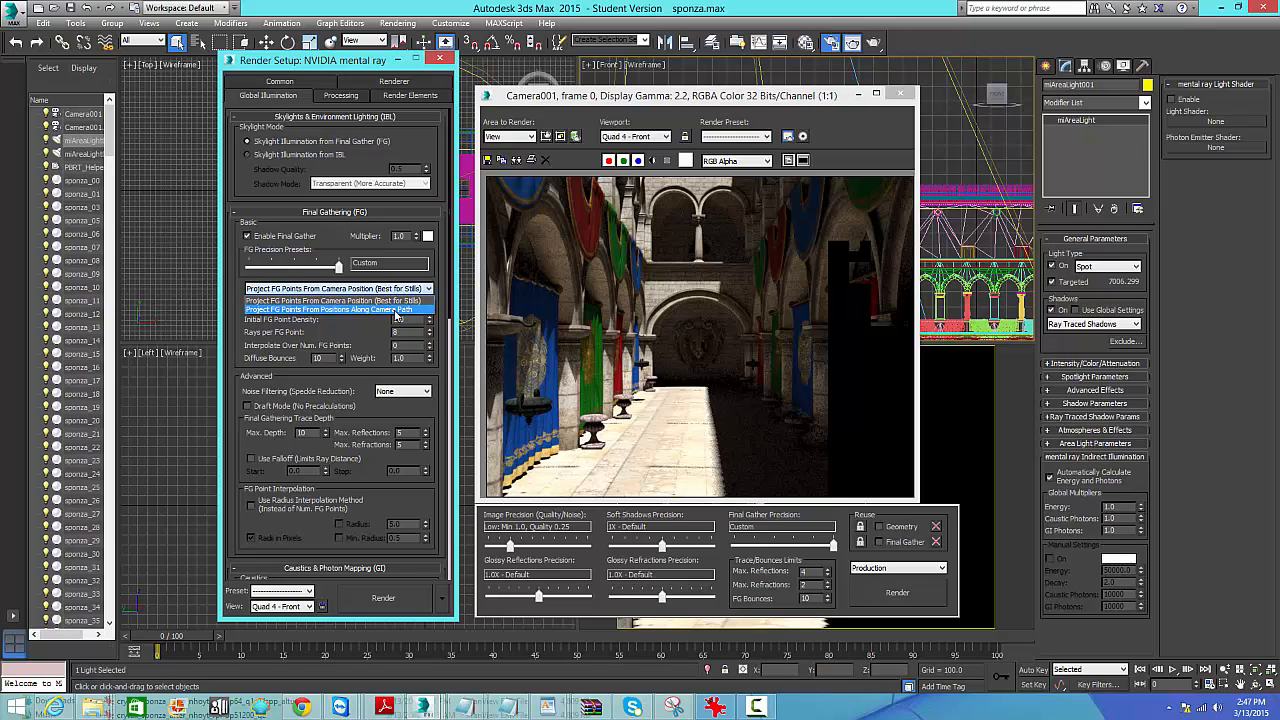
click(344, 315)
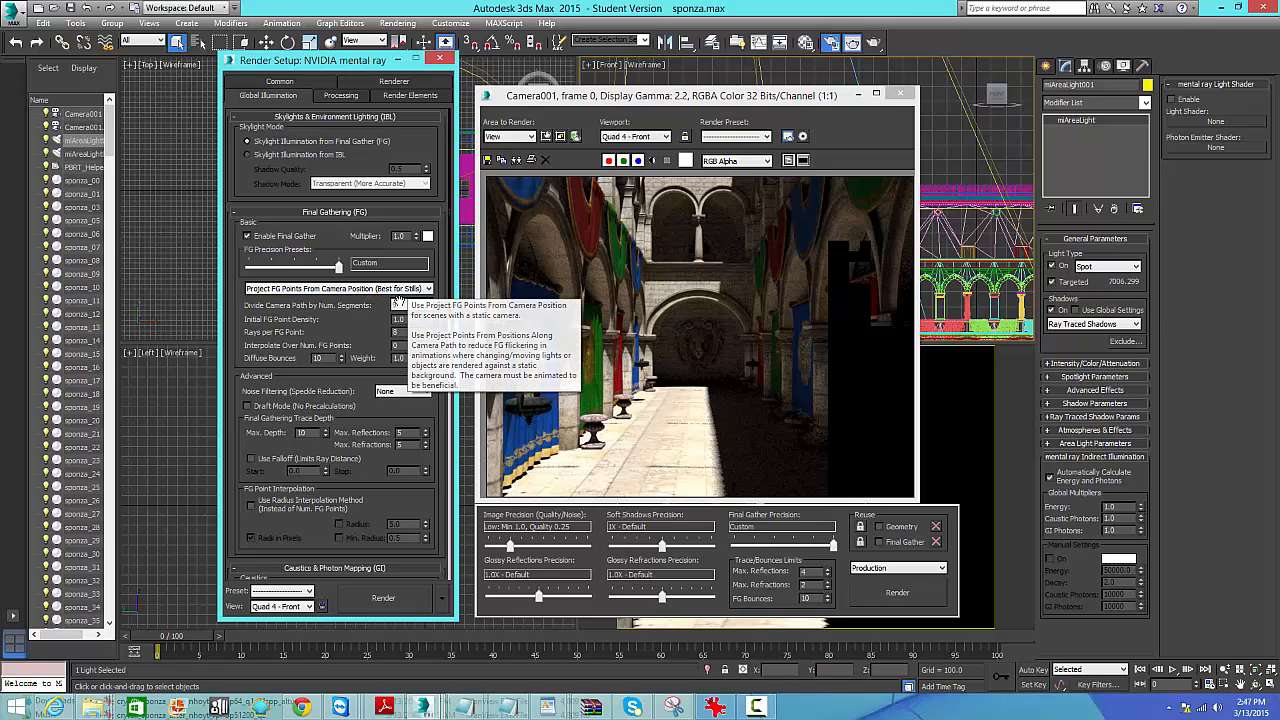
mouse_move(396, 290)
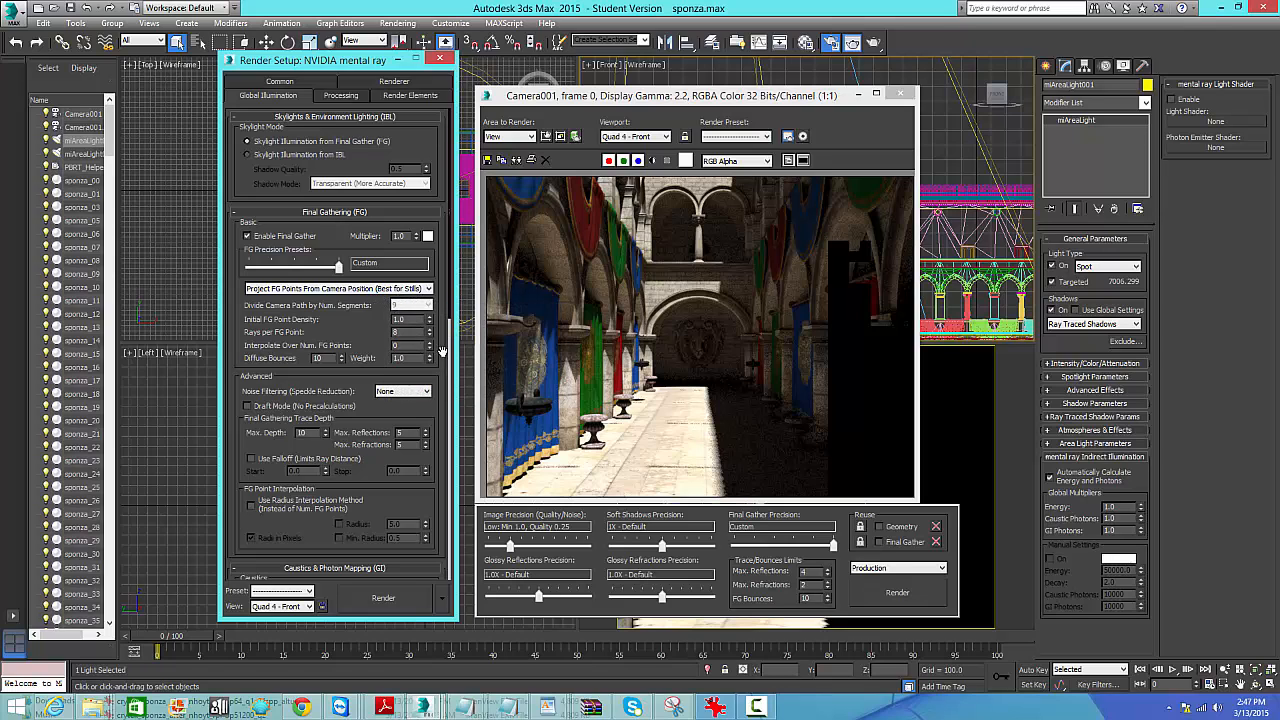
Review the caustics, photon mapping, light properties and FG/GI disk caching settings for global illumination.
scroll(385, 415, down, 4)
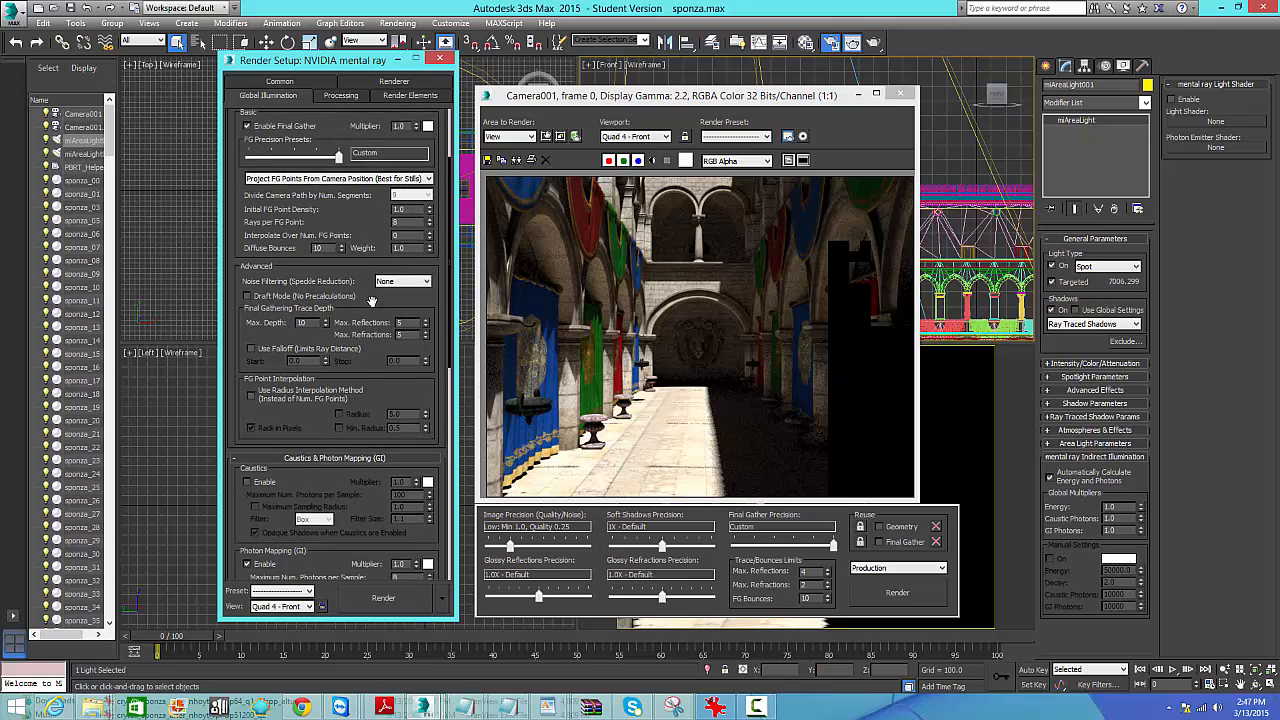
scroll(367, 400, down, 15)
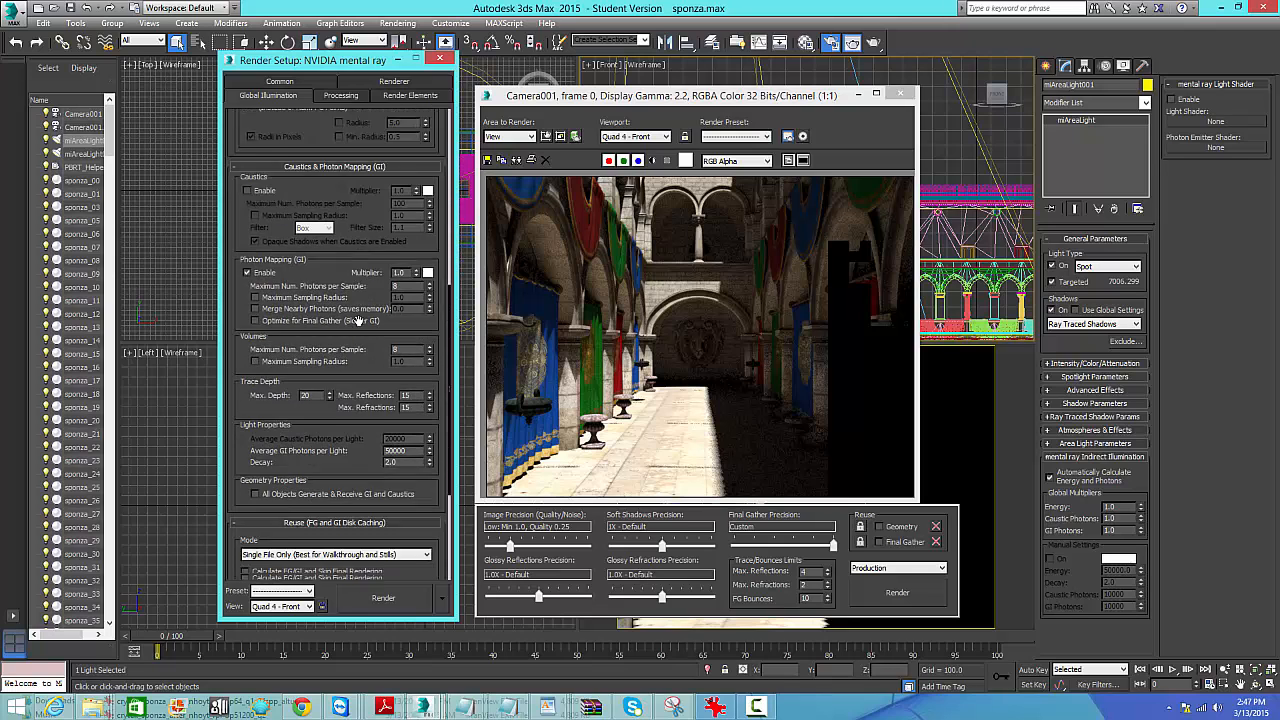
scroll(365, 350, up, 7)
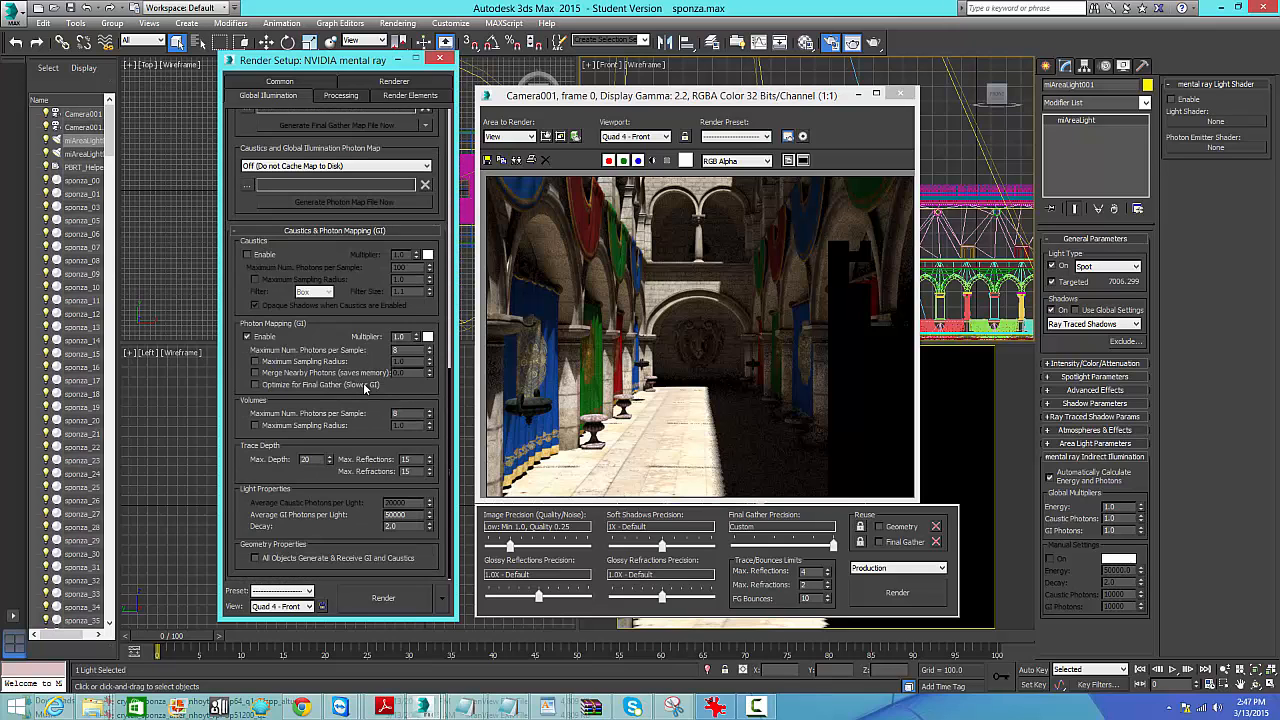
scroll(360, 443, up, 1)
scroll(362, 446, up, 1)
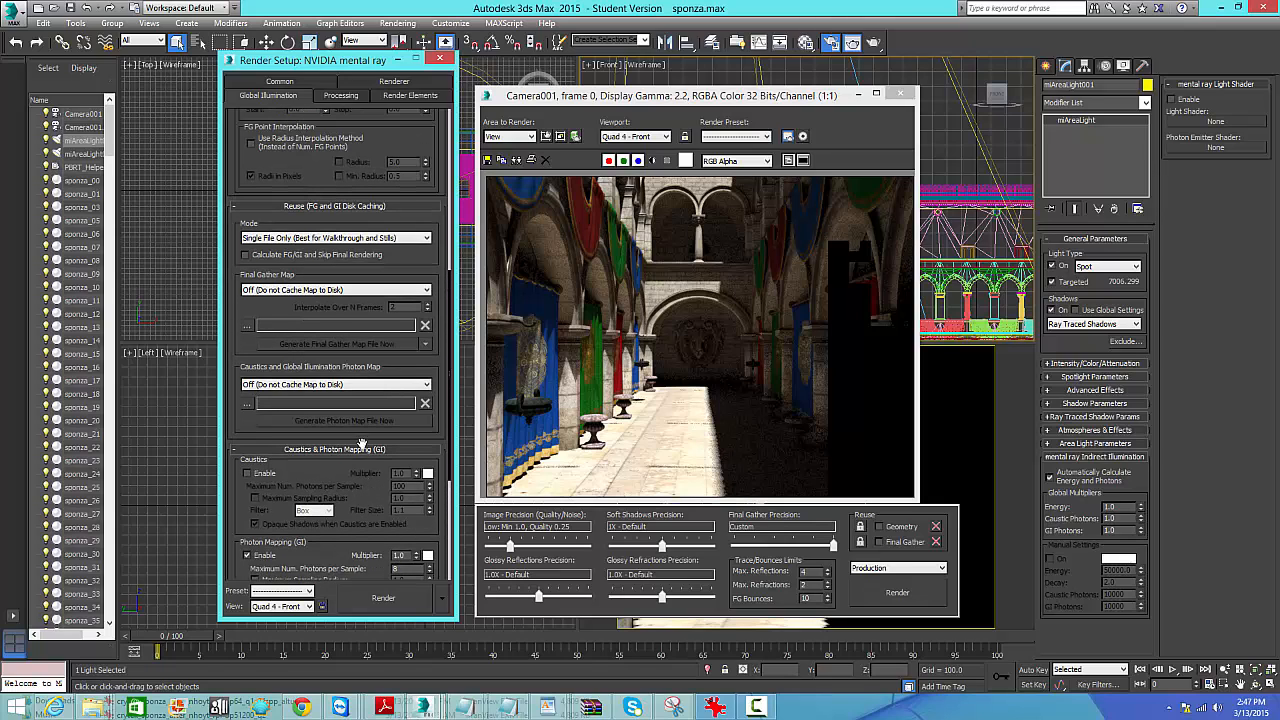
scroll(392, 270, up, 1)
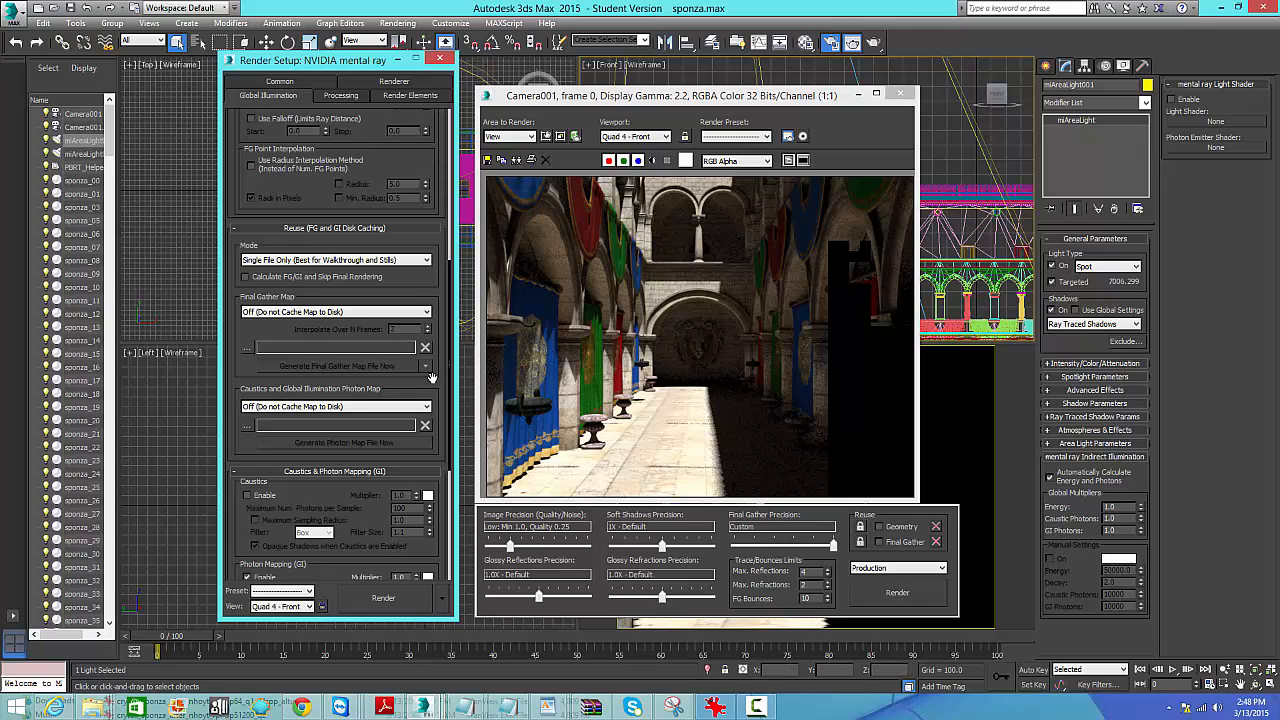
scroll(412, 295, down, 1)
scroll(411, 373, down, 5)
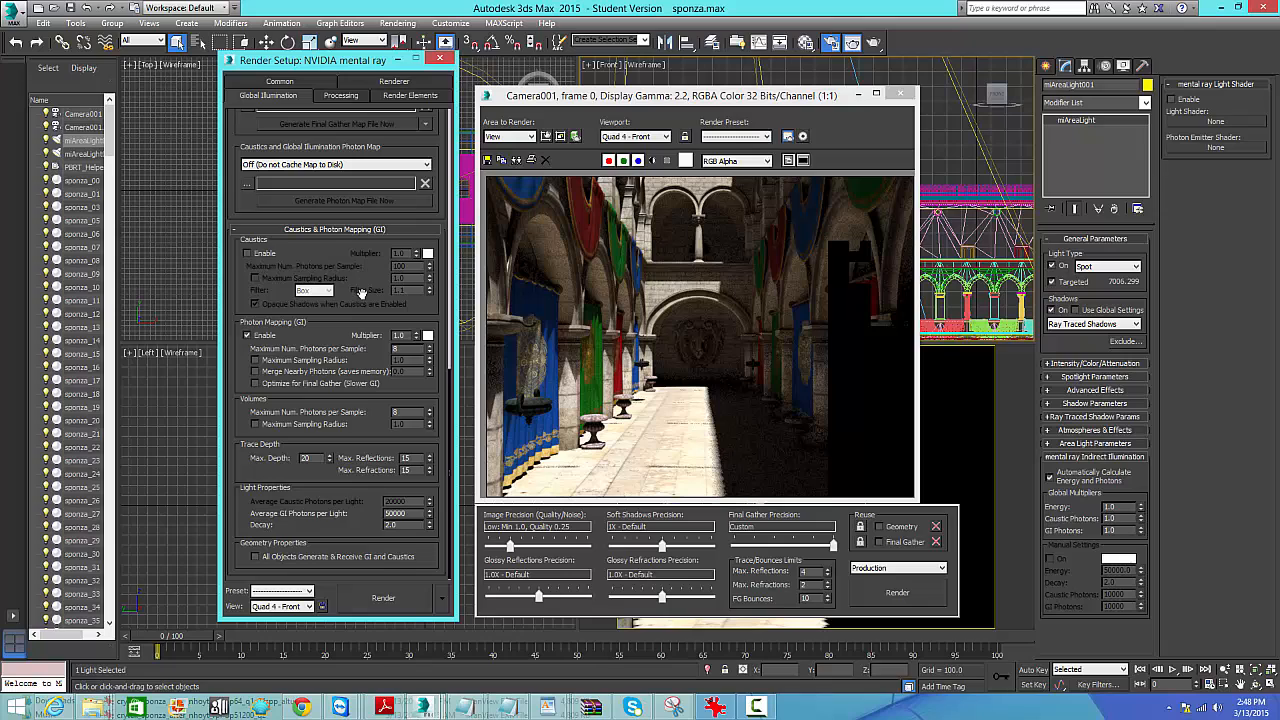
scroll(362, 291, up, 2)
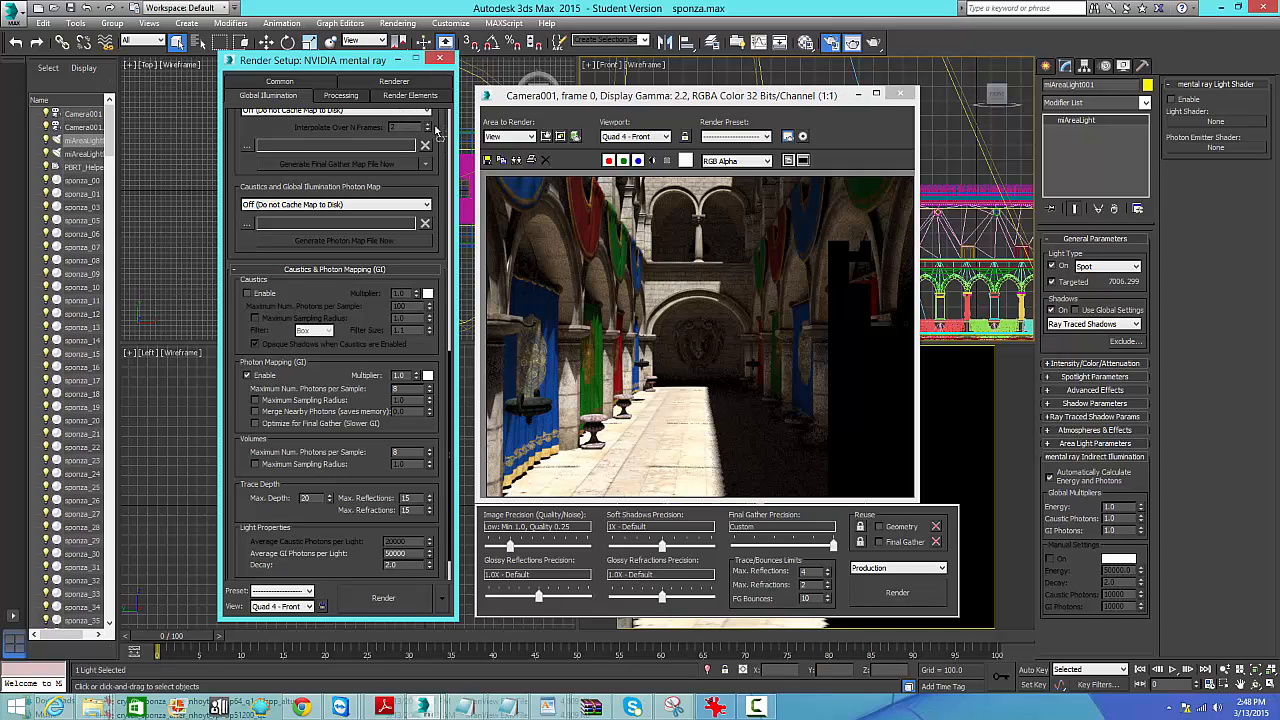
scroll(350, 166, down, 10)
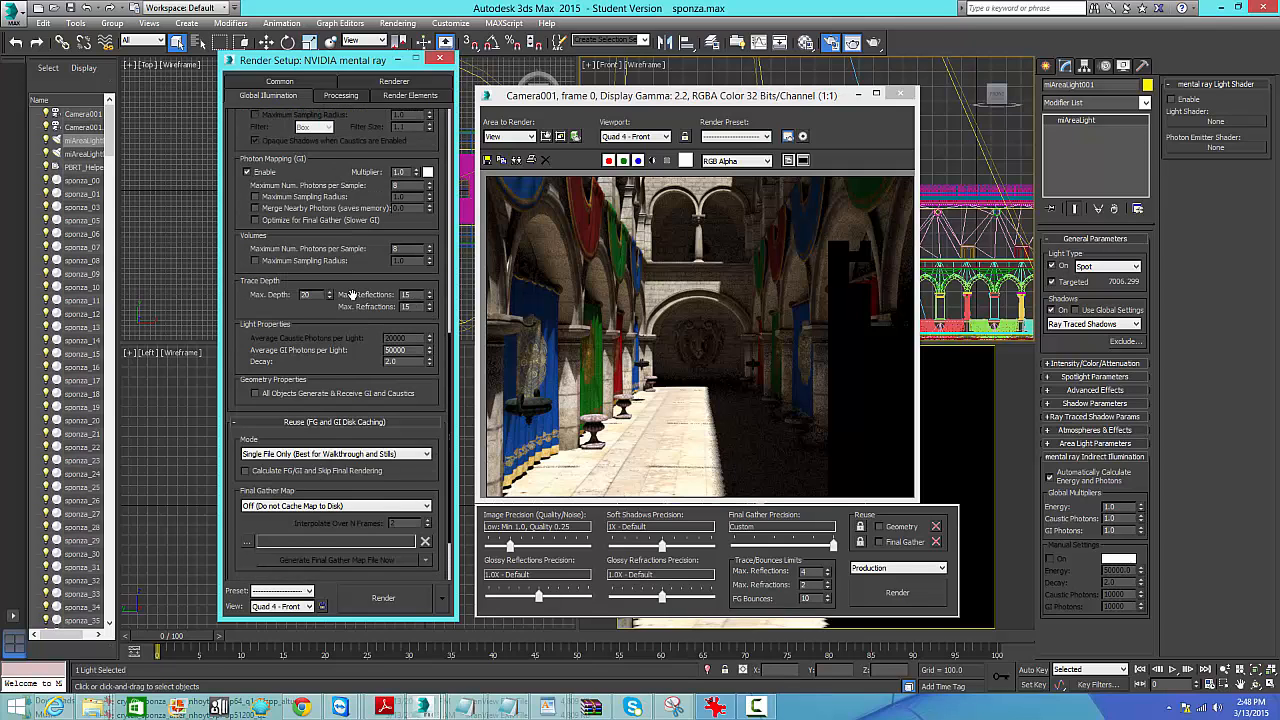
scroll(350, 297, up, 9)
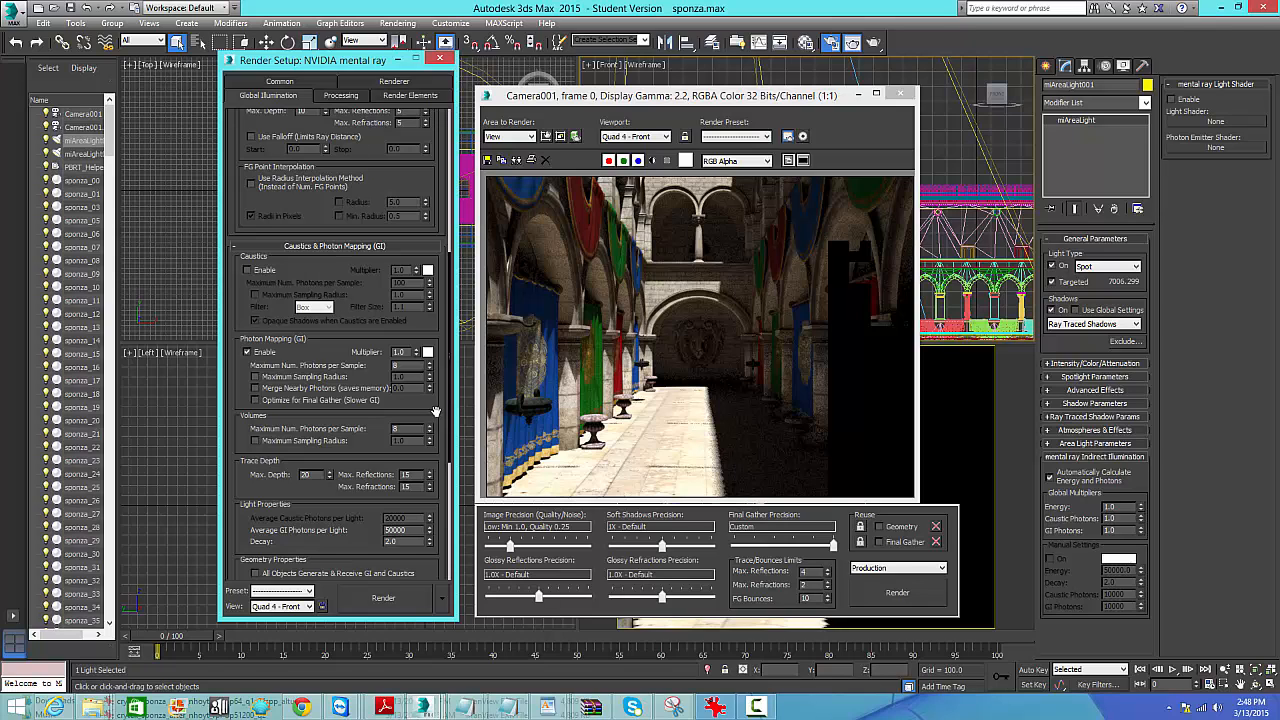
scroll(356, 280, up, 15)
Recheck the available FG point projection options, keeping projection from the camera position.
click(369, 274)
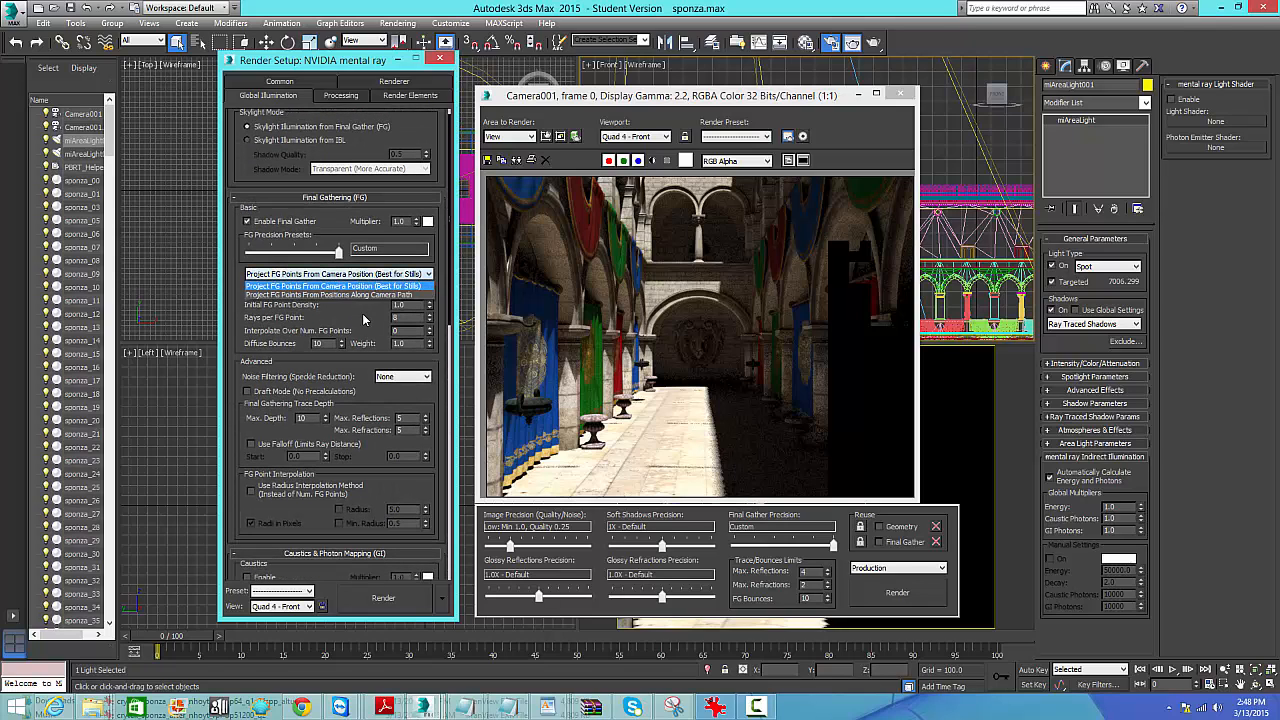
click(358, 310)
scroll(342, 327, up, 1)
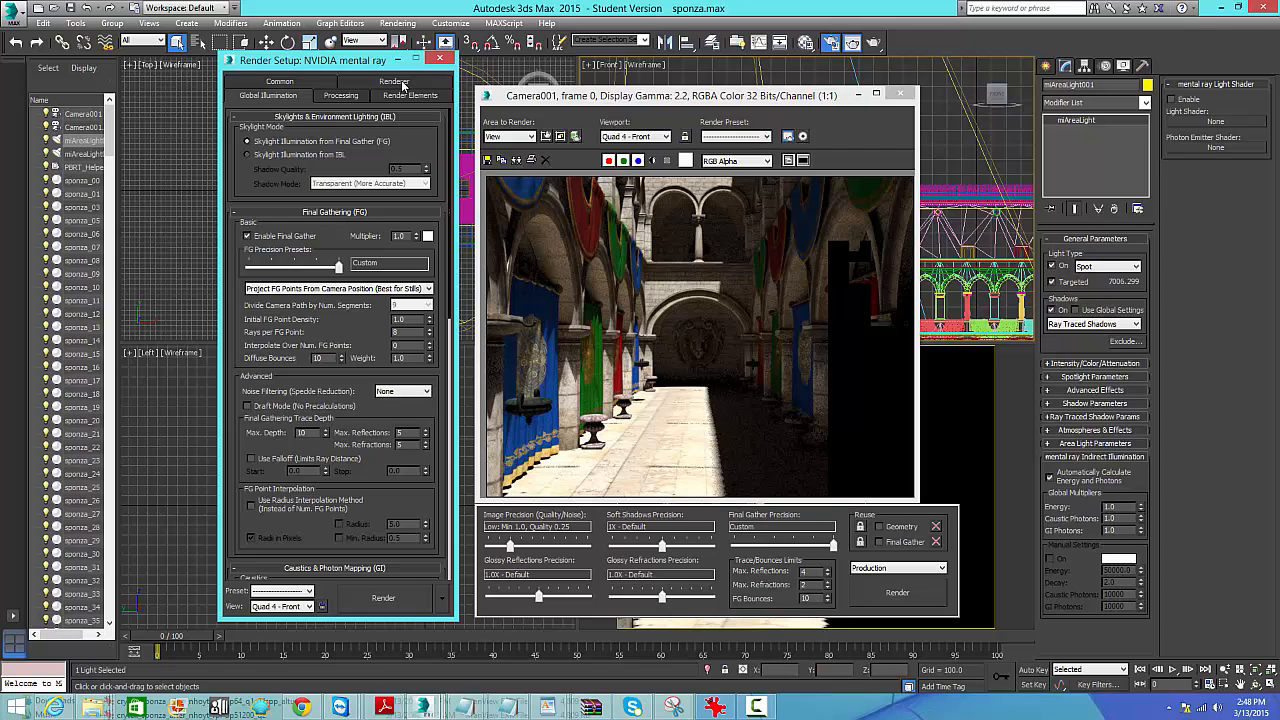
Examine mental ray's sampling quality, rendering algorithm and camera effects settings after a brief return to global illumination.
mouse_move(366, 62)
mouse_down()
mouse_move(382, 68)
mouse_move(368, 64)
mouse_up()
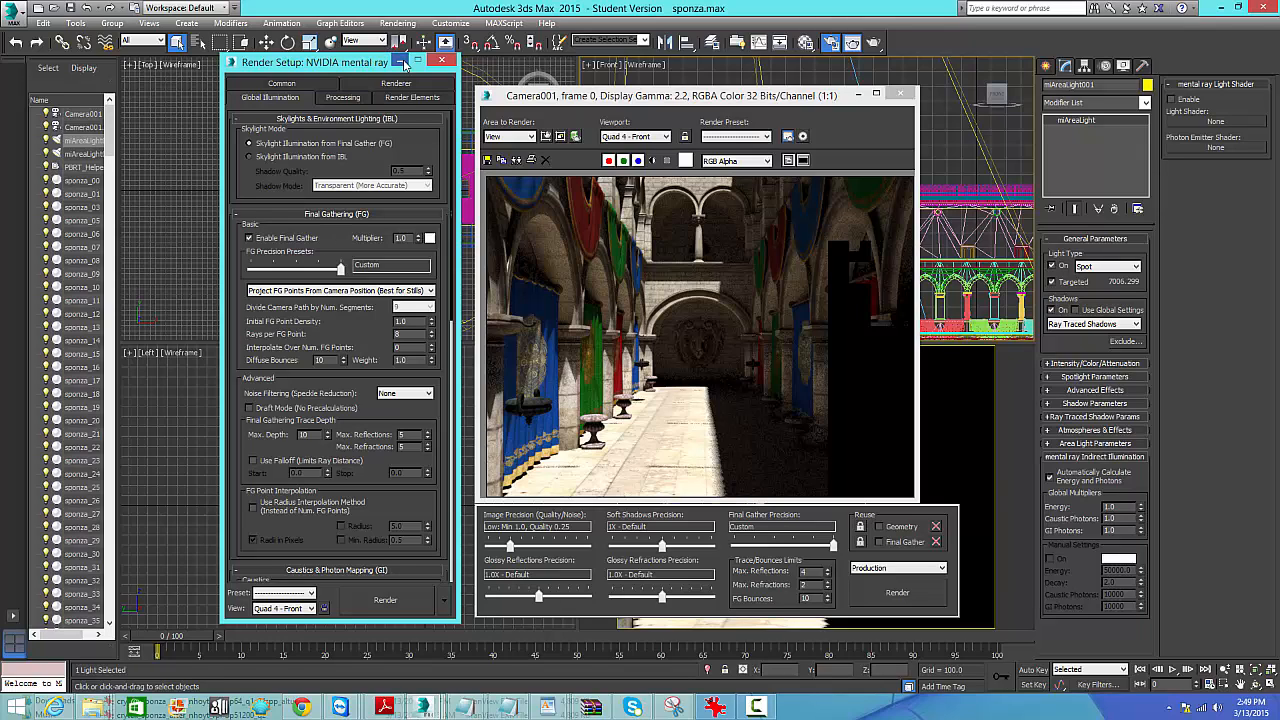
drag(380, 63, 394, 58)
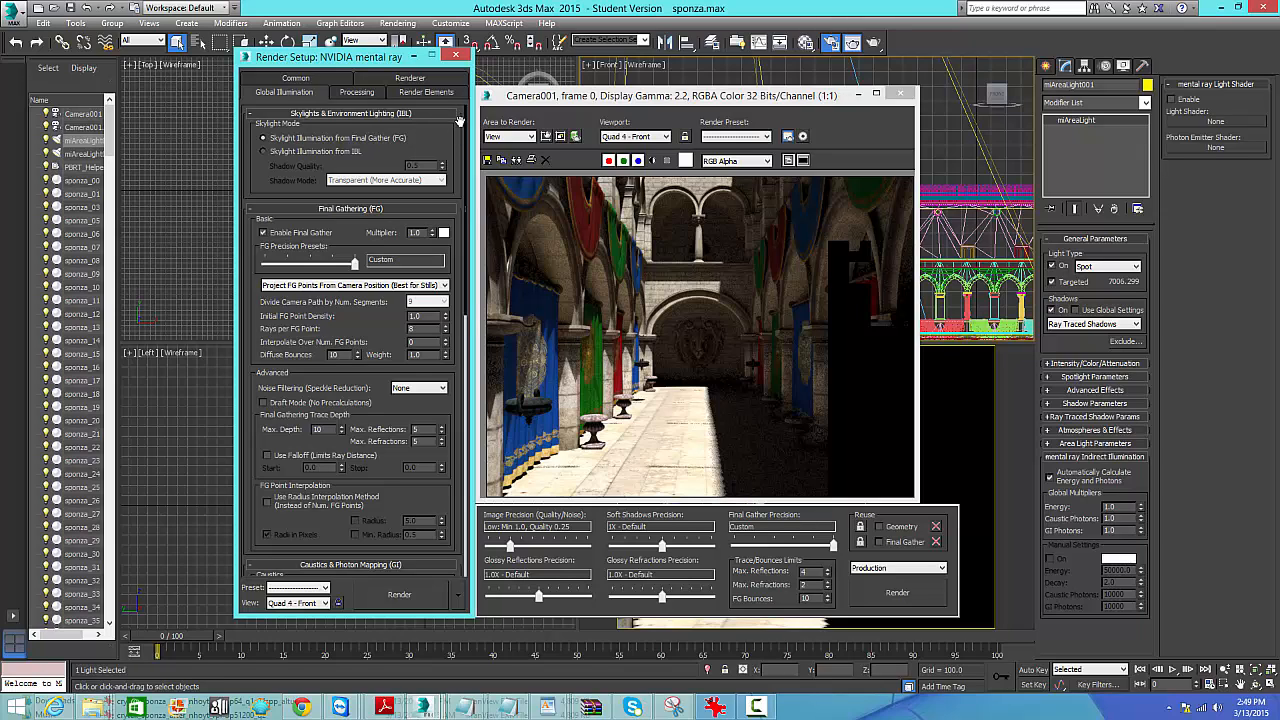
click(404, 80)
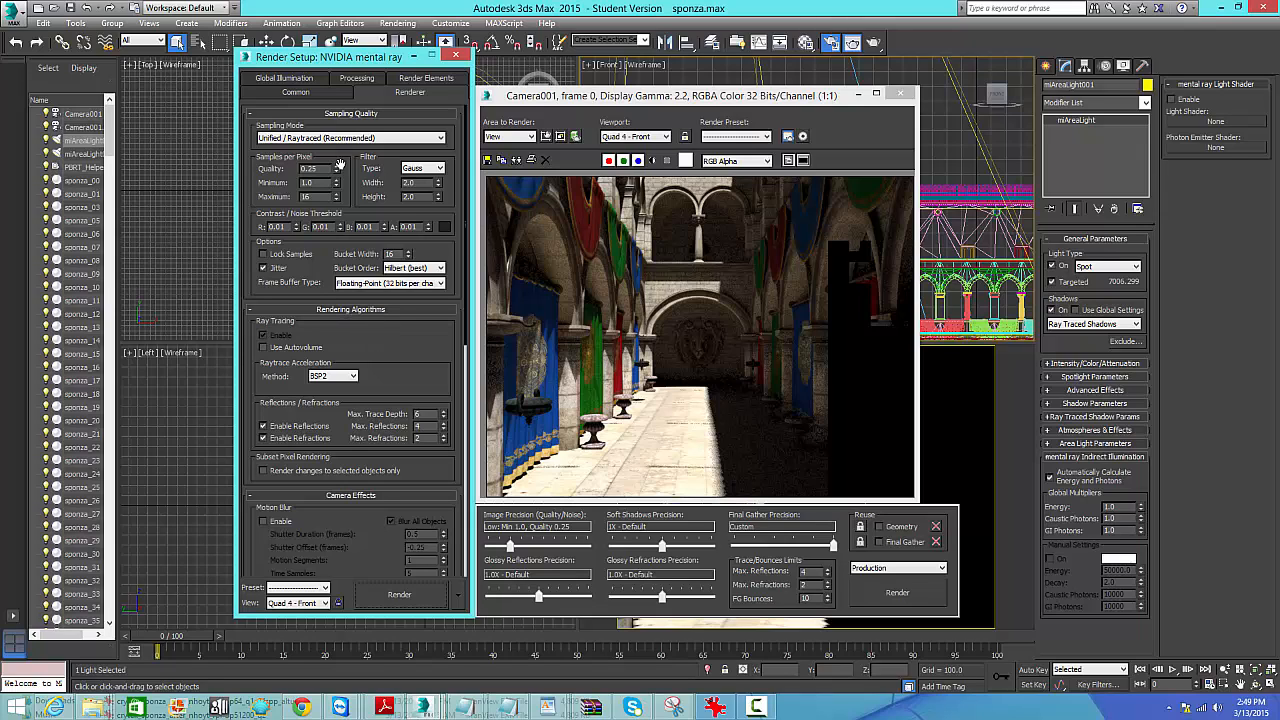
click(285, 78)
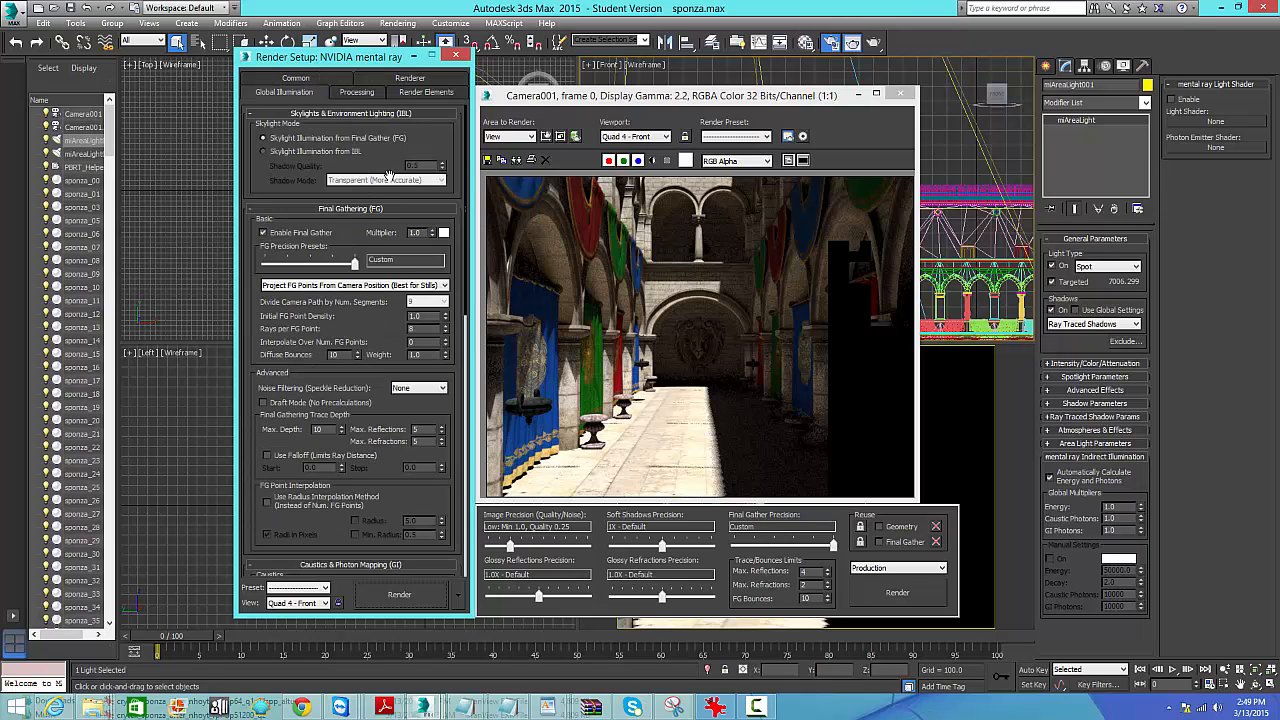
click(418, 79)
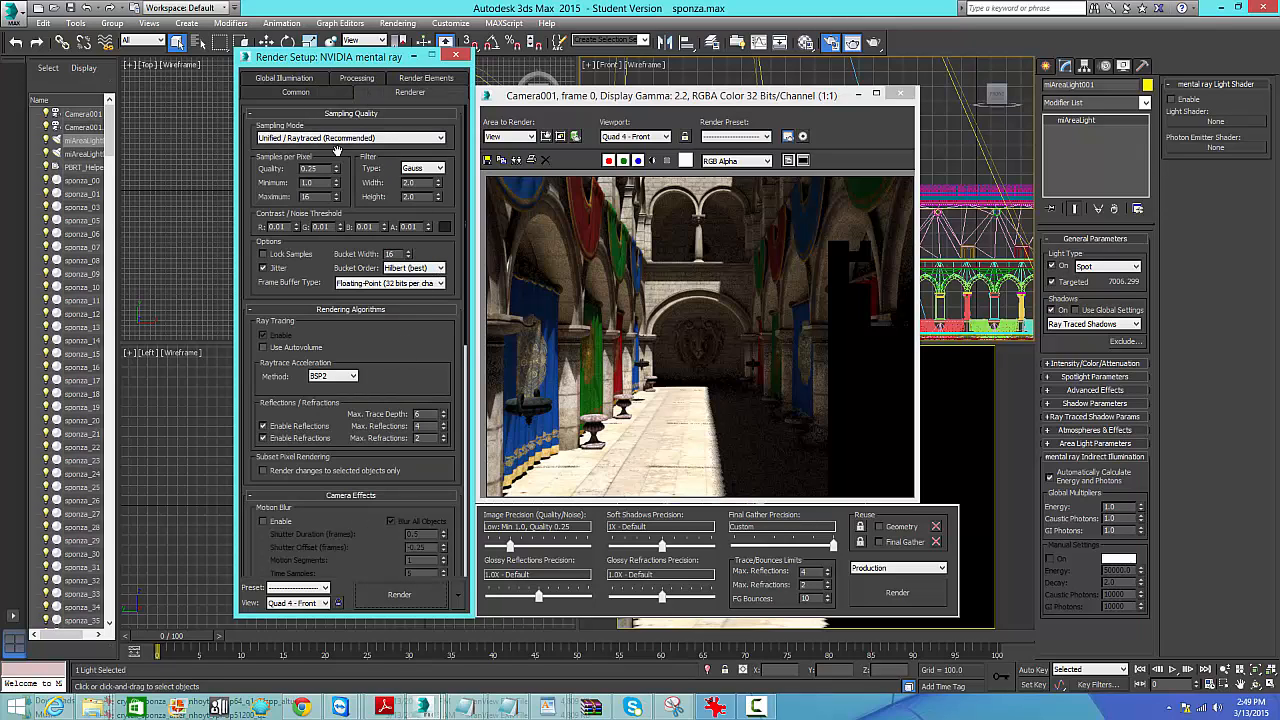
drag(395, 351, 403, 266)
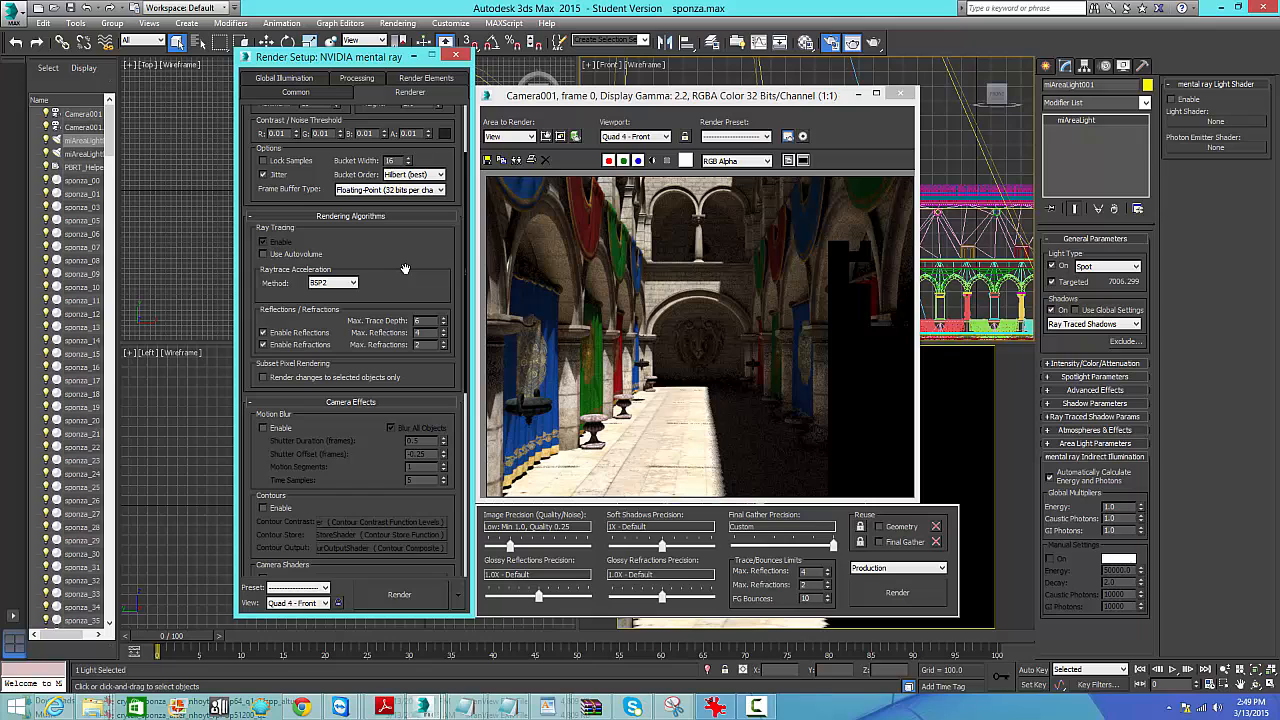
drag(404, 277, 398, 369)
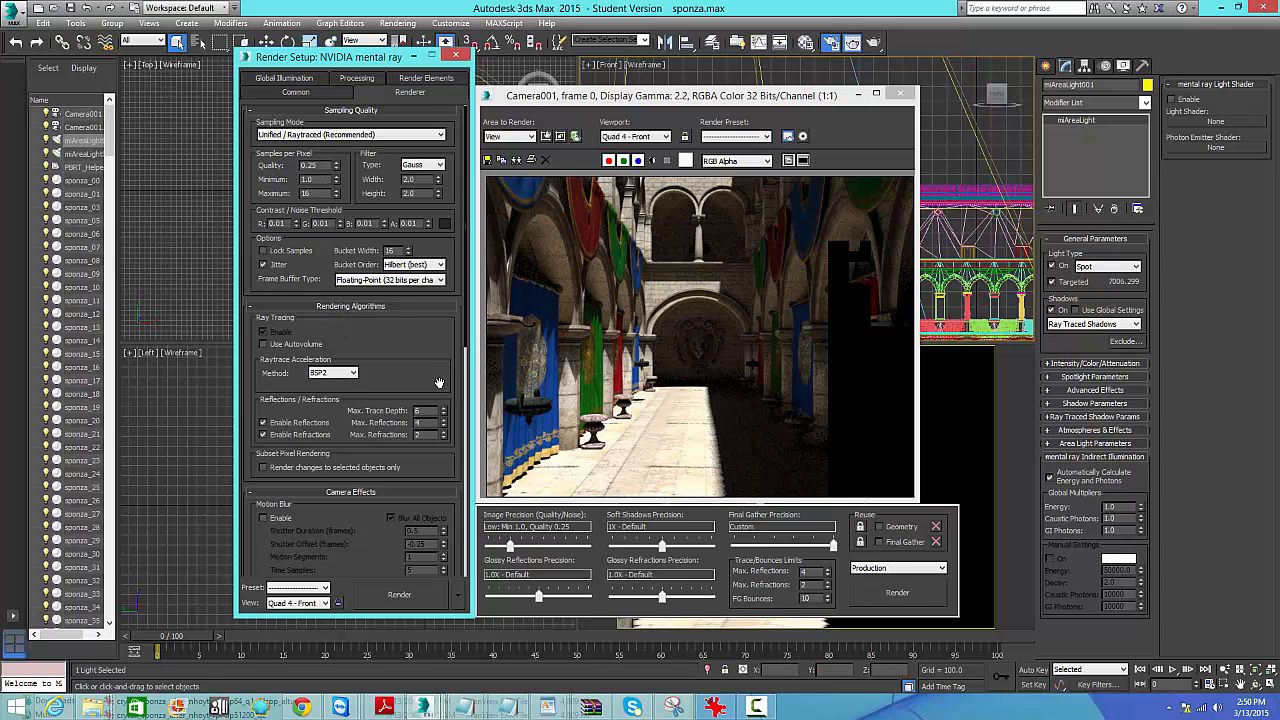
drag(438, 384, 444, 267)
drag(374, 436, 363, 649)
drag(396, 354, 398, 330)
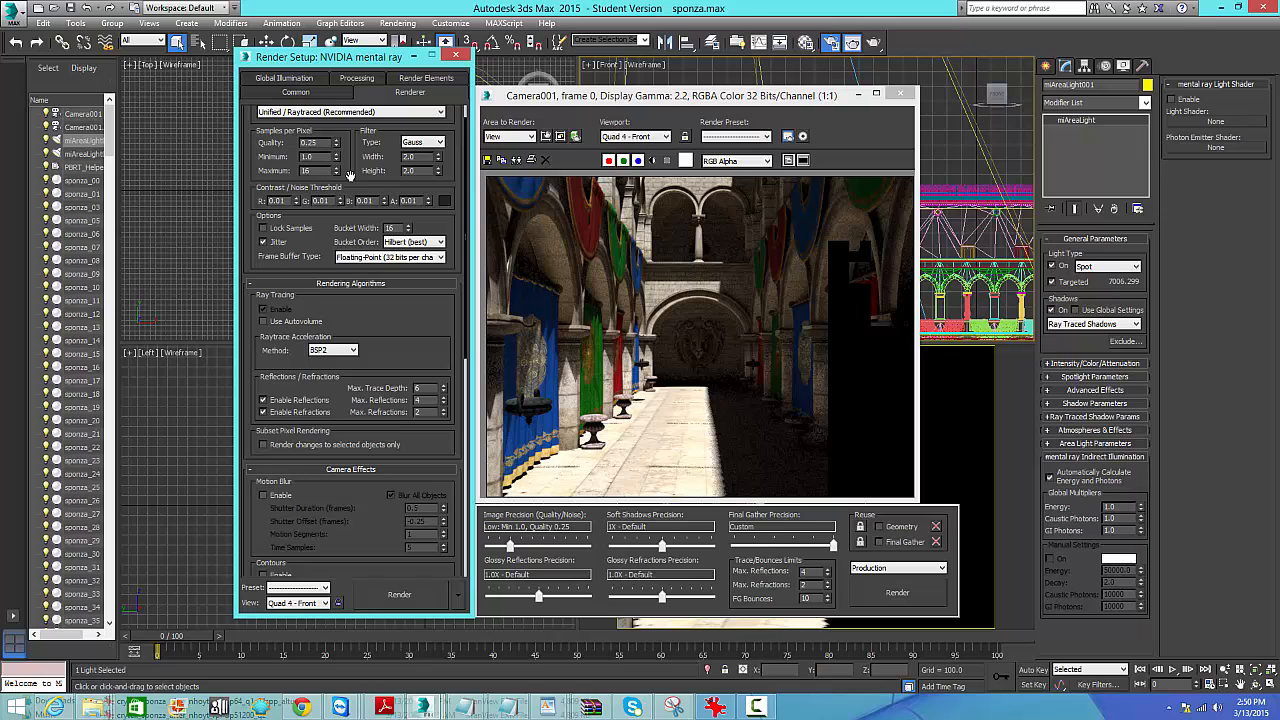
Try the Box filter for the samples per pixel, and switch the filter type back to Gauss.
click(423, 142)
click(423, 148)
click(436, 146)
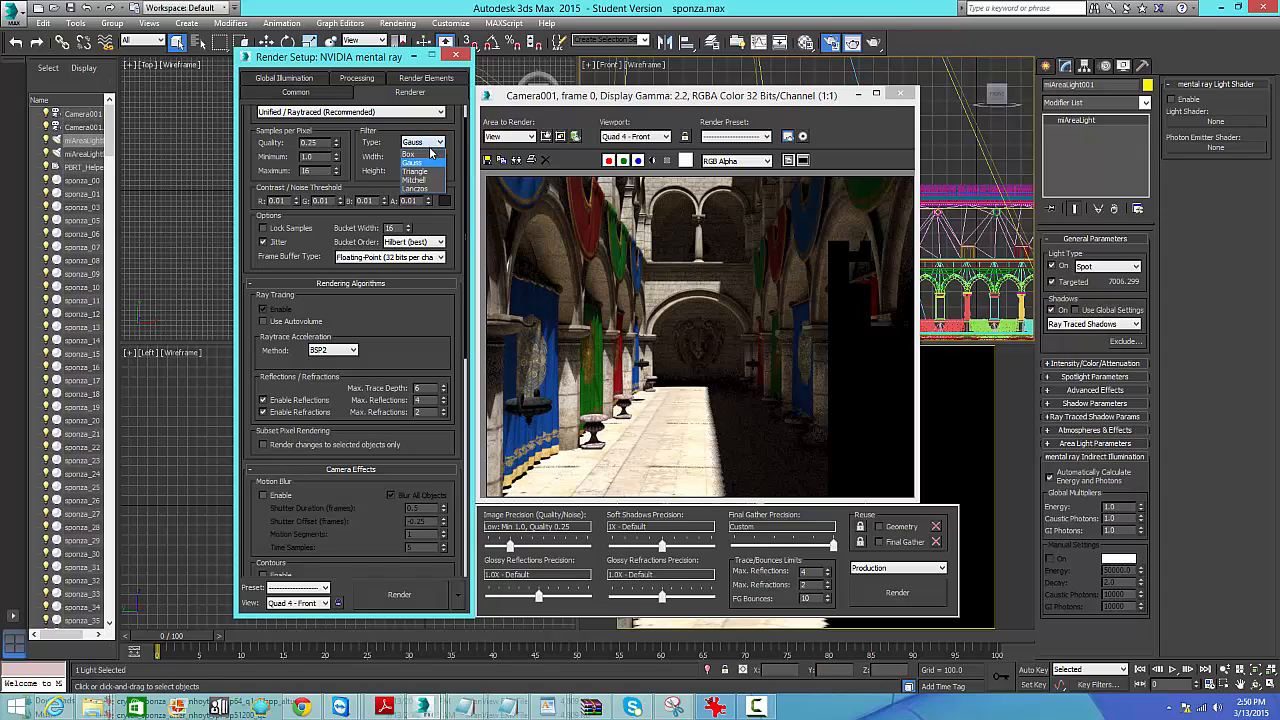
click(429, 155)
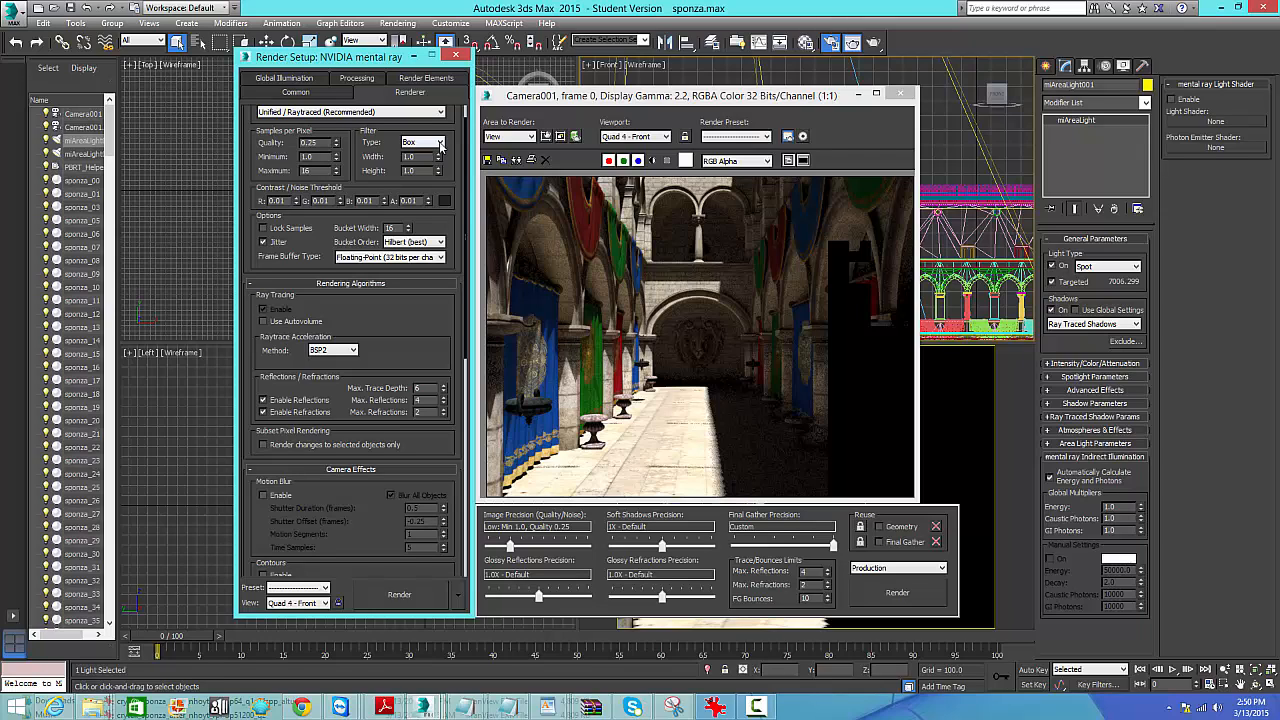
click(440, 143)
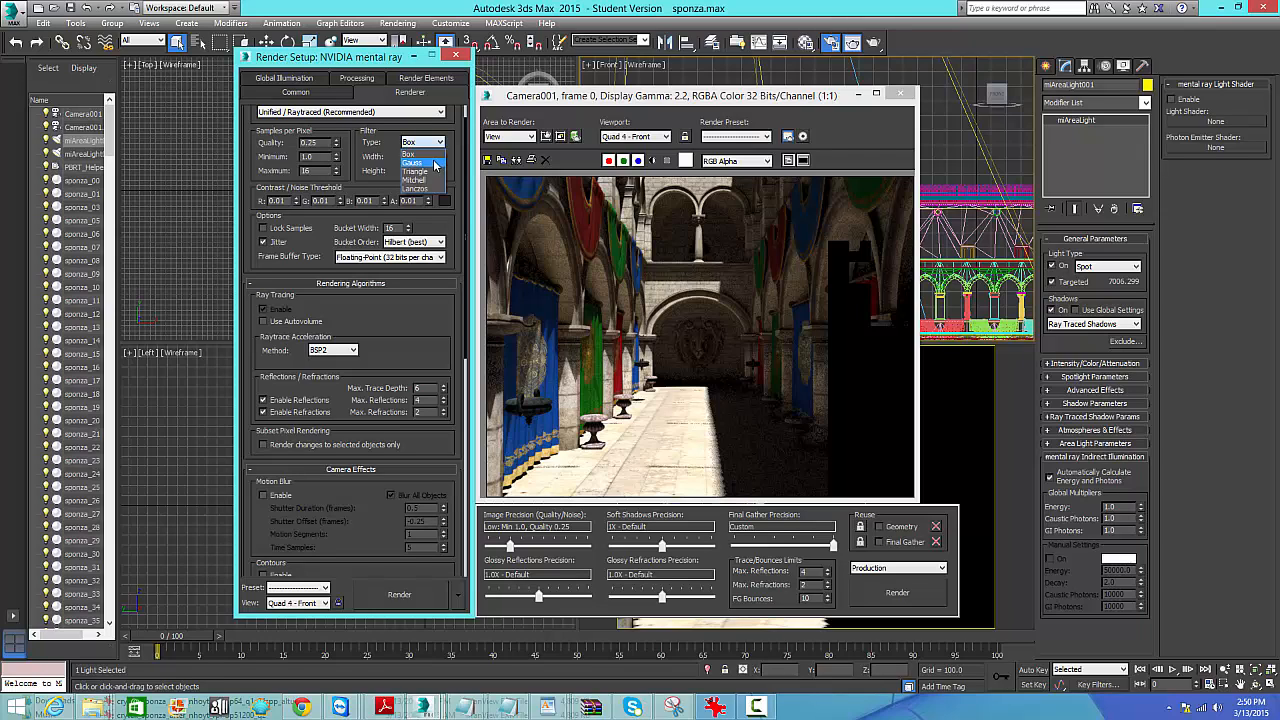
click(433, 163)
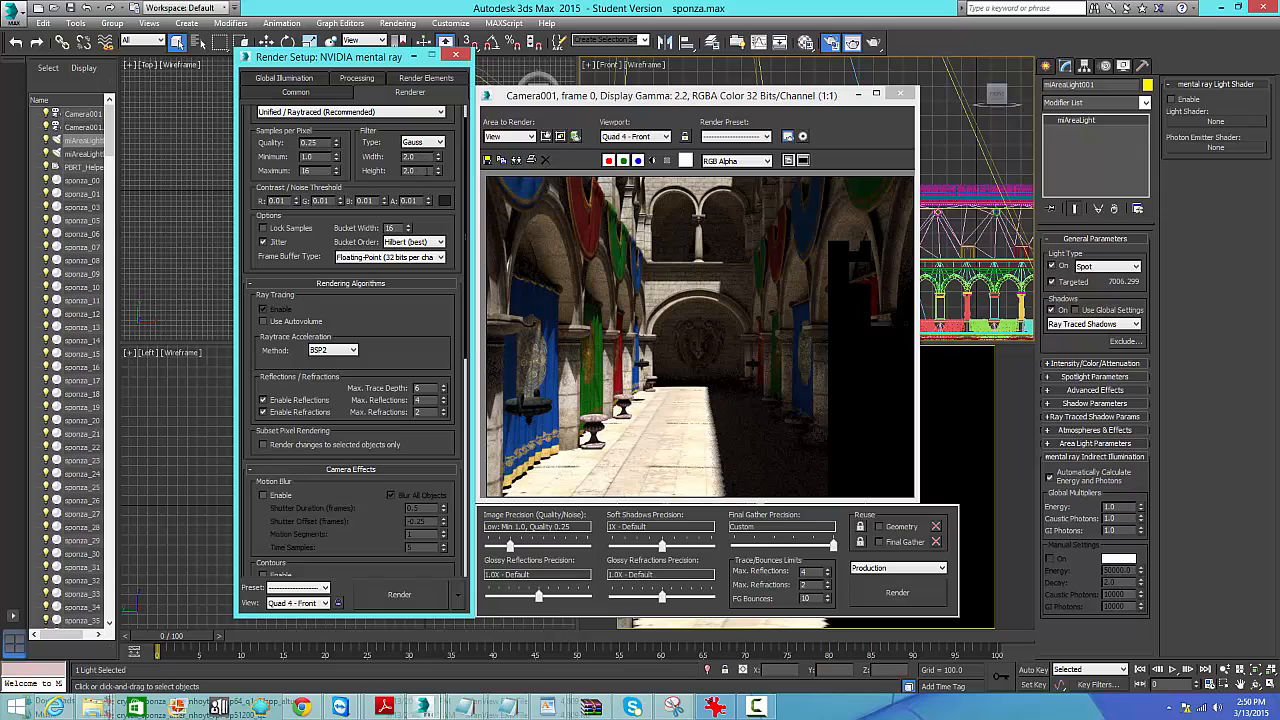
Set the sampling filter type to Box.
click(440, 143)
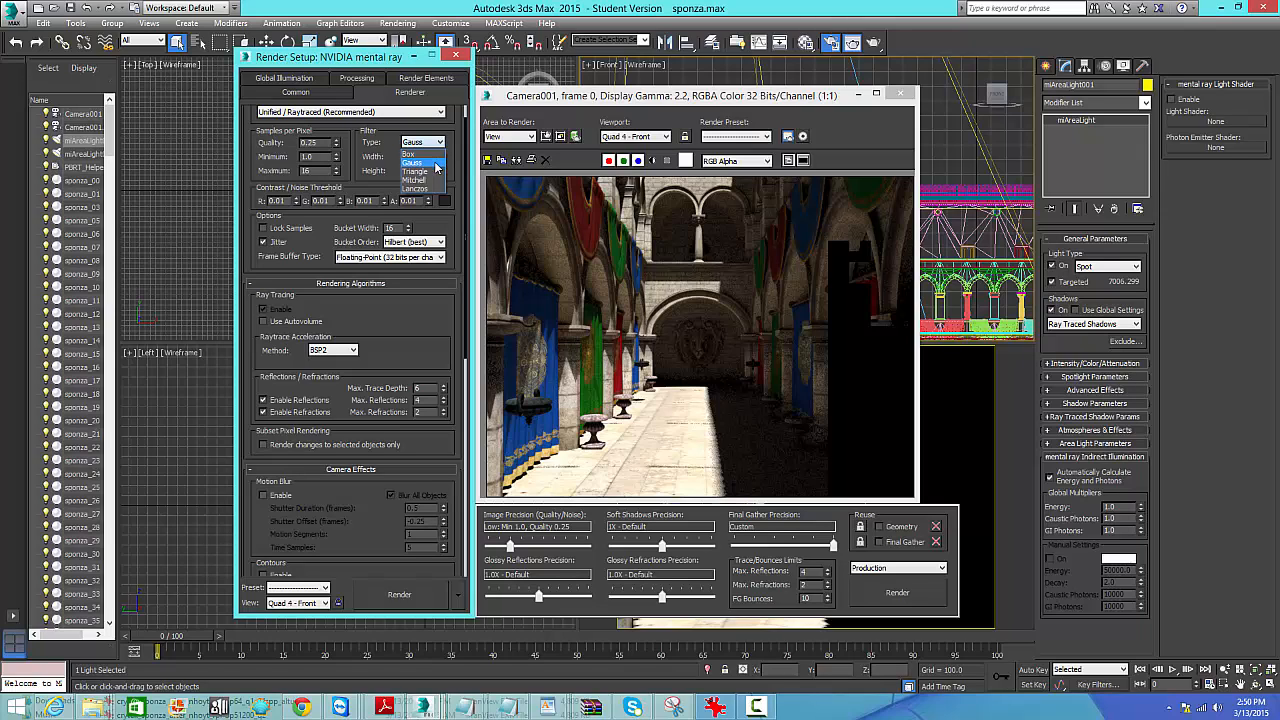
click(435, 163)
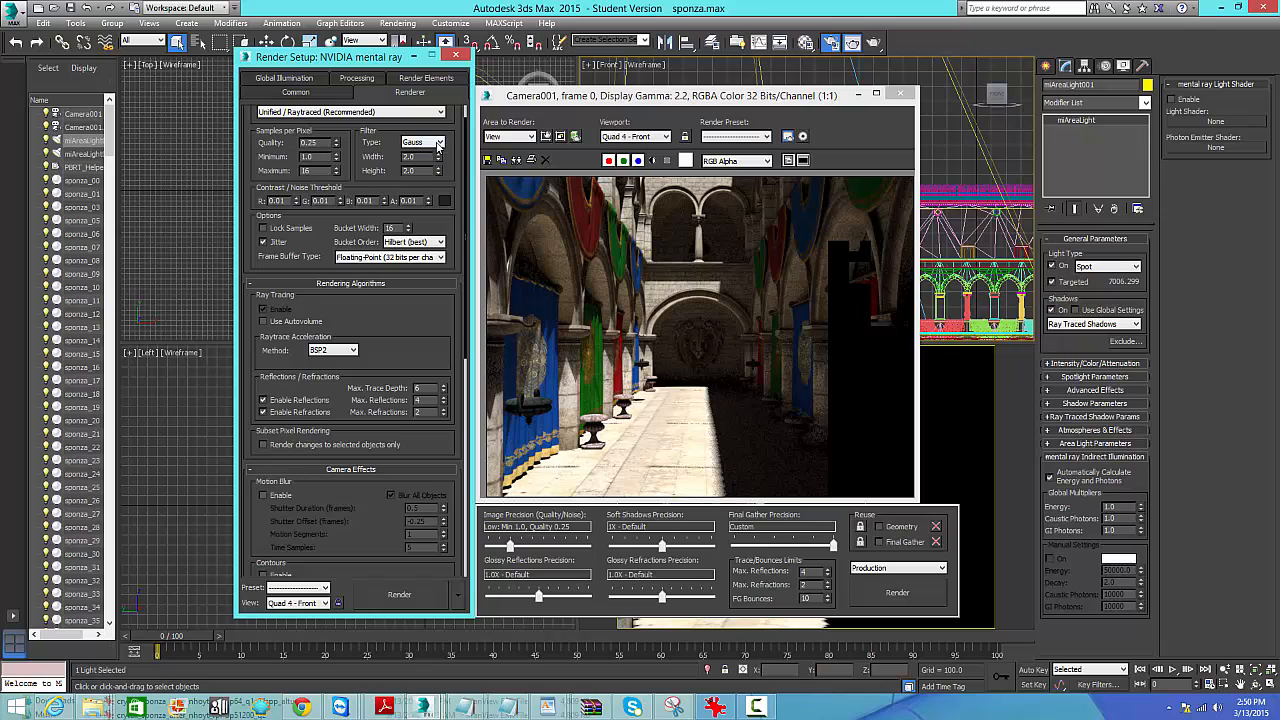
click(441, 145)
click(437, 157)
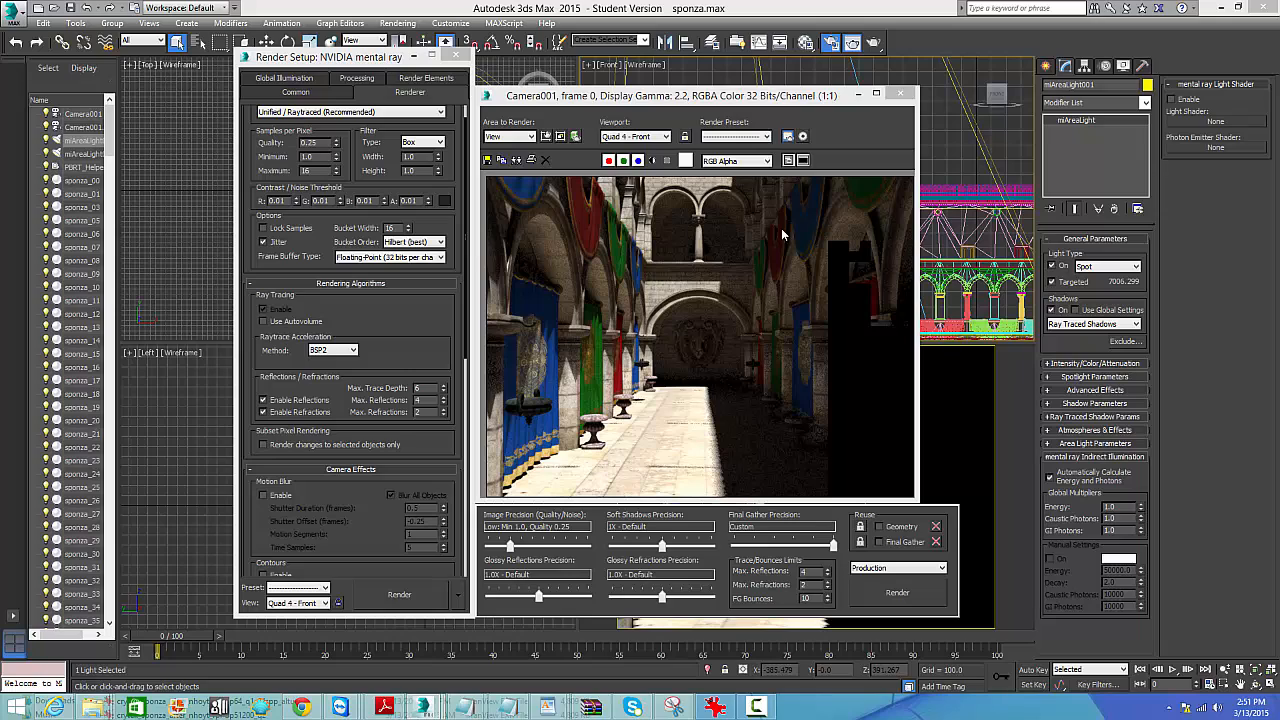
Review the samples-per-pixel and ray tracing settings once more alongside the Final Gathering values.
click(368, 58)
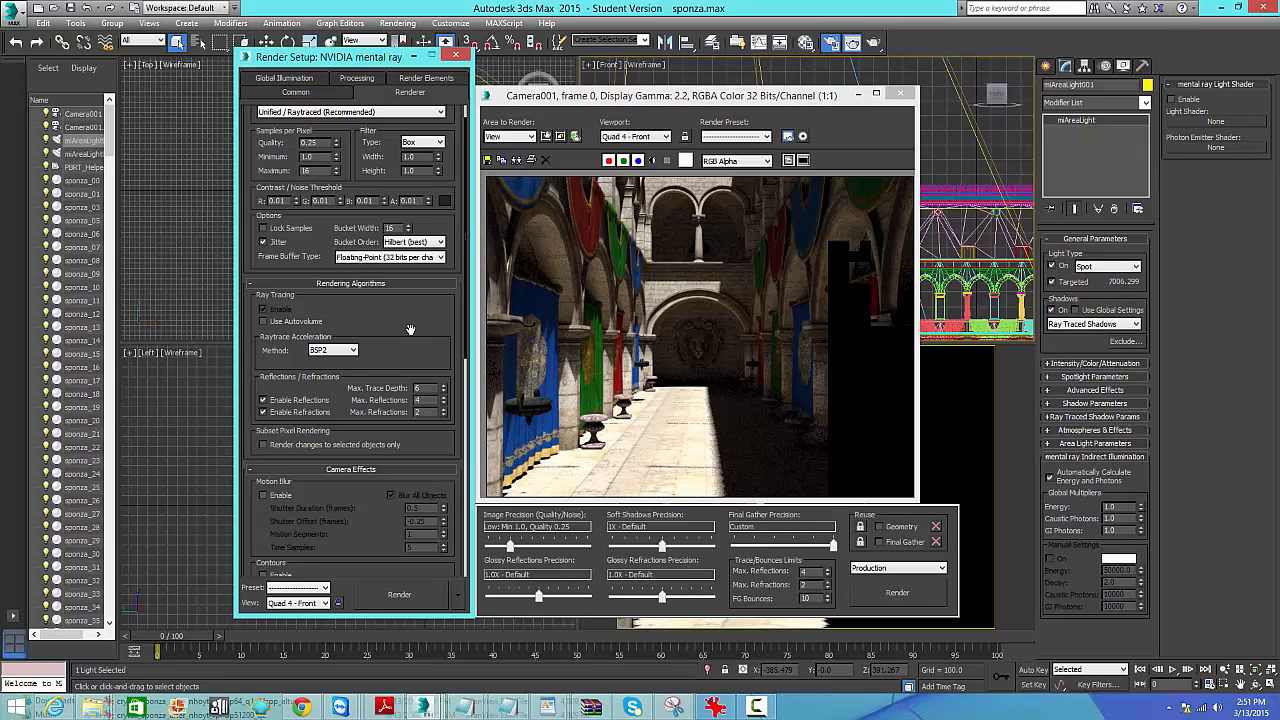
mouse_move(402, 323)
mouse_down()
mouse_move(414, 289)
mouse_move(420, 334)
mouse_move(407, 332)
mouse_up()
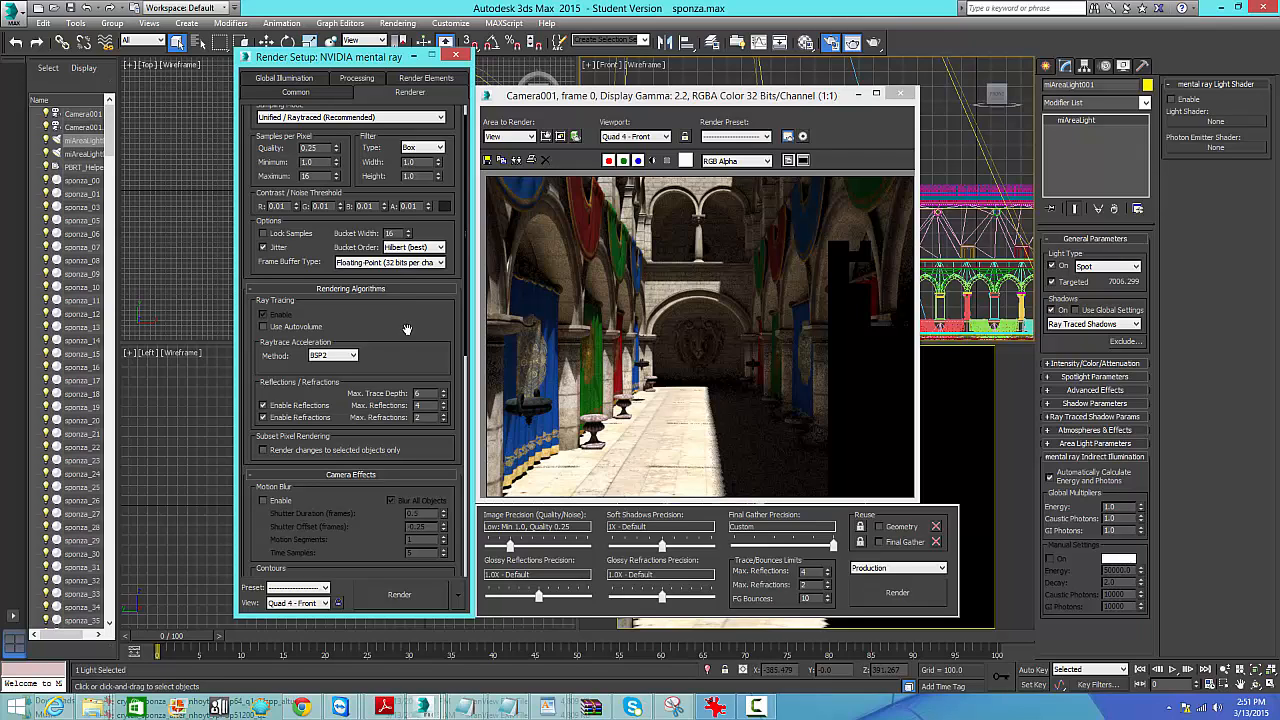
drag(412, 320, 407, 372)
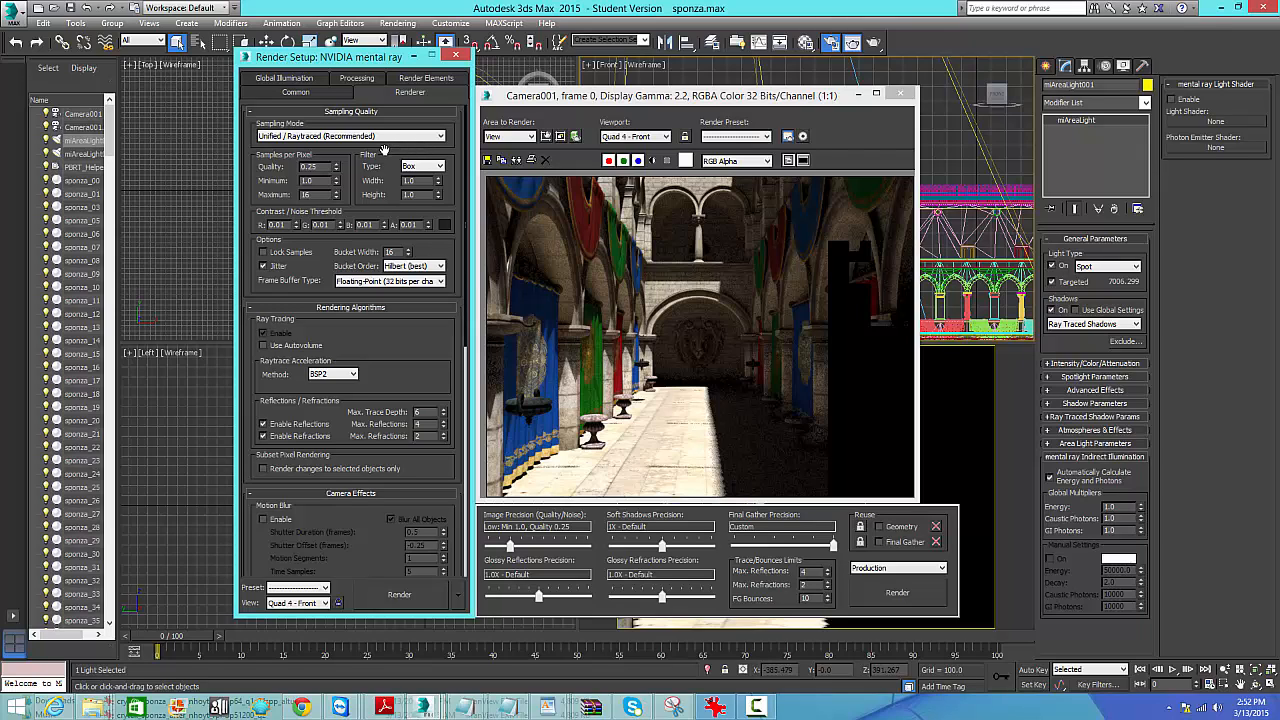
click(312, 79)
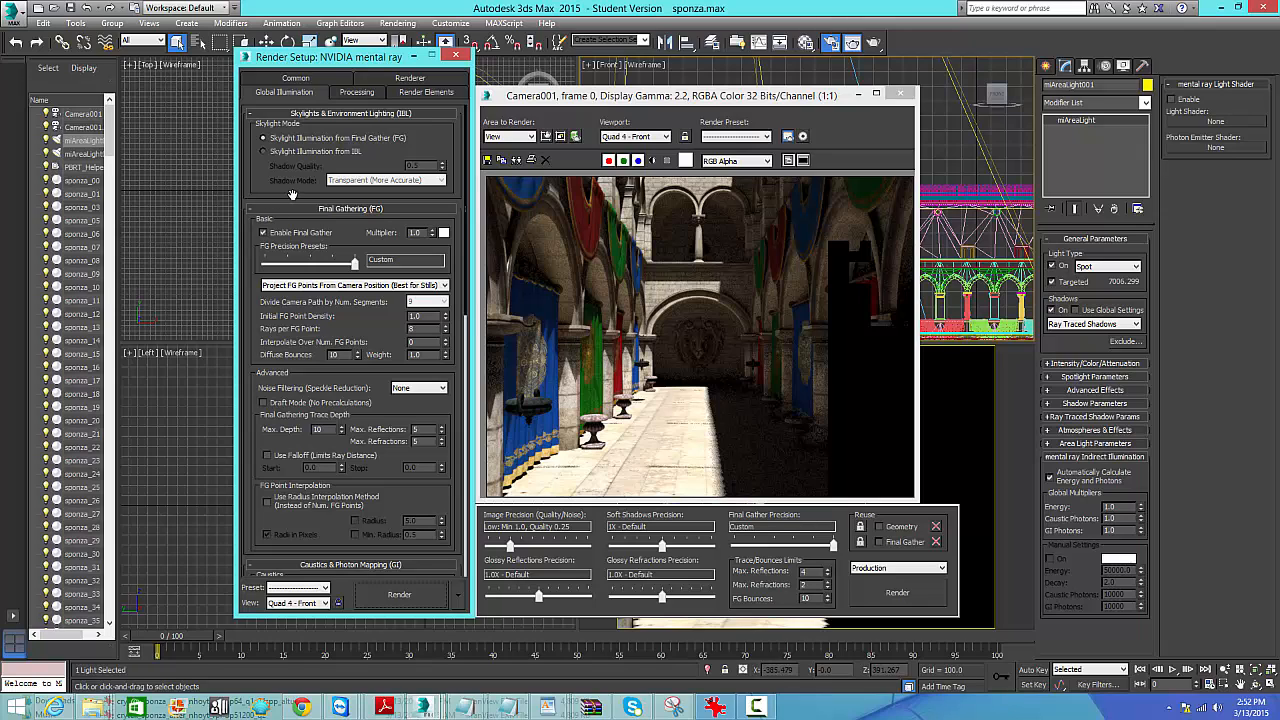
click(405, 80)
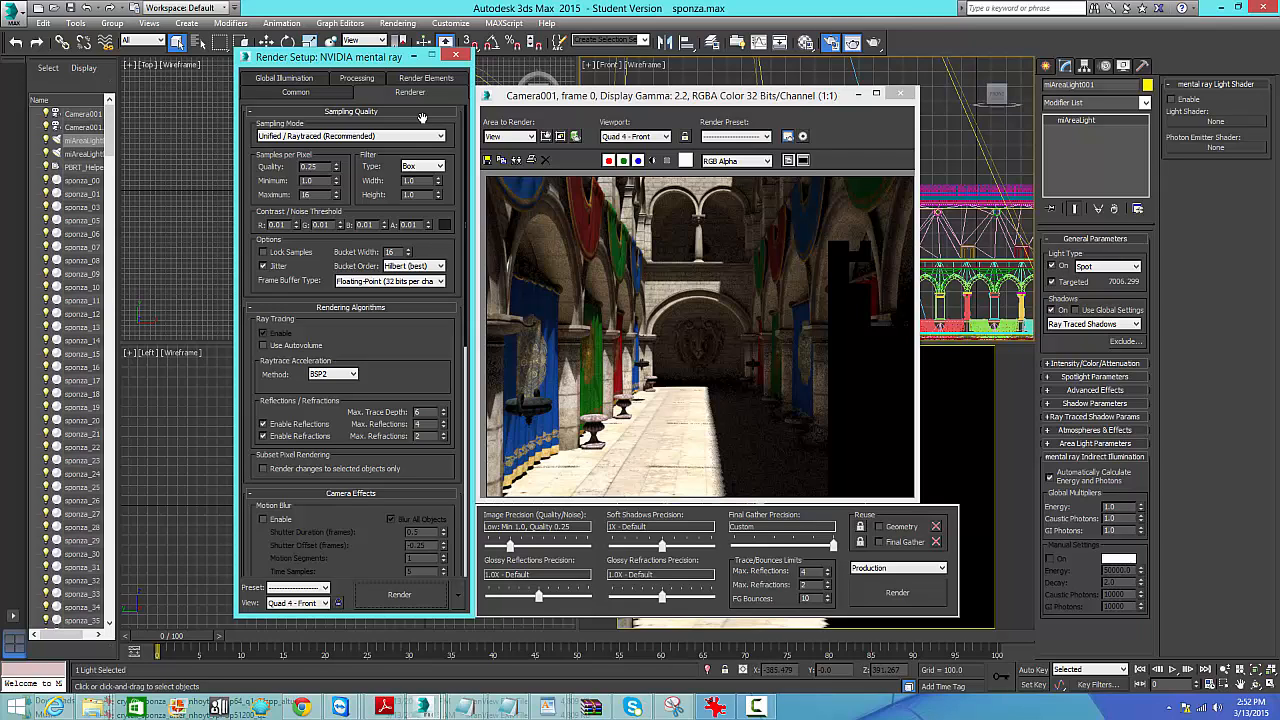
drag(388, 58, 364, 61)
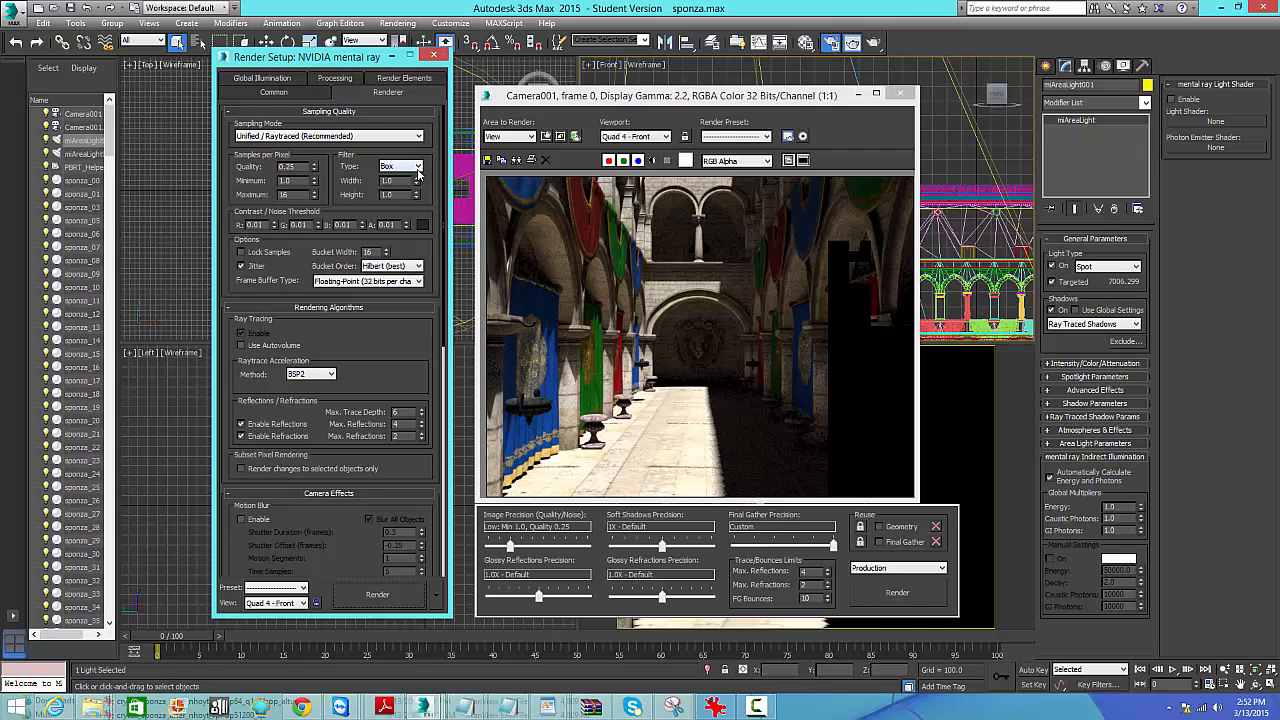
click(758, 707)
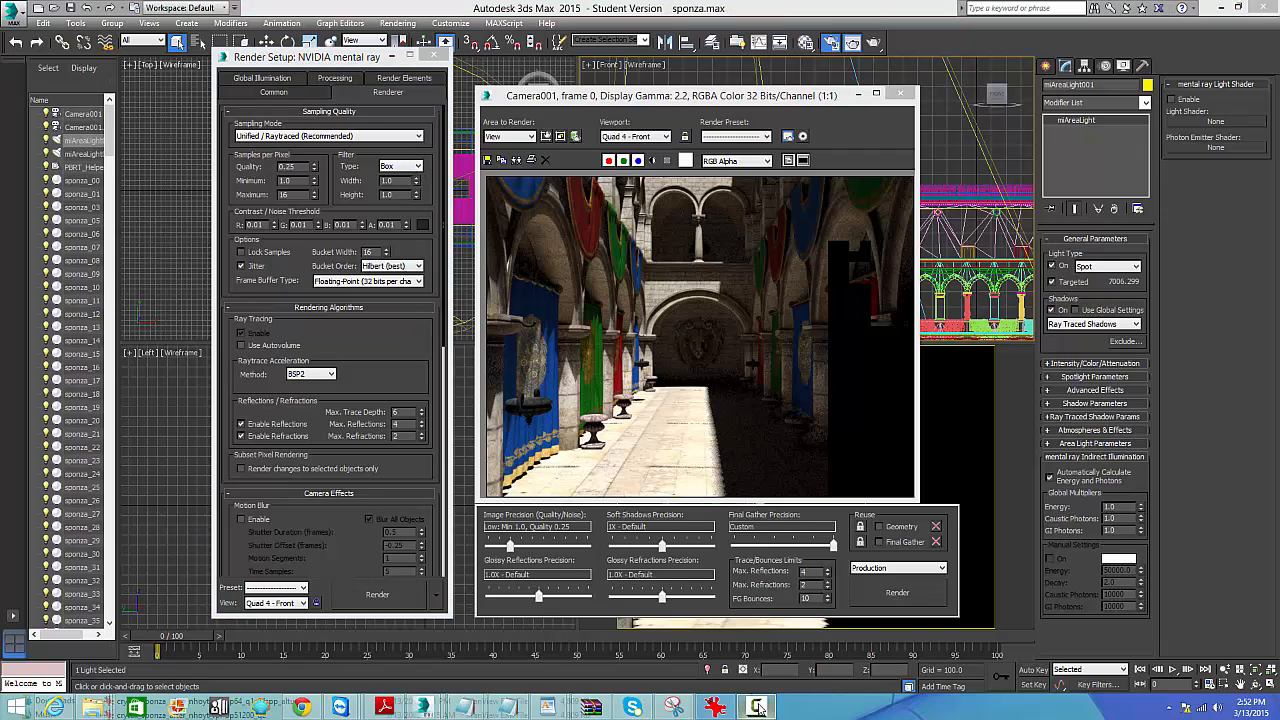